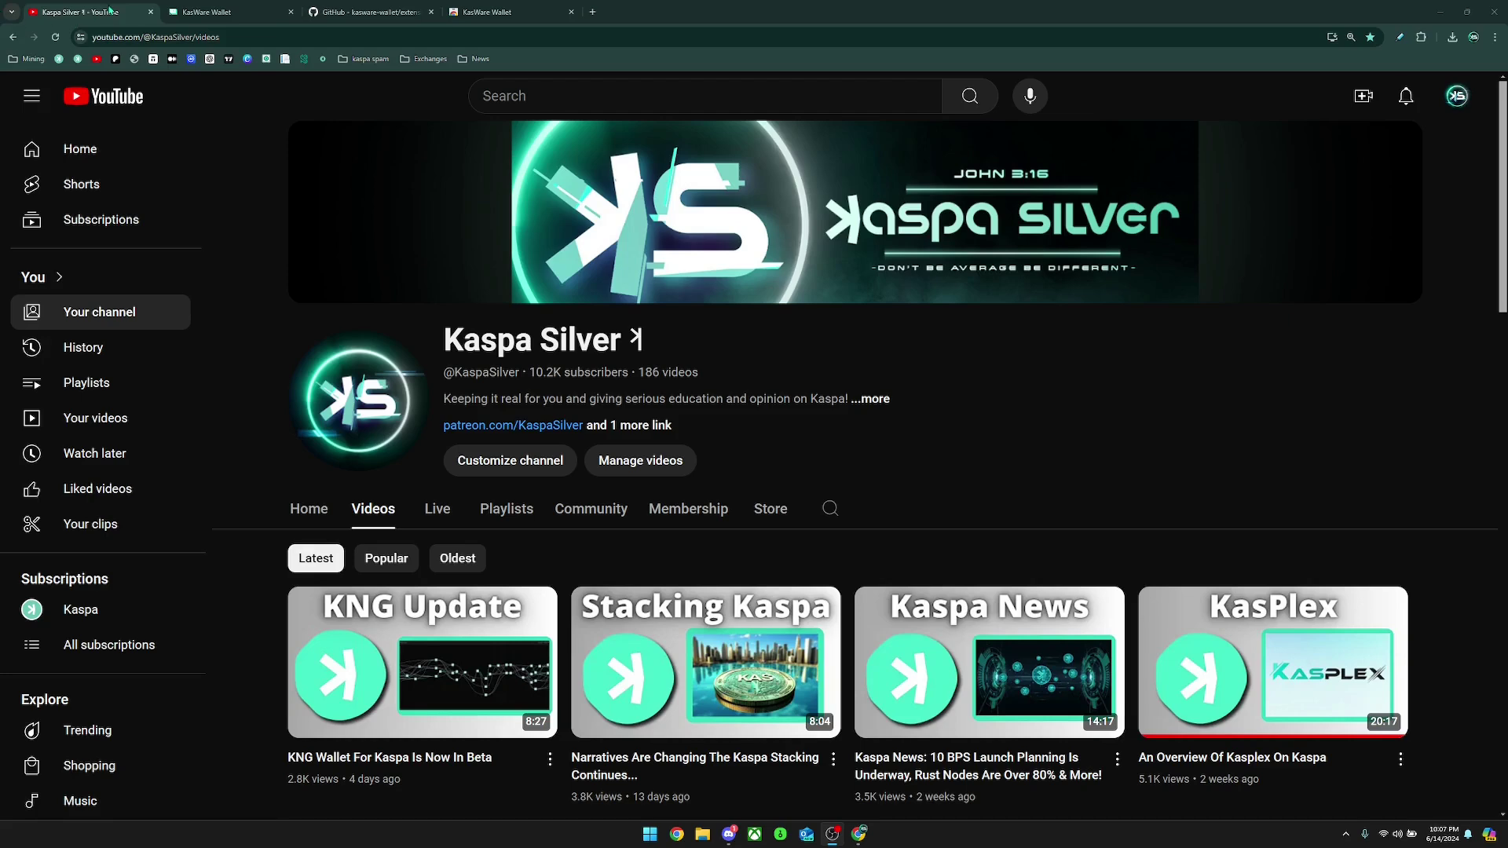
- Switch to the KasWare Wallet website tab showing its download links
left_click(206, 12)
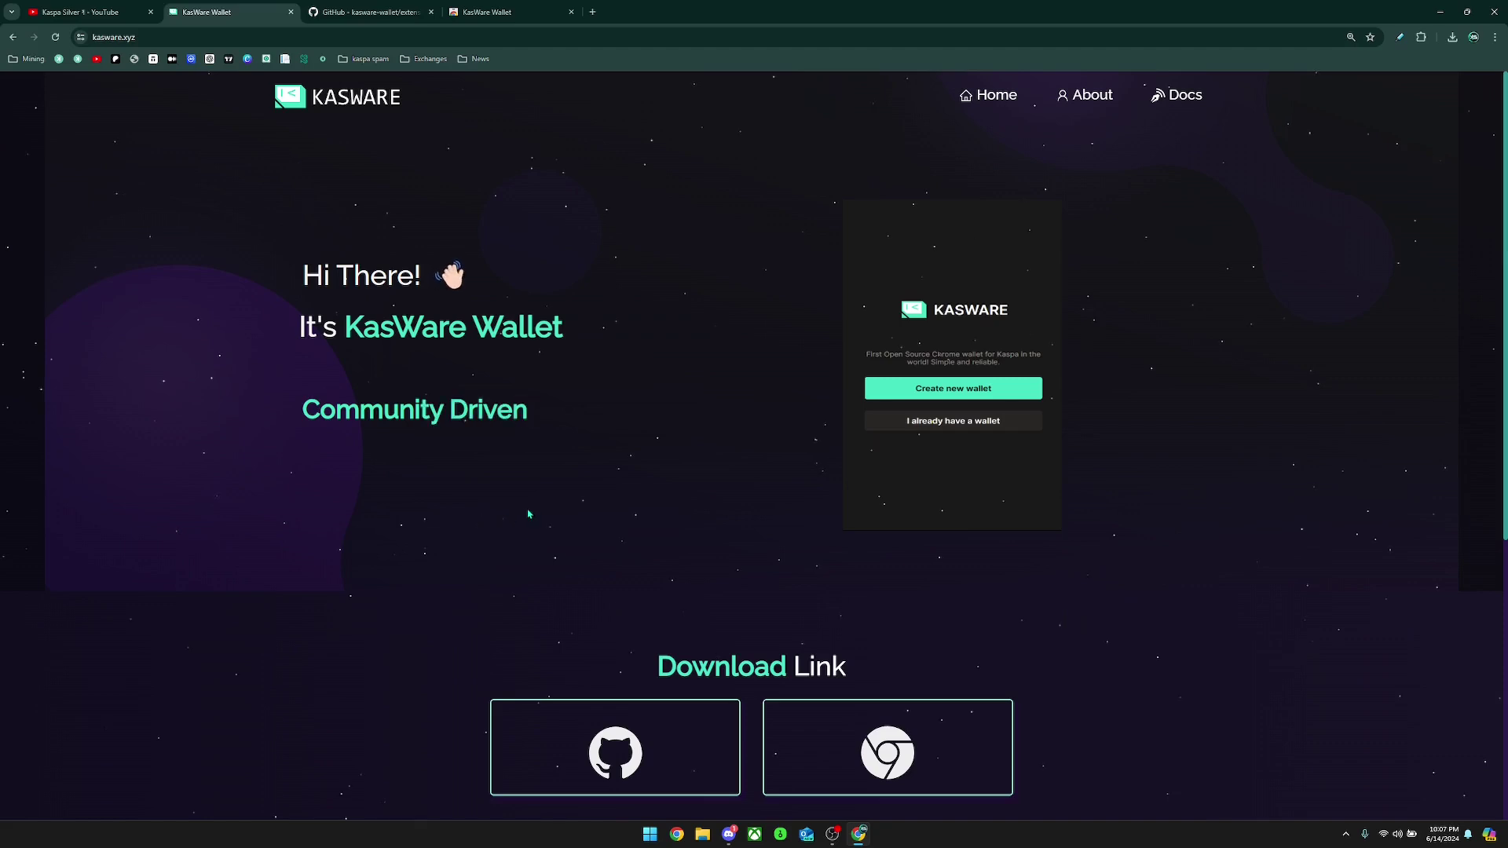
- Look over the kasware-wallet/extension GitHub repository, then return to the KasWare Wallet website
left_click(358, 11)
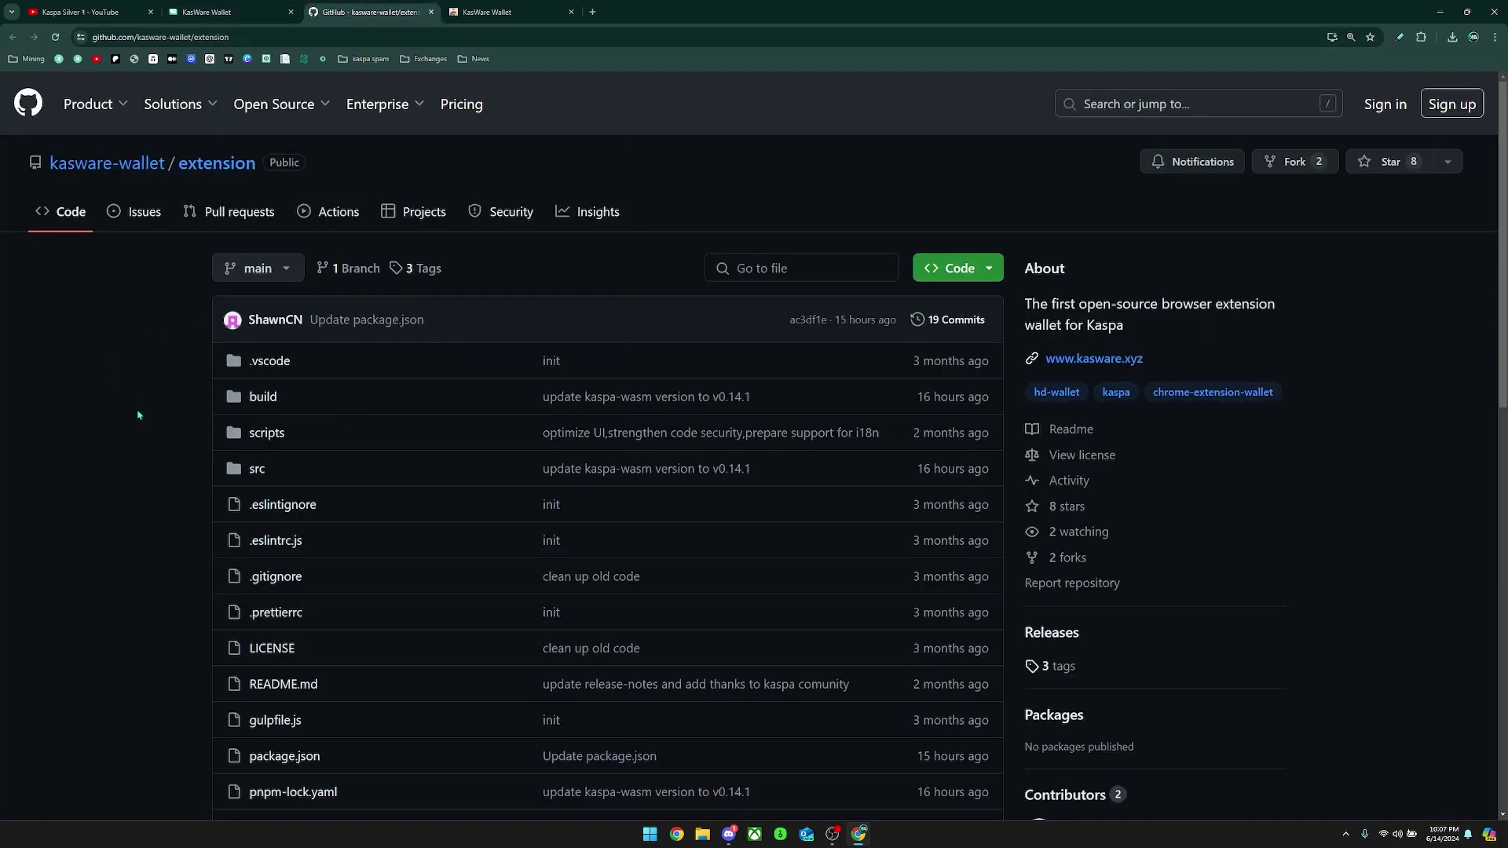
scroll(177, 418, "down", 7)
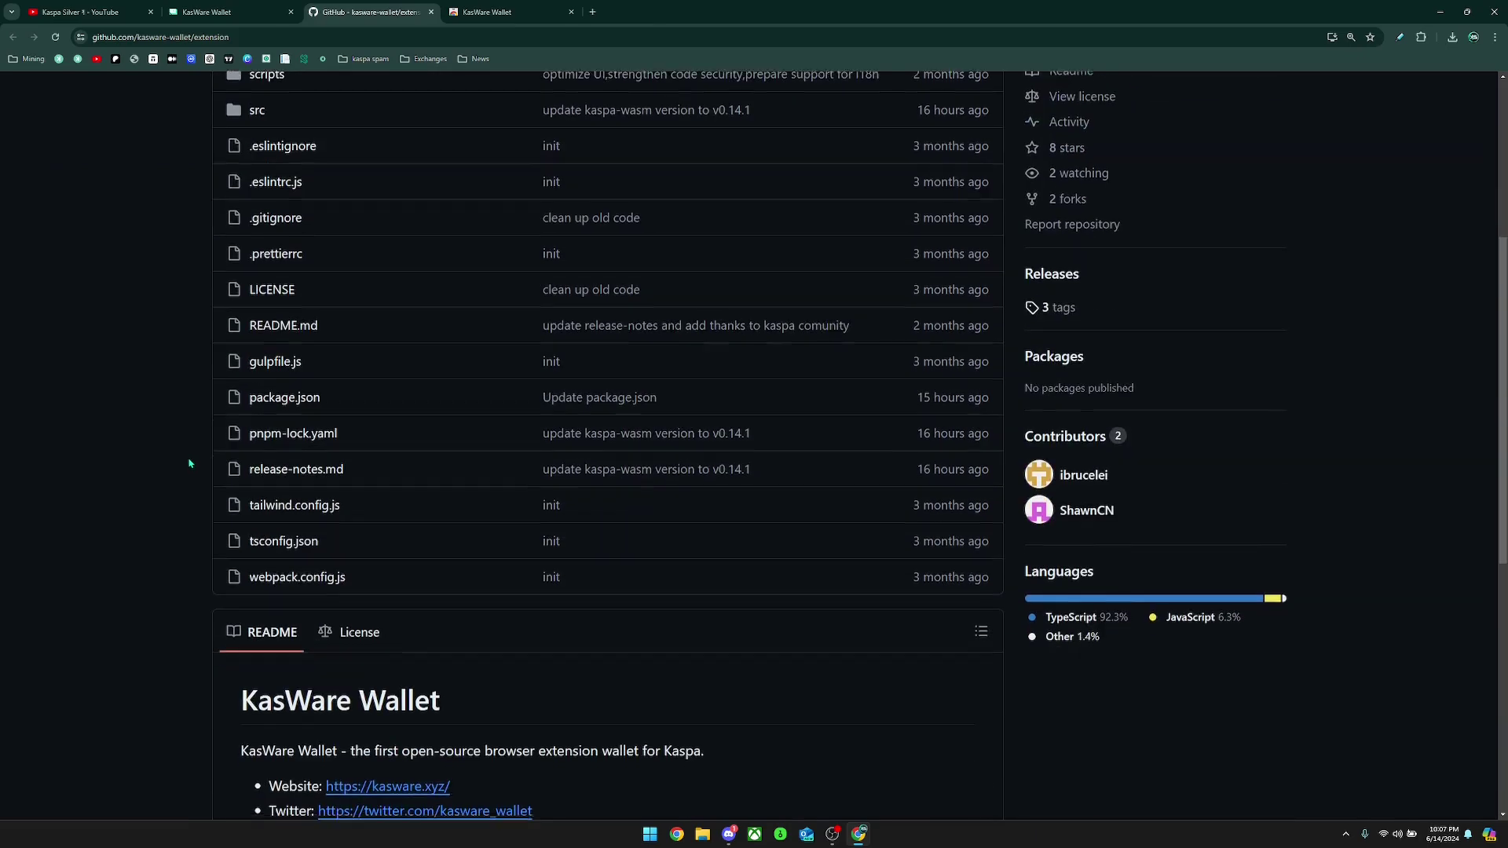
scroll(189, 464, "up", 7)
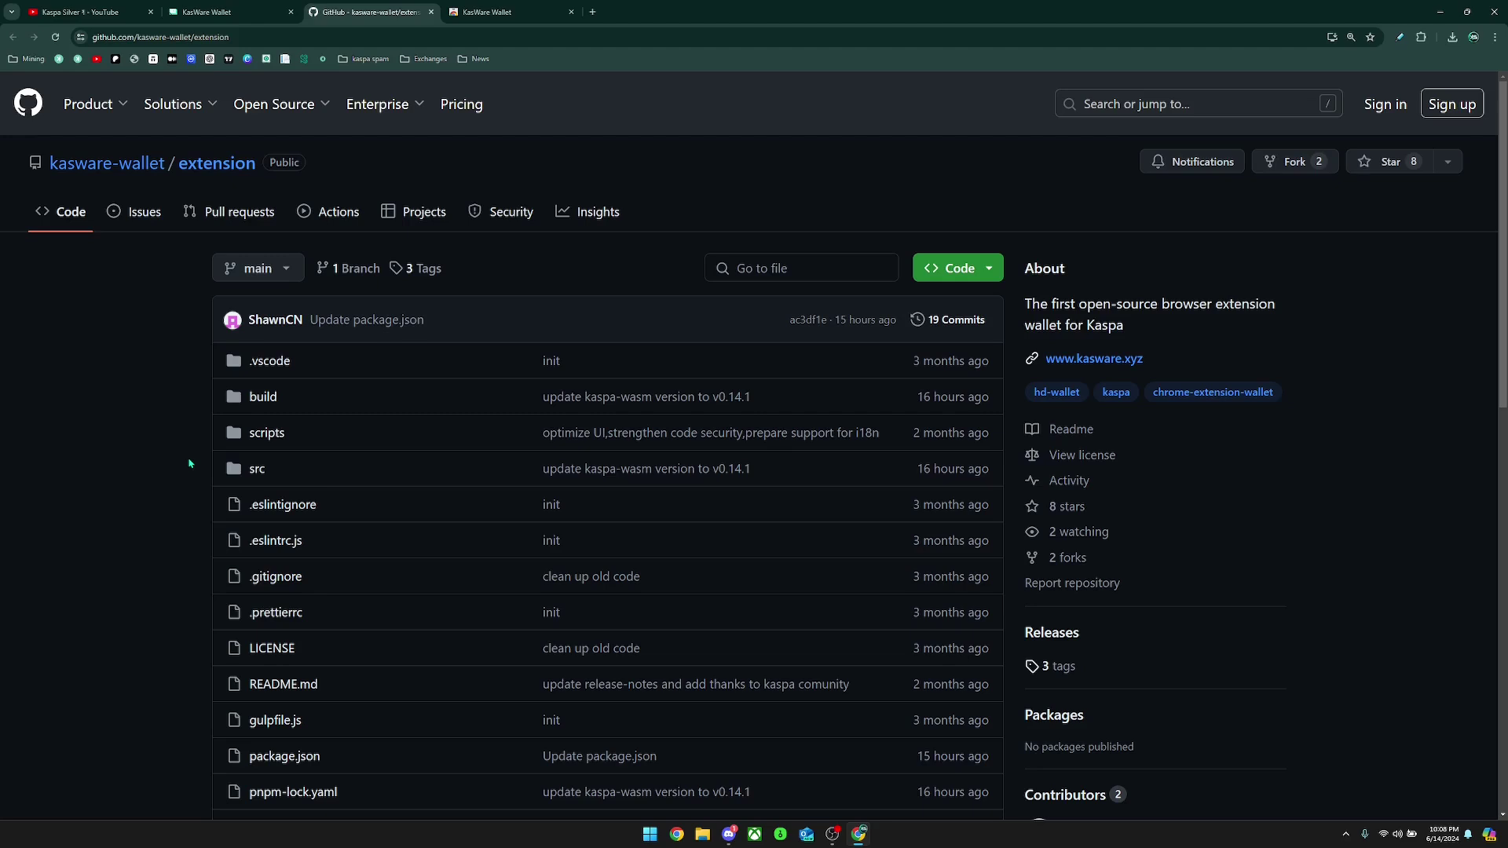
left_click(216, 12)
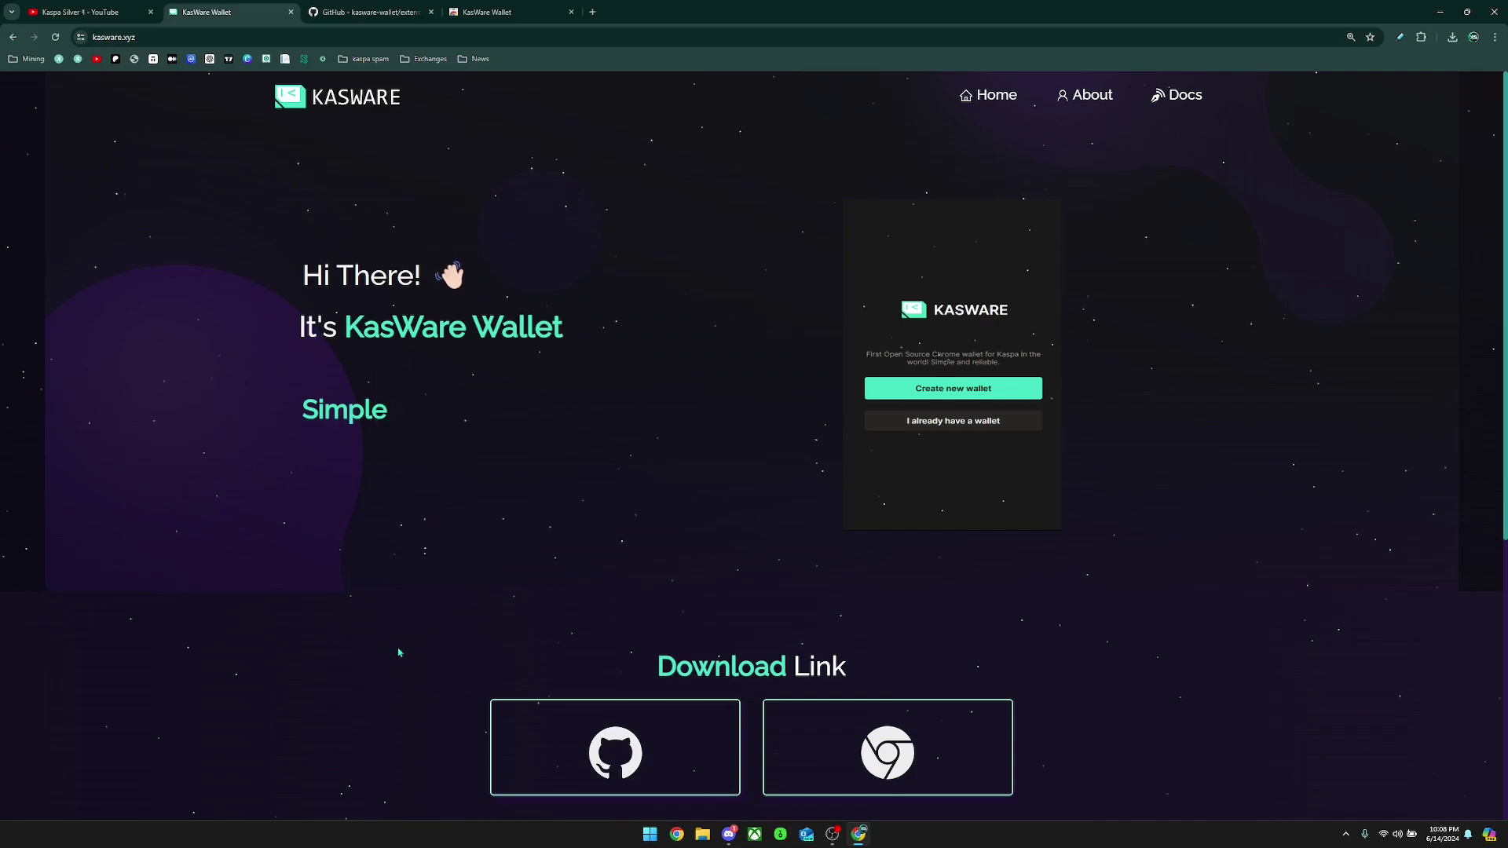
- Open the KasWare Wallet Chrome Web Store listing from the website's Chrome download box
key("alt+Tab")
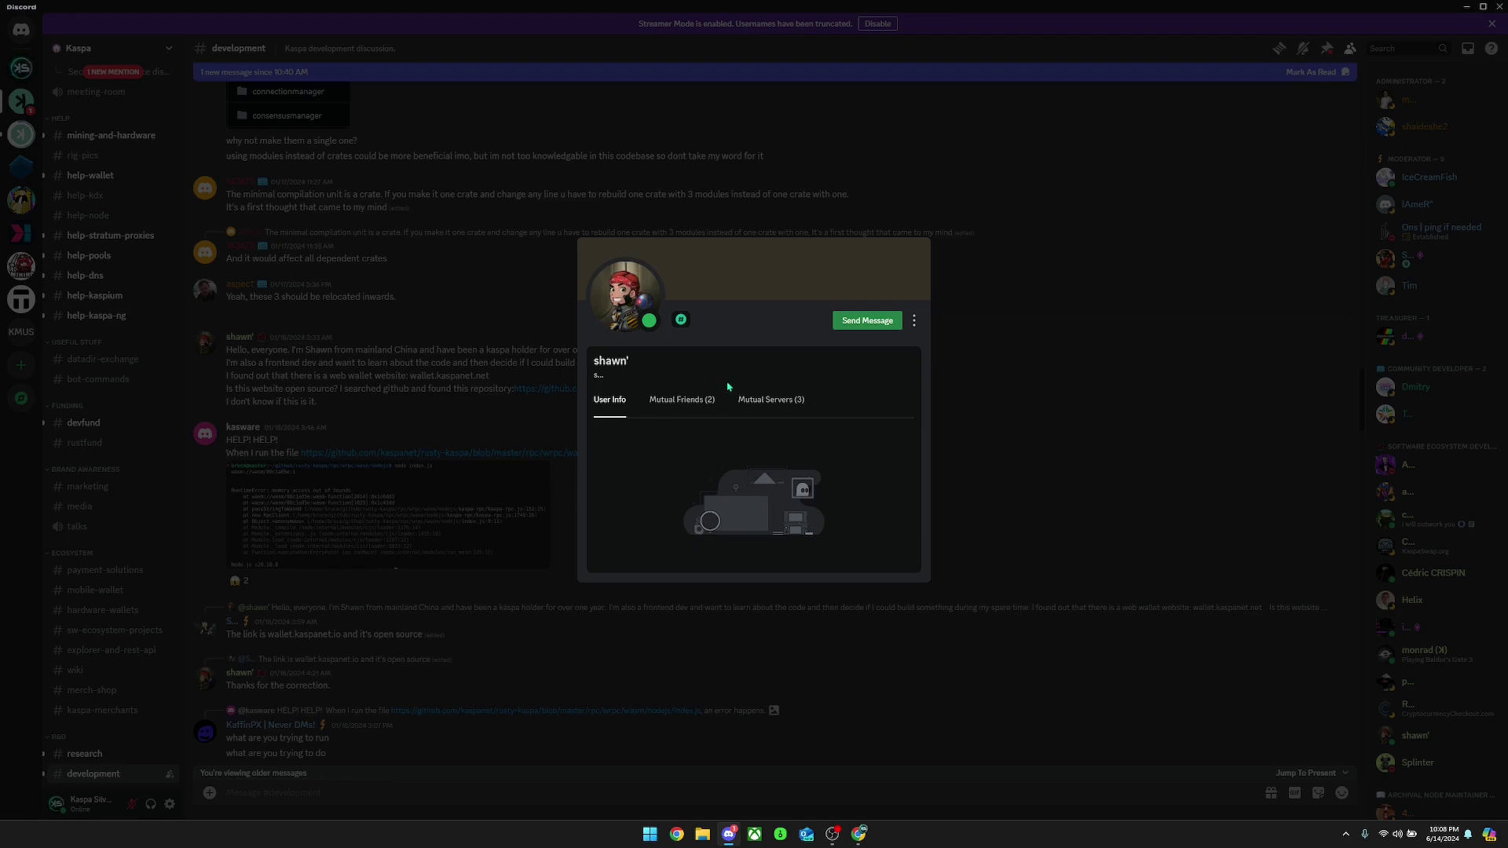
left_click(1466, 6)
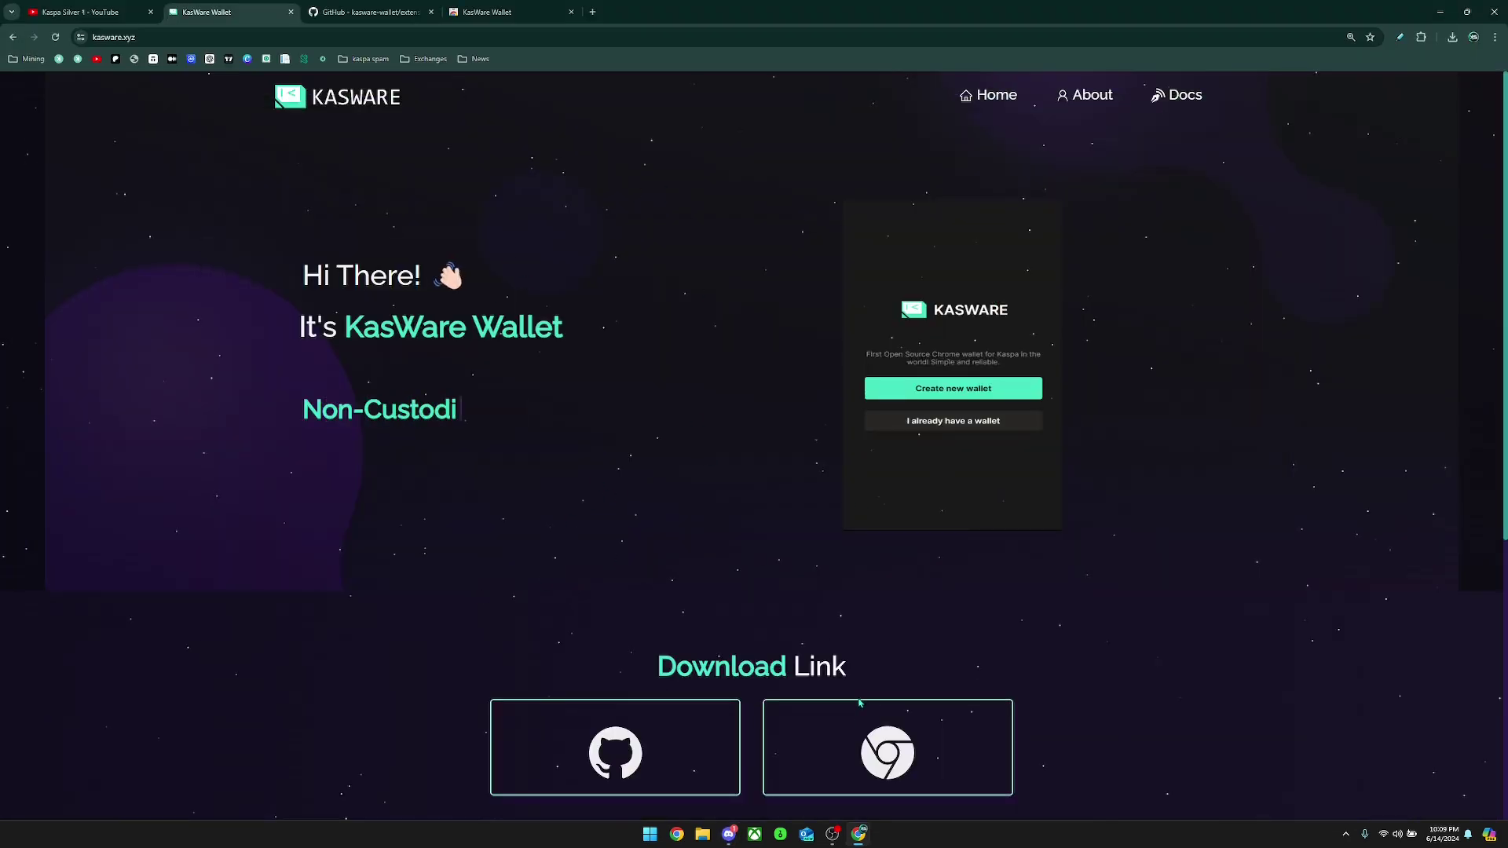
scroll(849, 521, "down", 2)
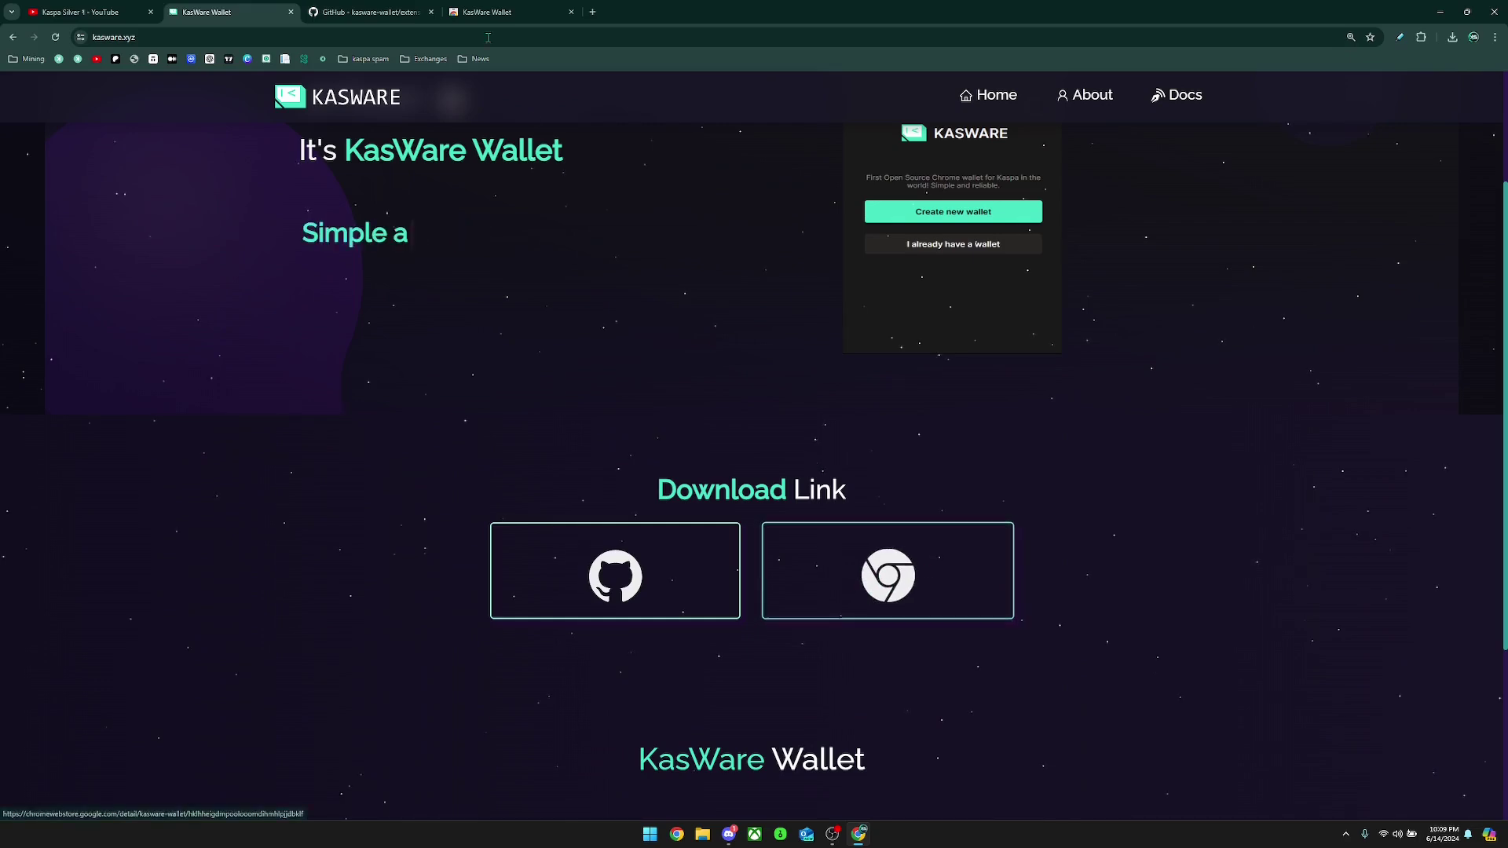
left_click(865, 573)
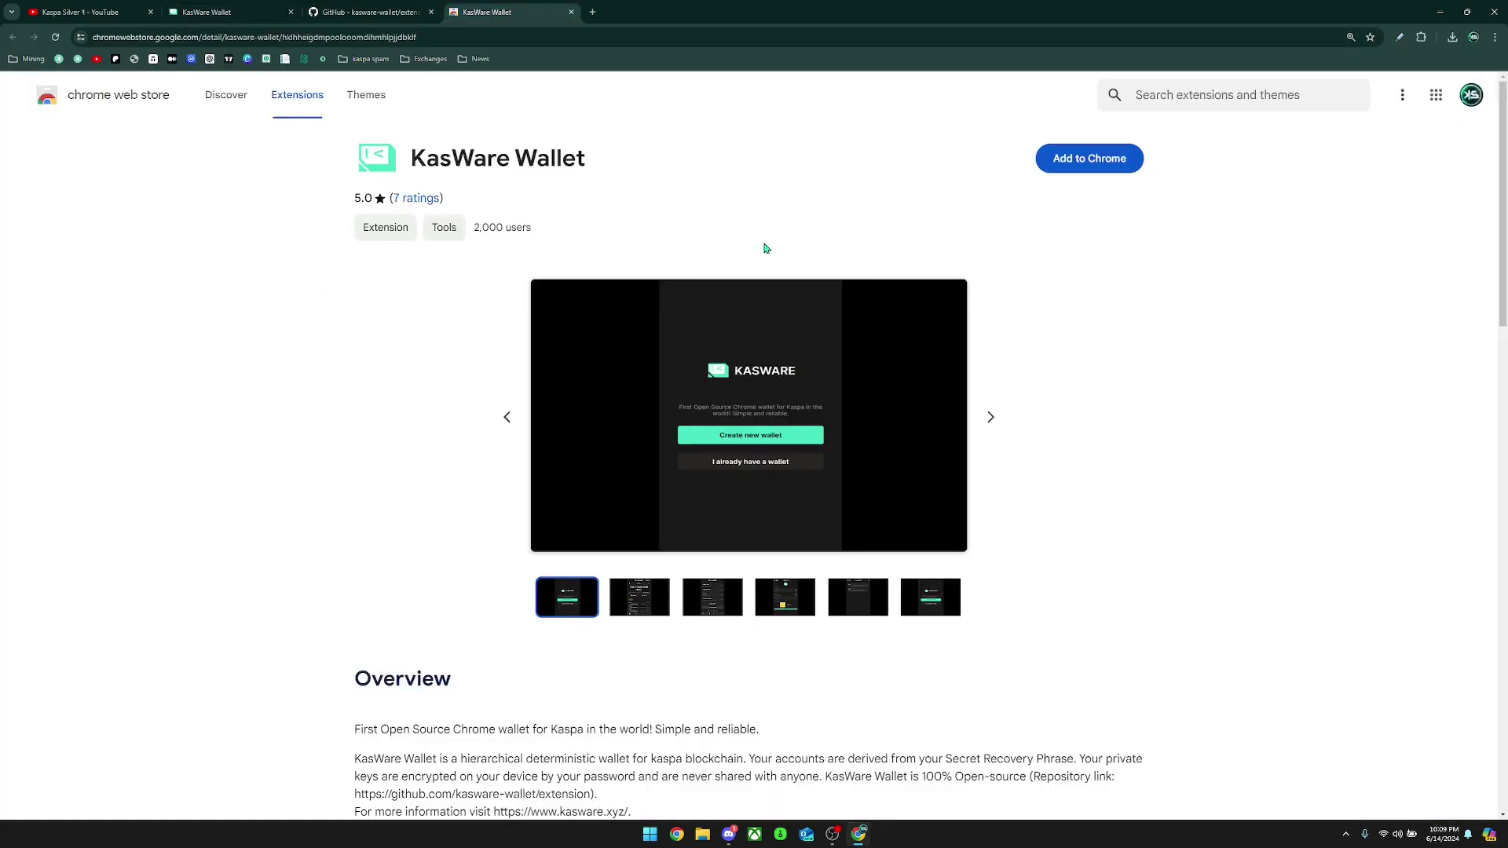
- Add the KasWare Wallet extension to Chrome and confirm the installation
left_click(1082, 161)
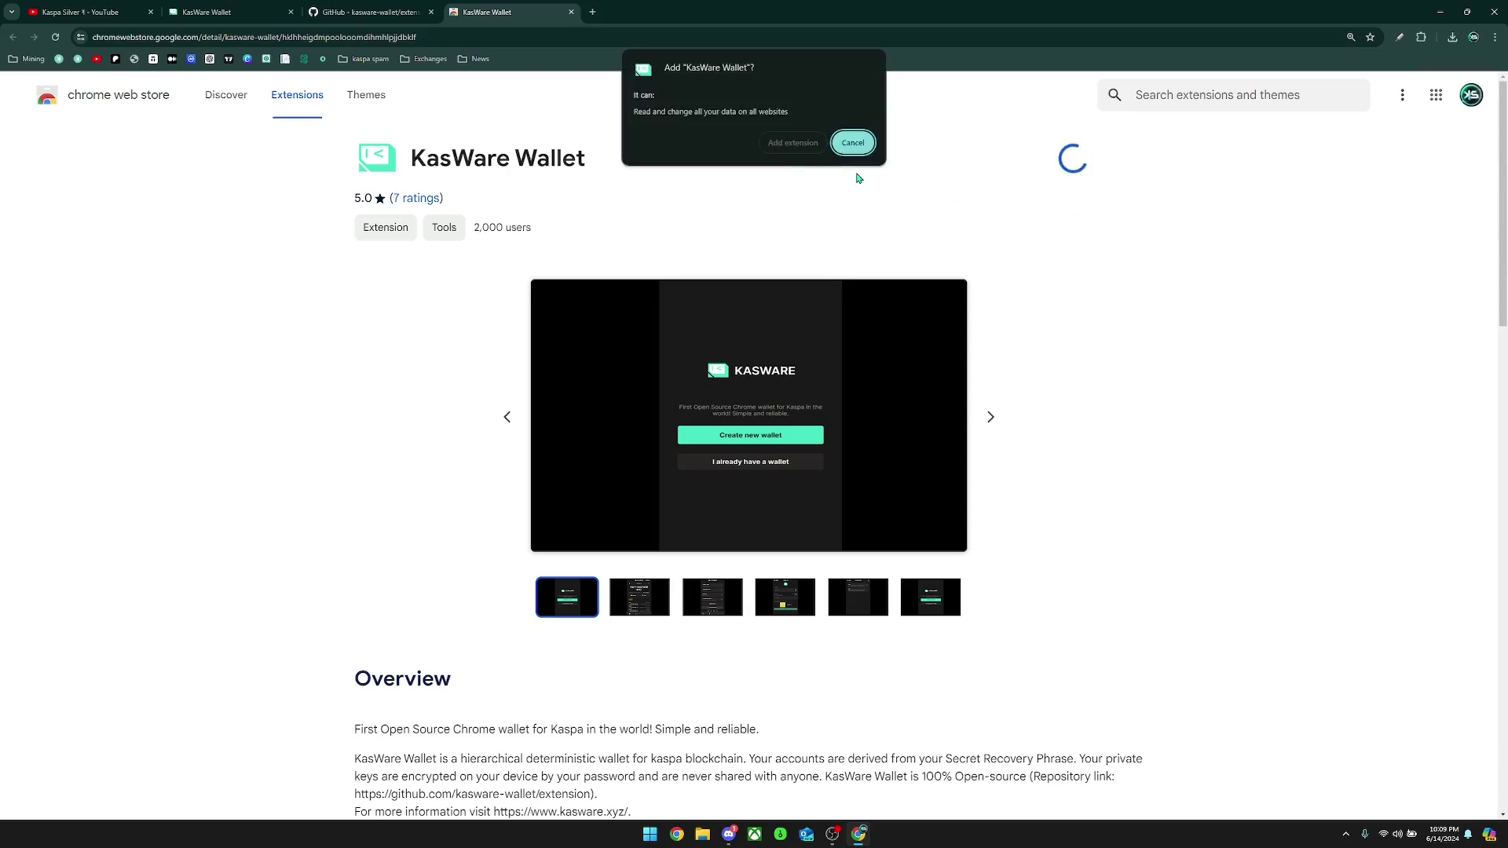
left_click(785, 148)
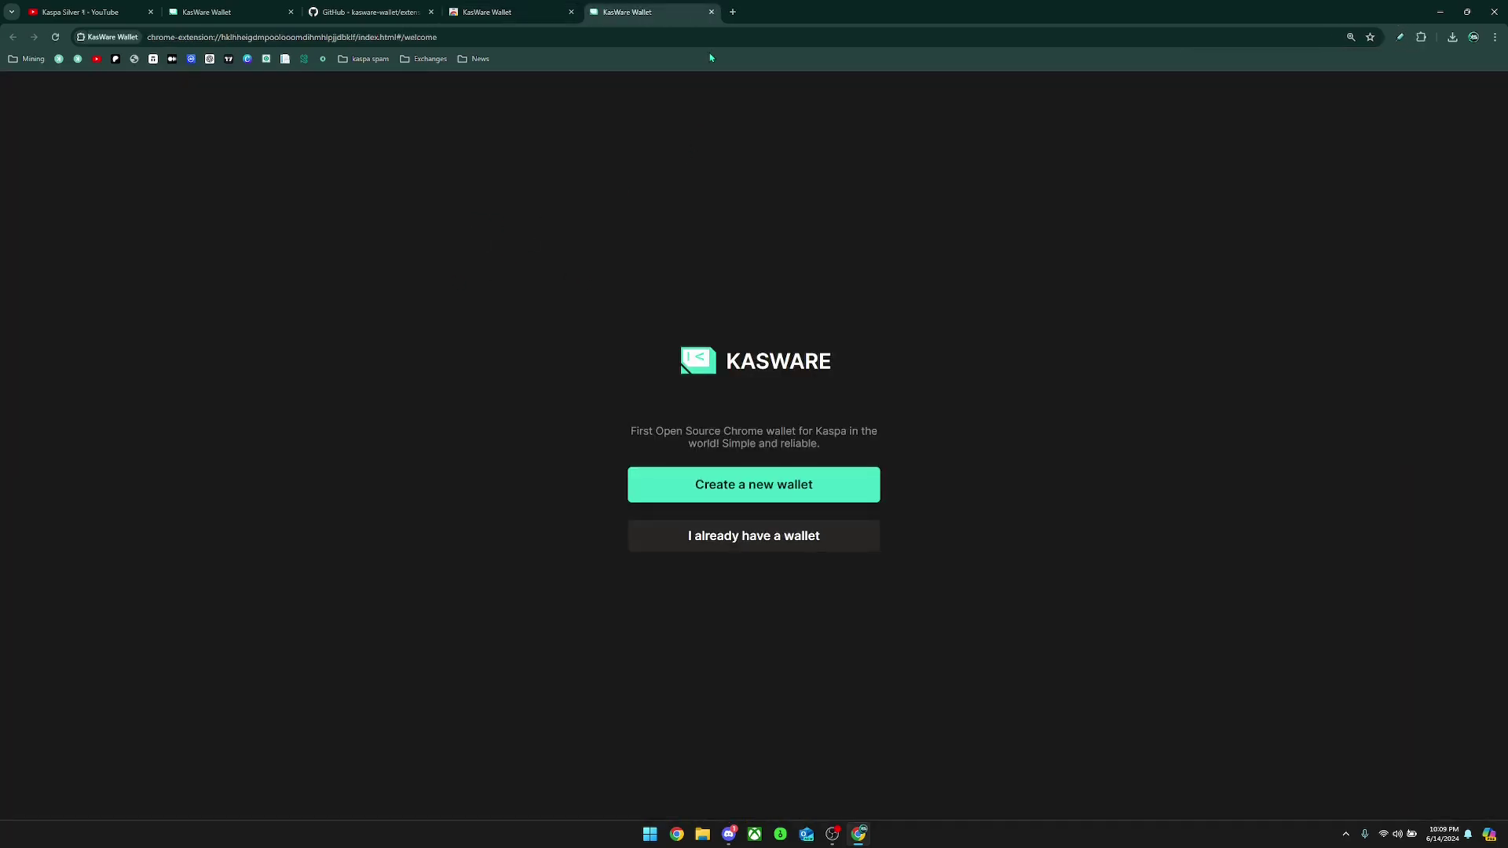
- Pin KasWare Wallet to the Chrome toolbar, check its popup, and return to its welcome tab
left_click(732, 12)
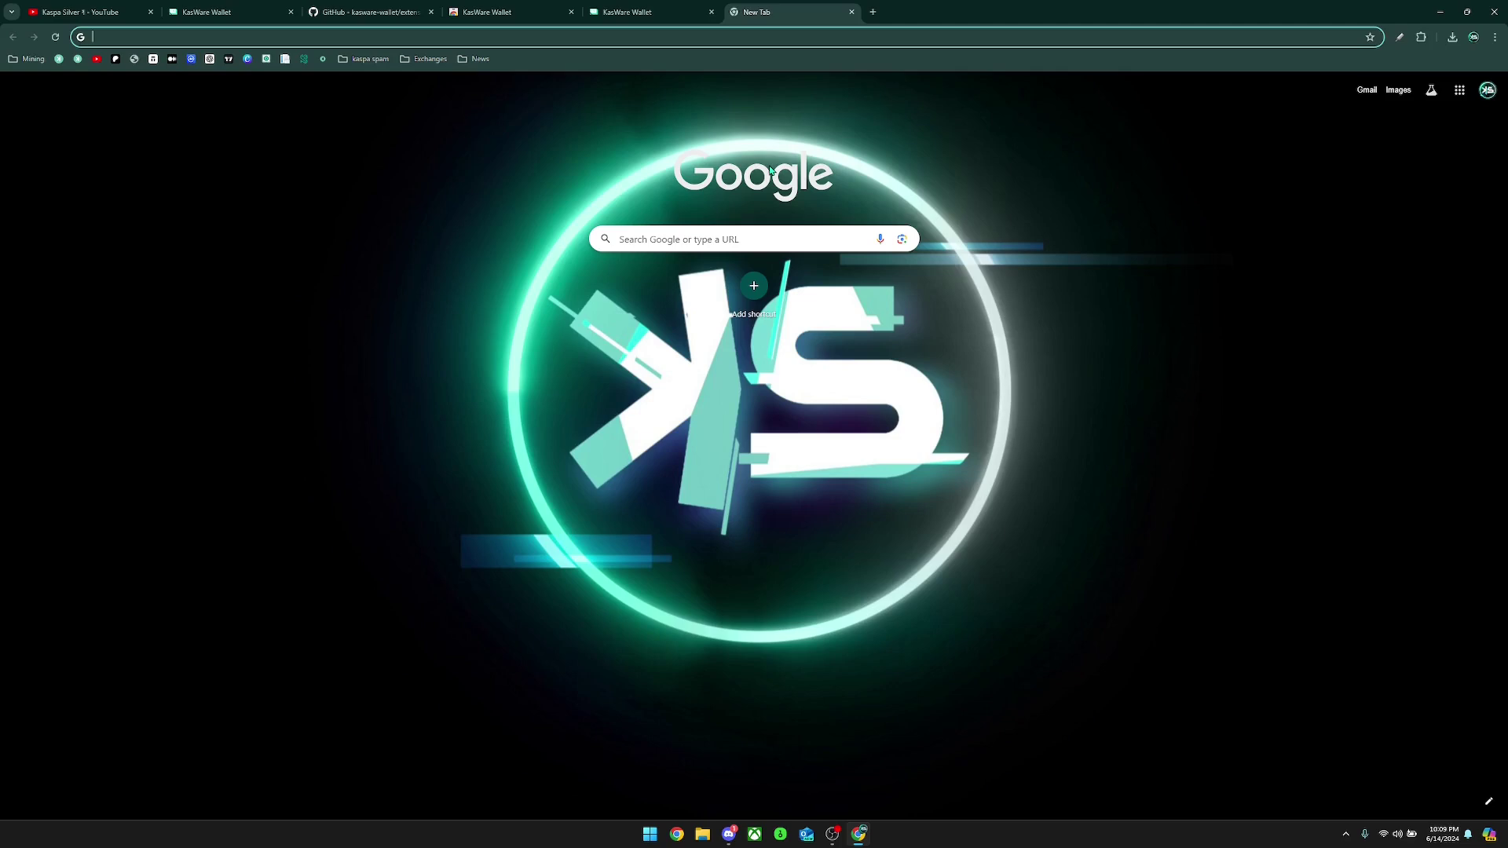
left_click(1423, 39)
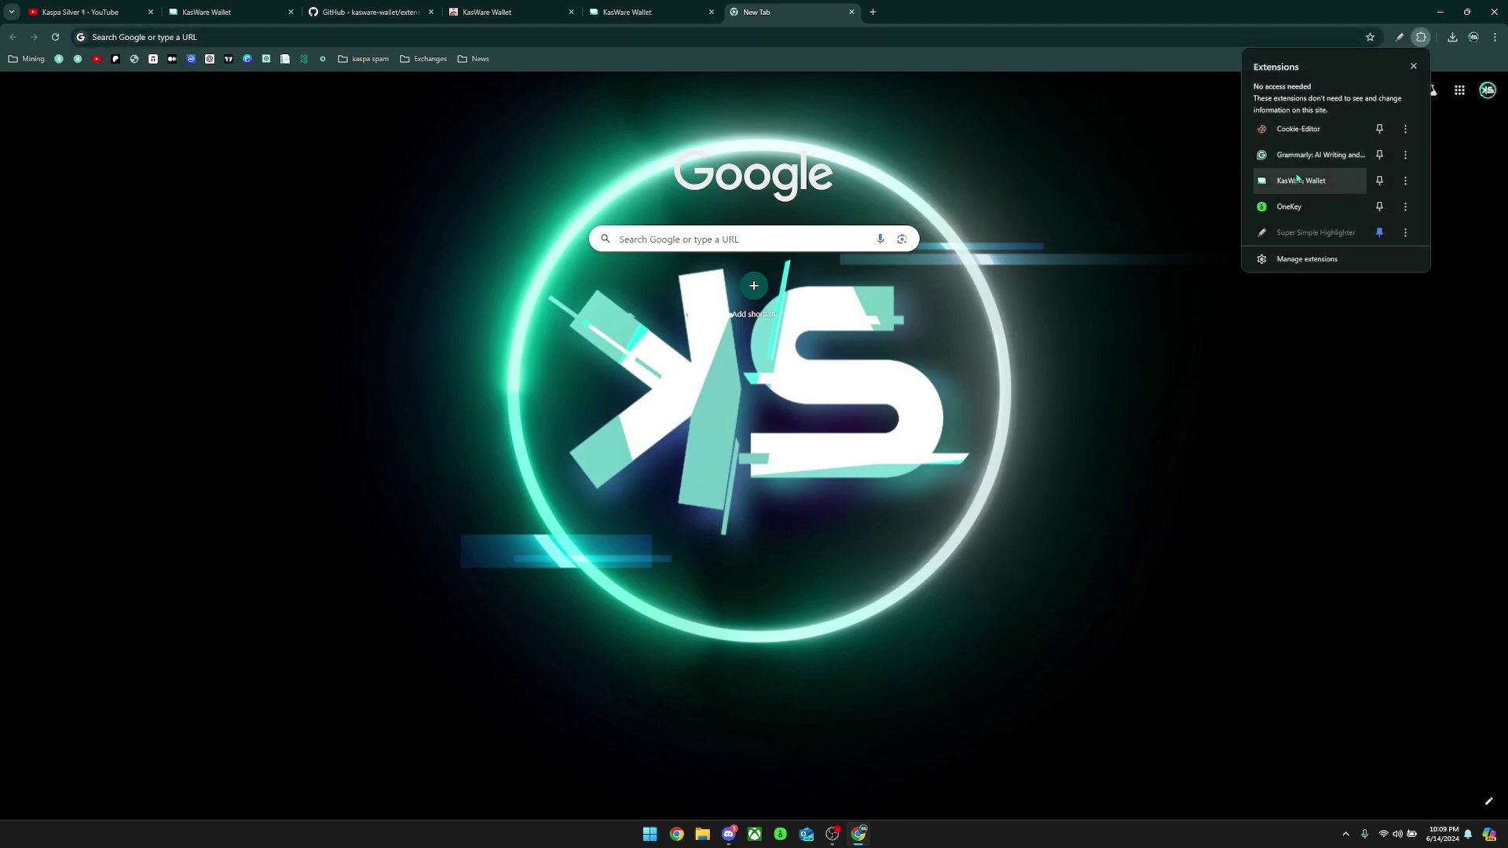
left_click(1379, 181)
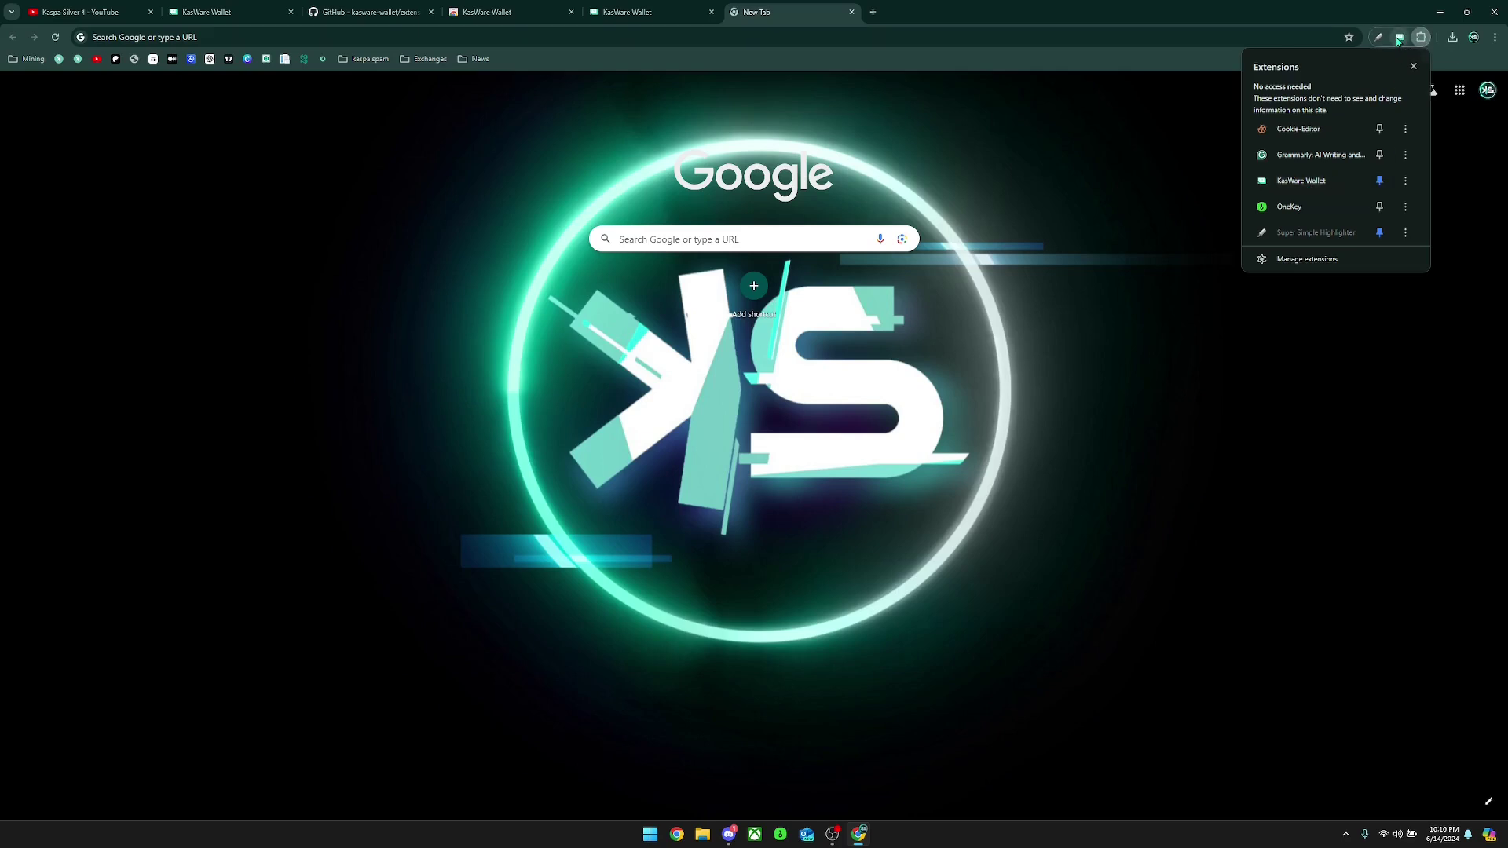
left_click(1398, 39)
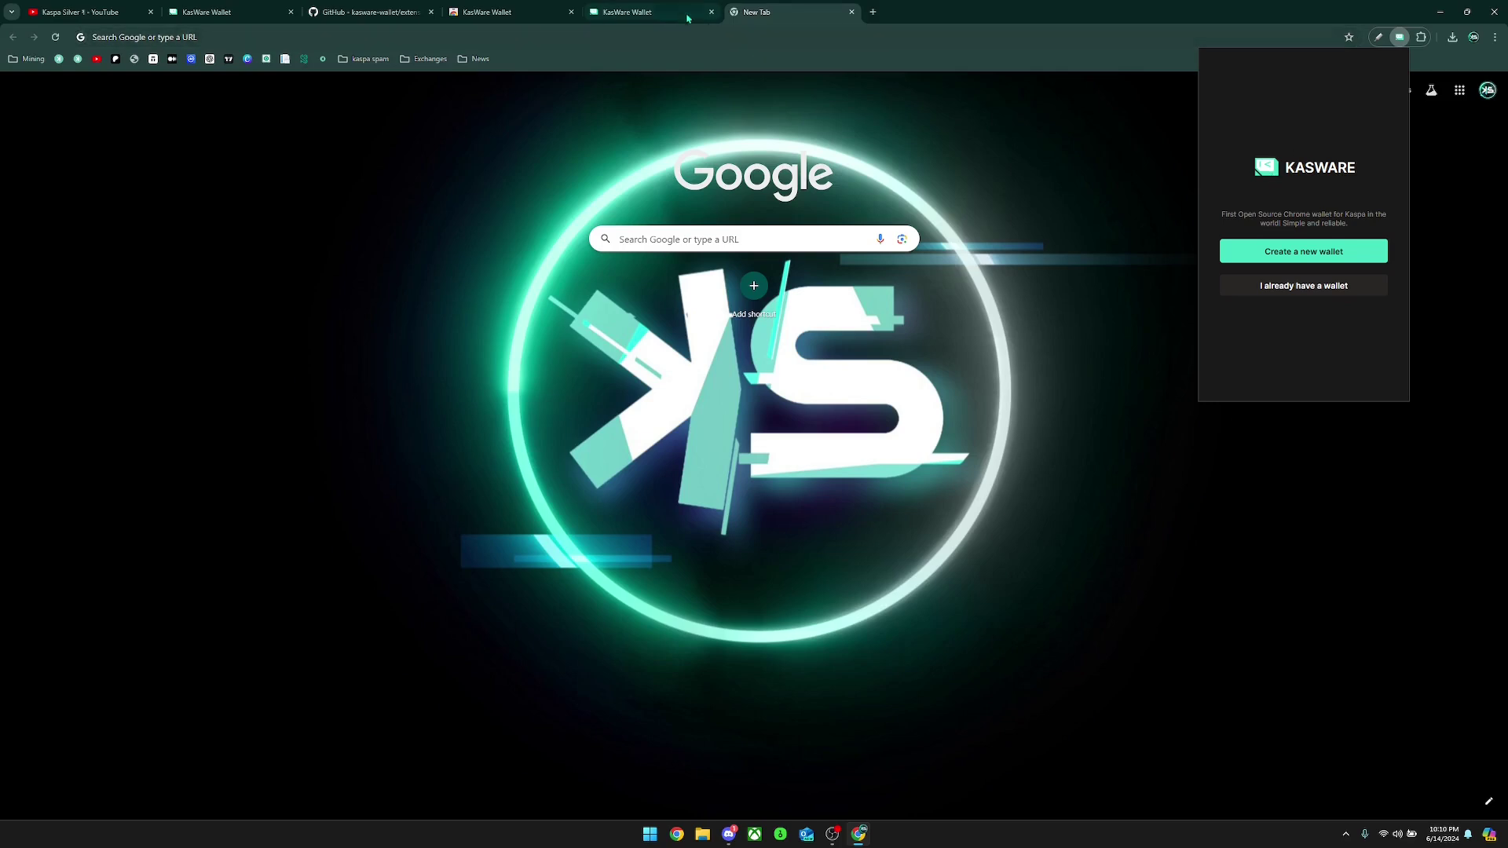
left_click(628, 12)
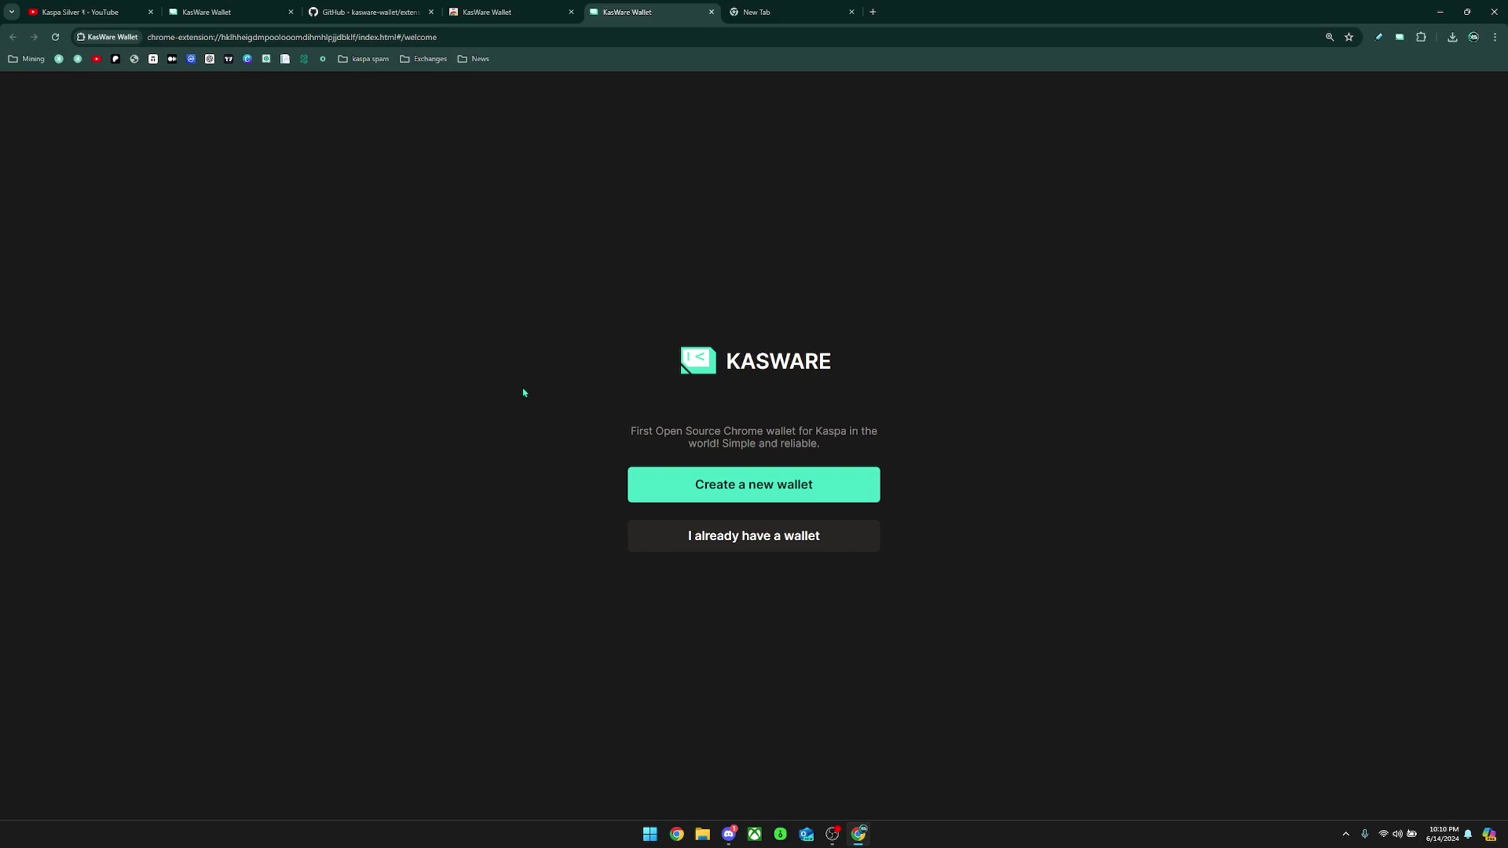
- Choose 'I already have a wallet' and enter the new wallet password in both fields
key("ctrl+plus")
key("ctrl+minus")
left_click(738, 543)
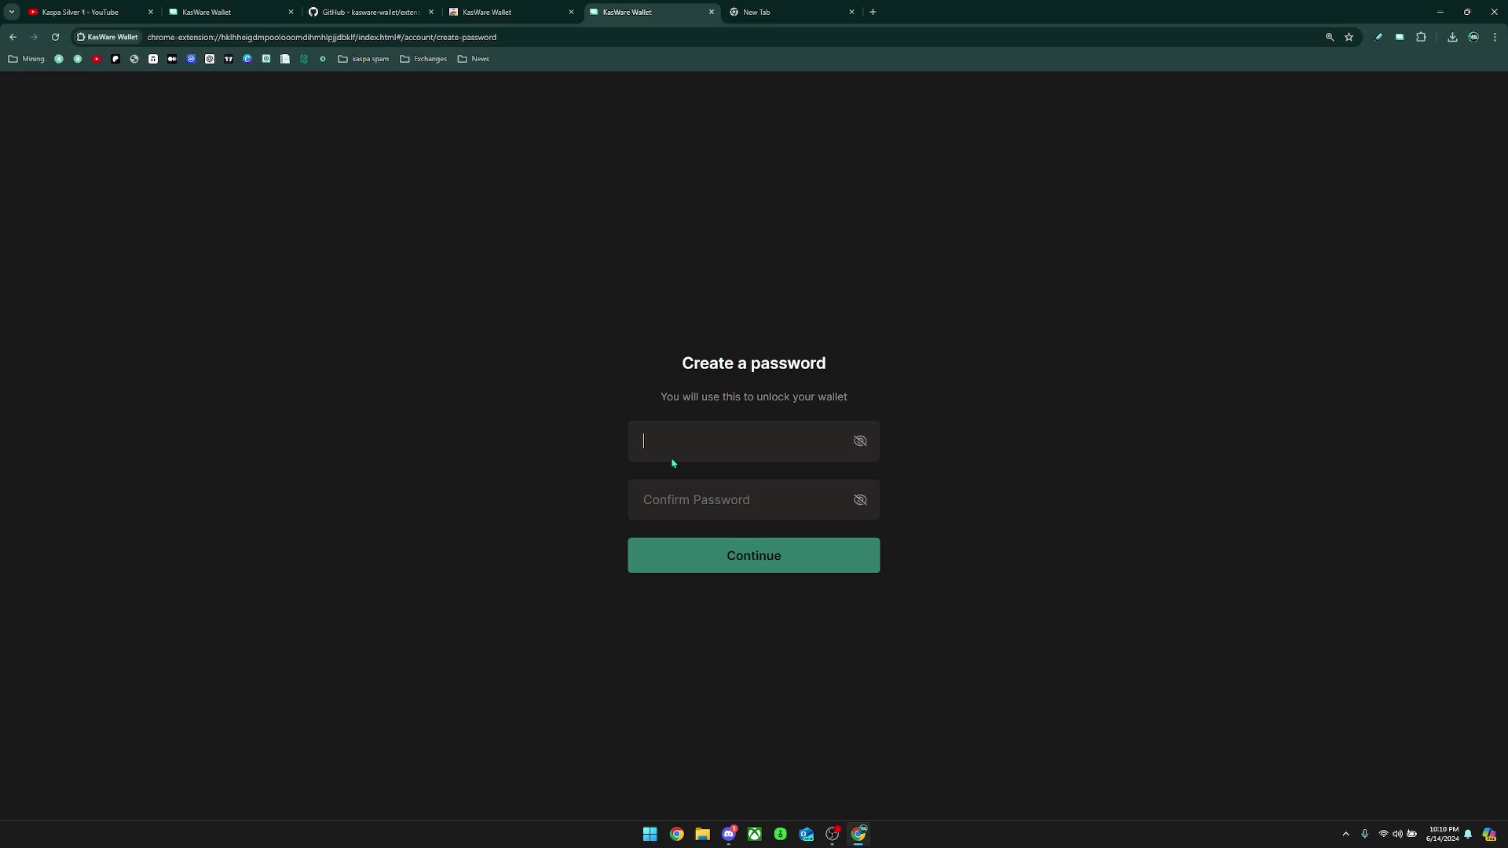
type("•••••••••••••")
- Submit the password, review the importable wallet list, and go back to the welcome screen
key("Return")
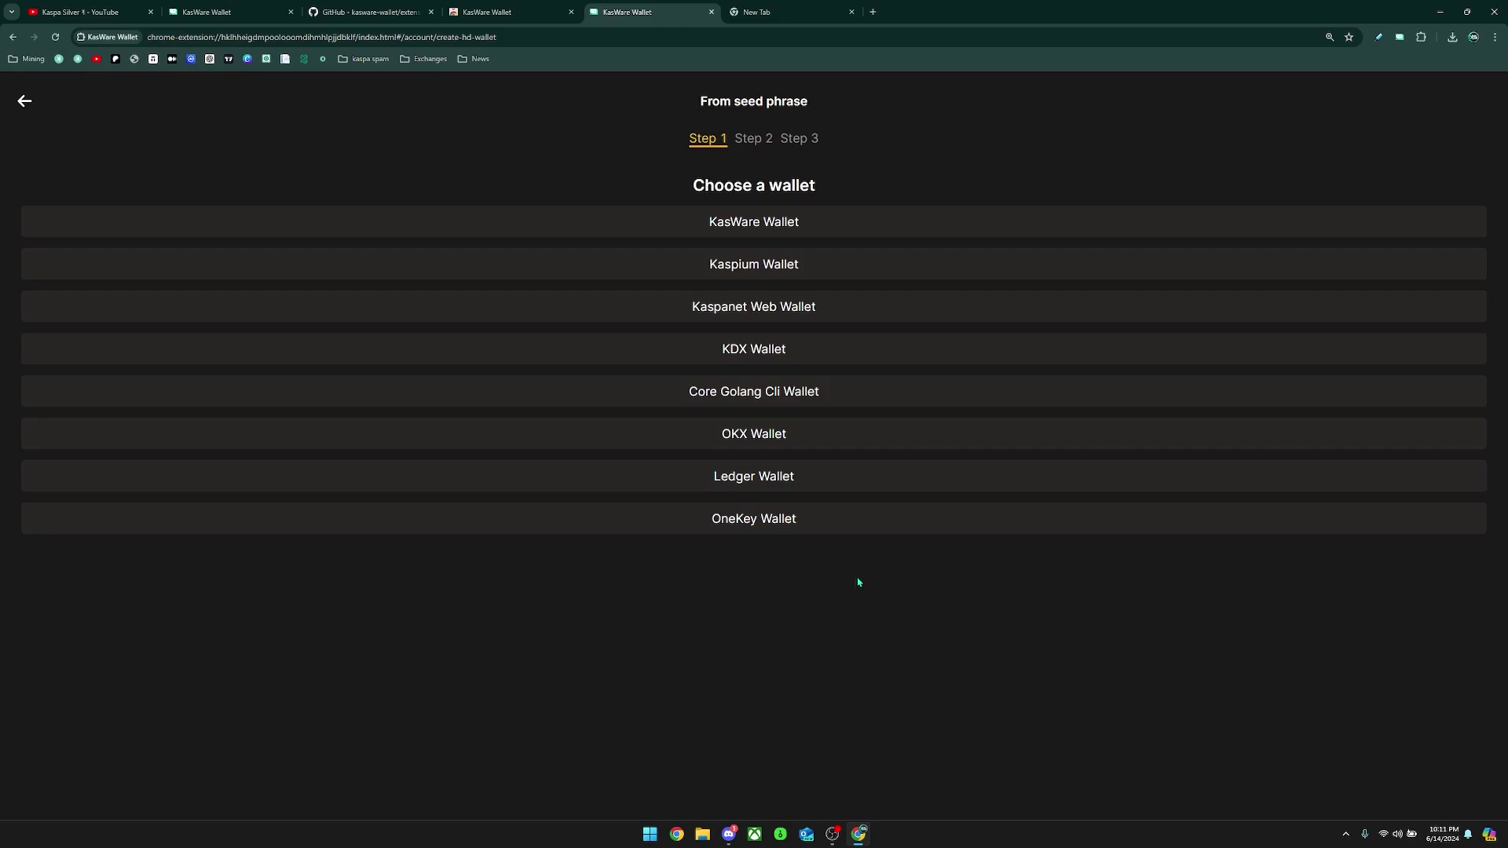
left_click(24, 100)
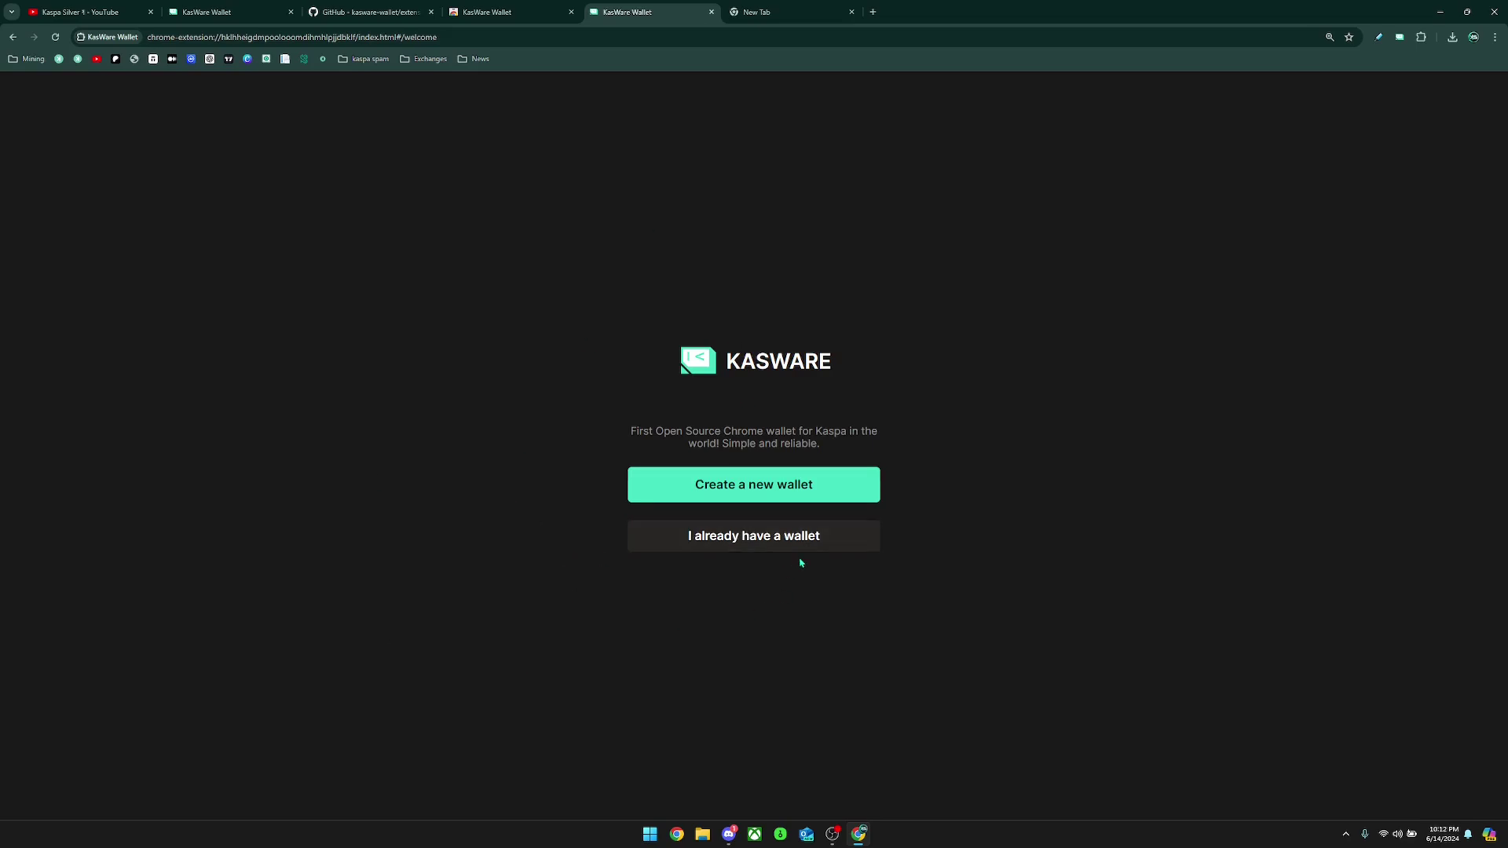
- Create a new HD wallet with a 12-word seed phrase, mark it saved, and continue
left_click(751, 486)
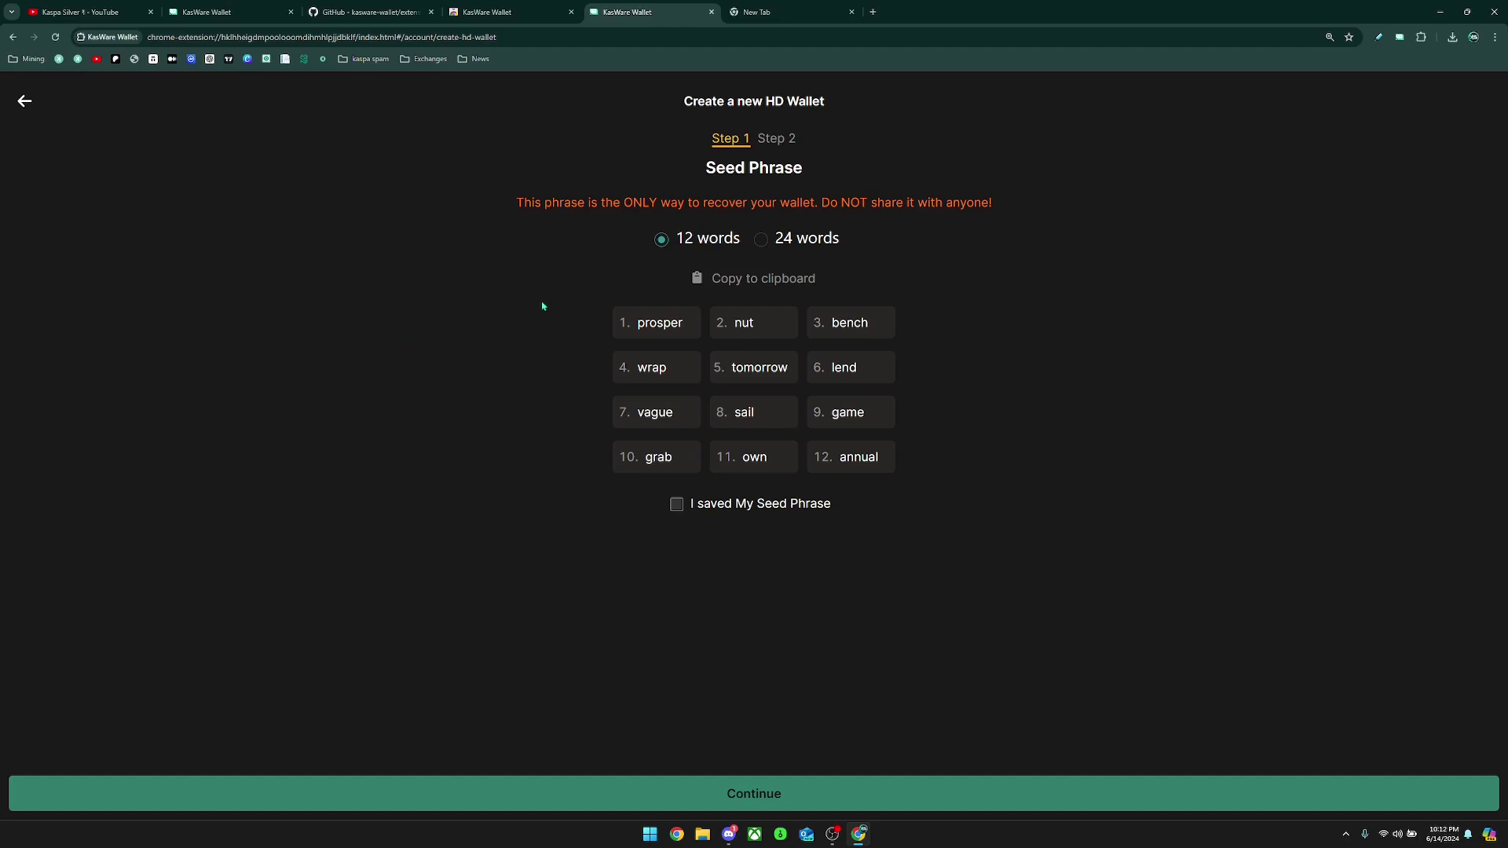
left_click(762, 240)
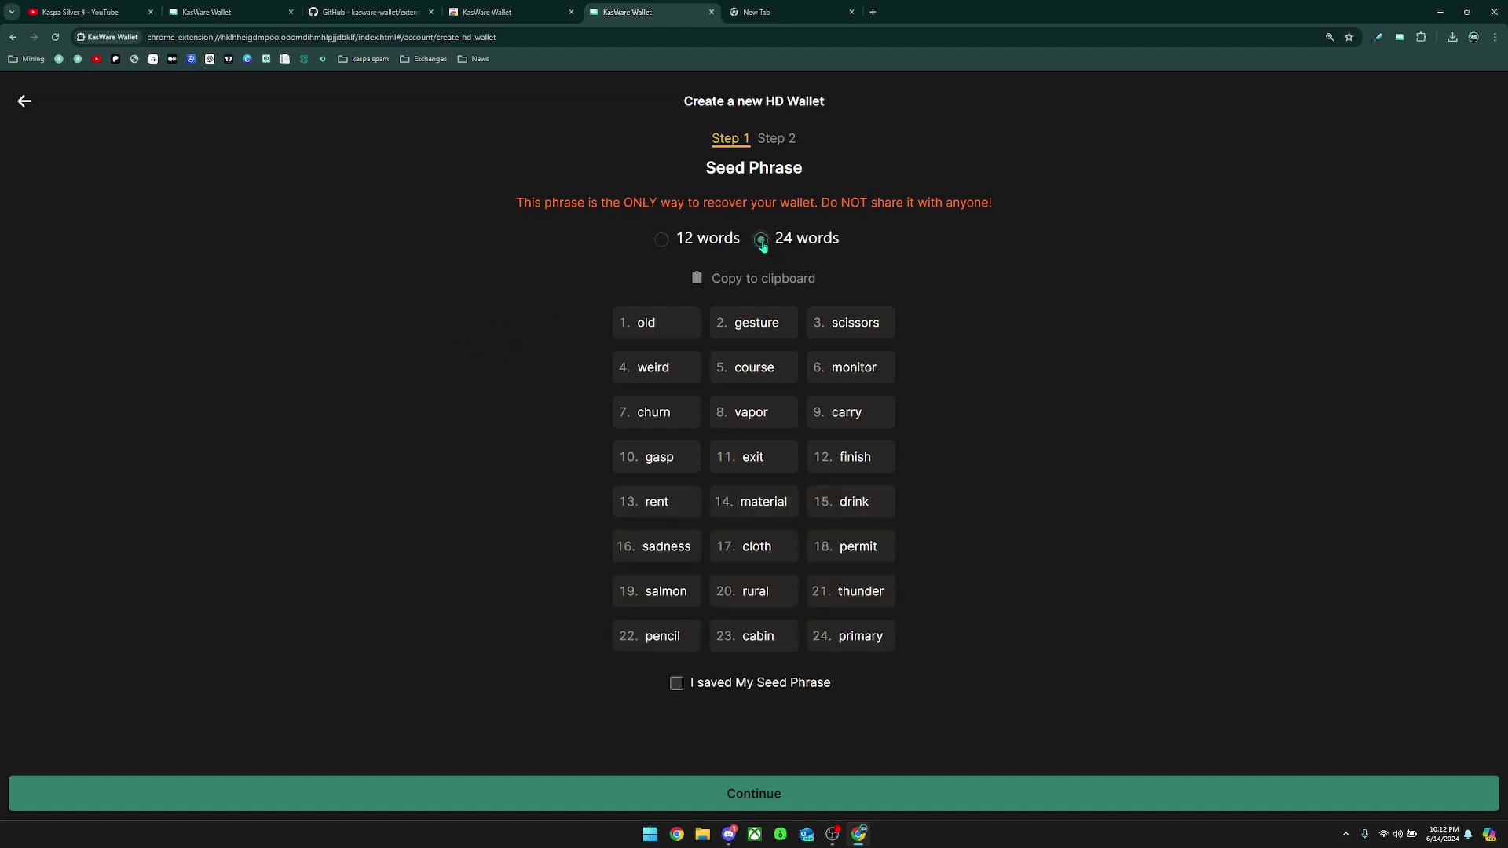
left_click(688, 243)
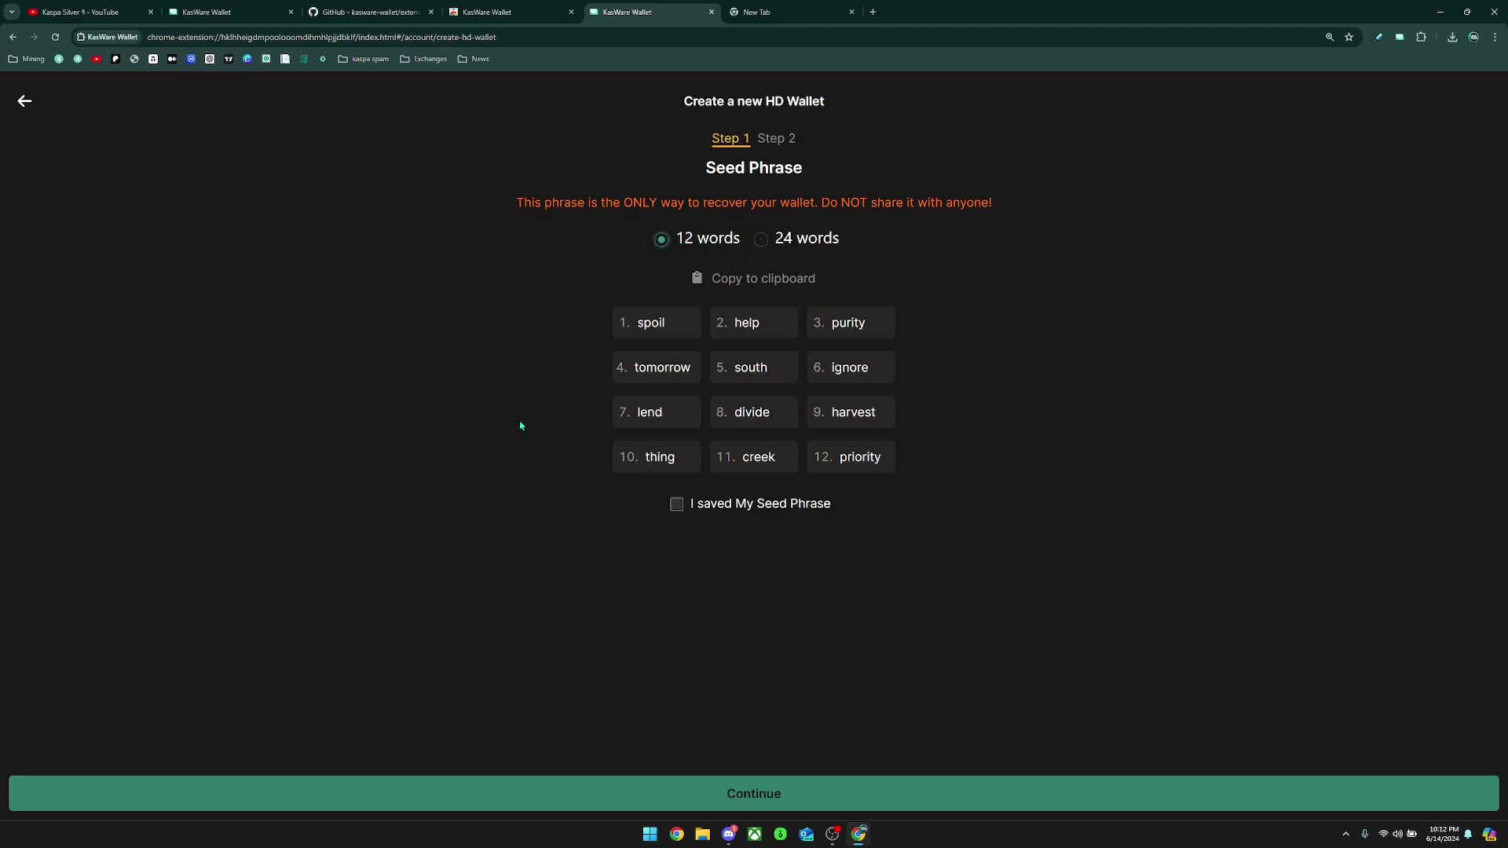
left_click(703, 511)
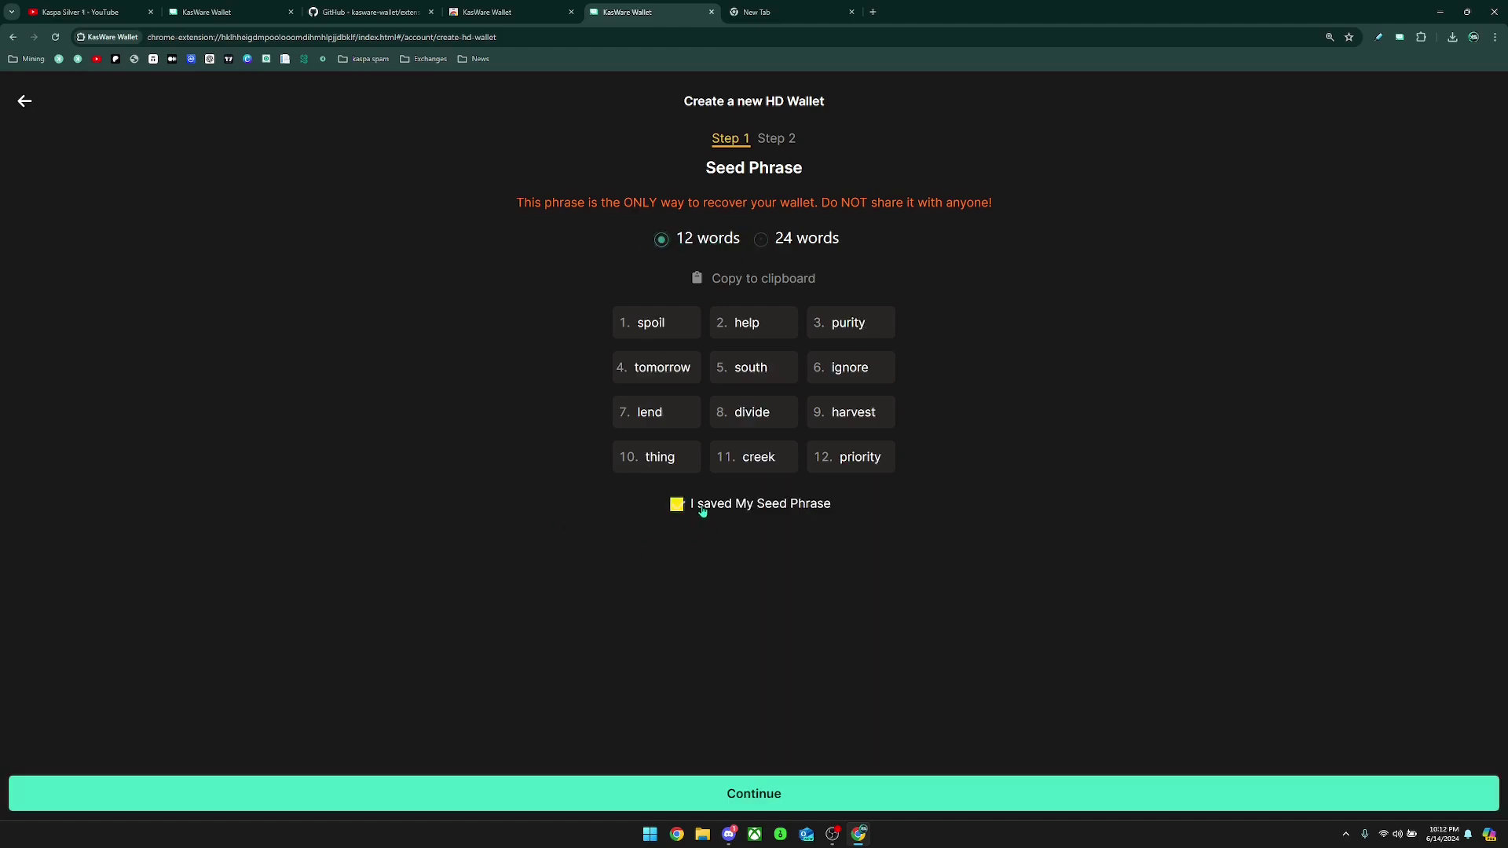
left_click(738, 793)
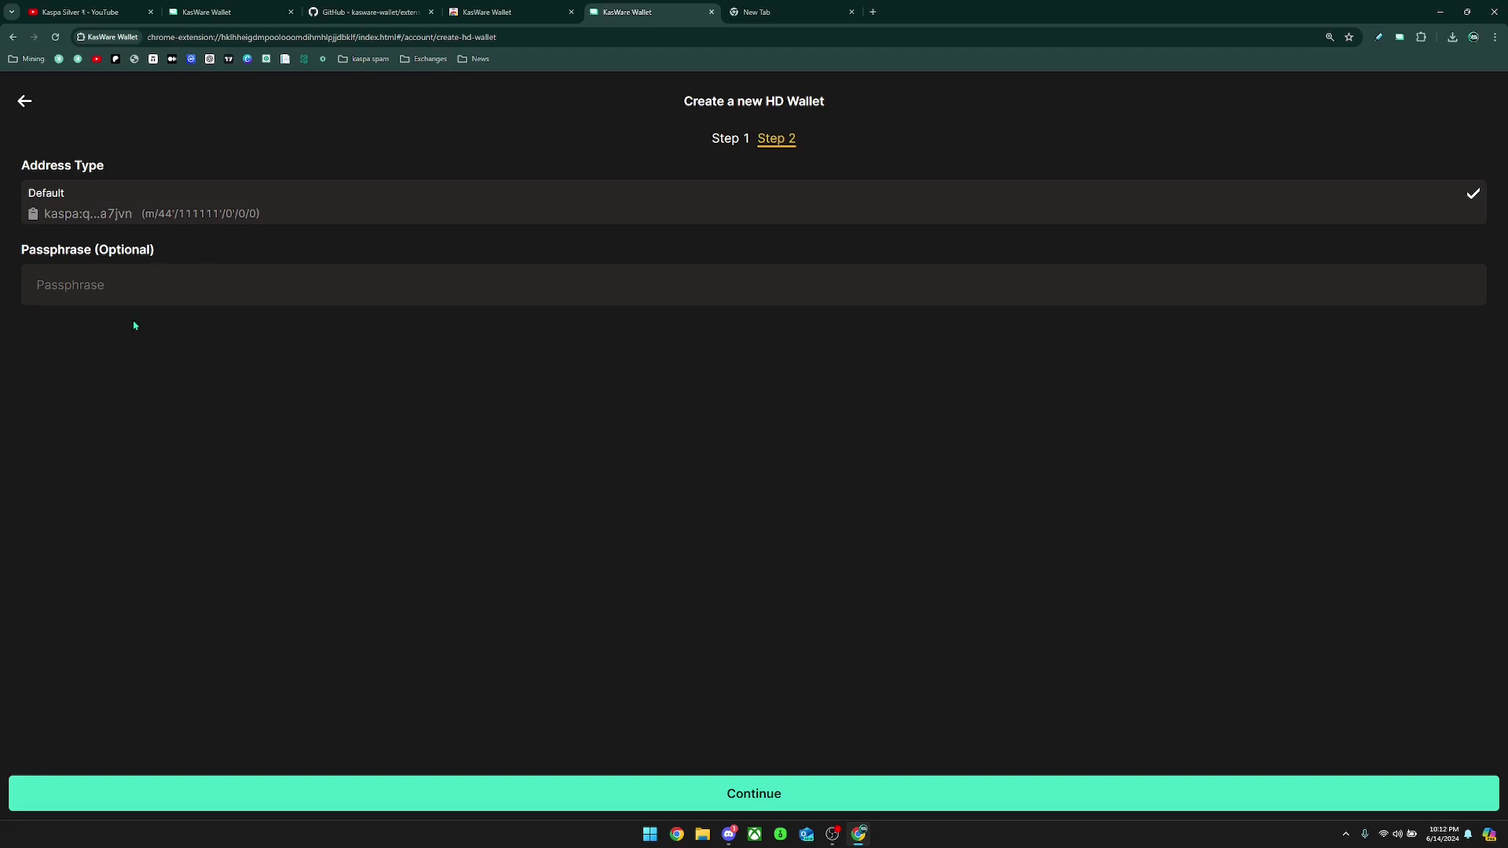
left_click(132, 287)
type("jdjcdsdcdsvvdswedsfdswedw")
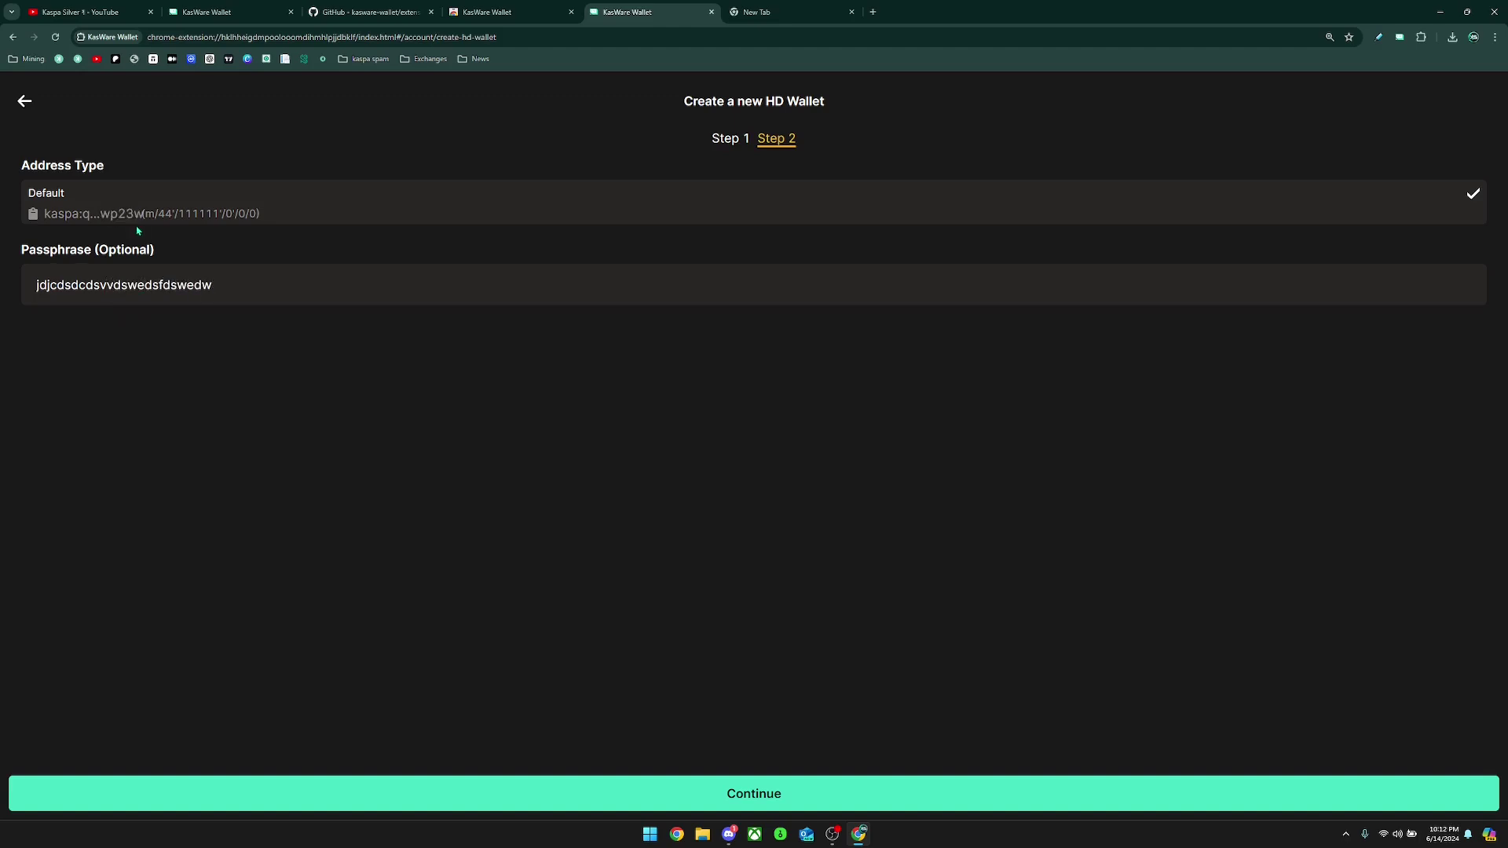
key("BackSpace")
key("BackSpace")
key("BackSpace")
key("BackSpace")
key("BackSpace")
key("BackSpace")
key("BackSpace")
key("BackSpace")
key("BackSpace")
key("BackSpace")
key("BackSpace")
key("BackSpace")
key("BackSpace")
key("BackSpace")
key("BackSpace")
key("BackSpace")
key("BackSpace")
key("BackSpace")
key("BackSpace")
key("BackSpace")
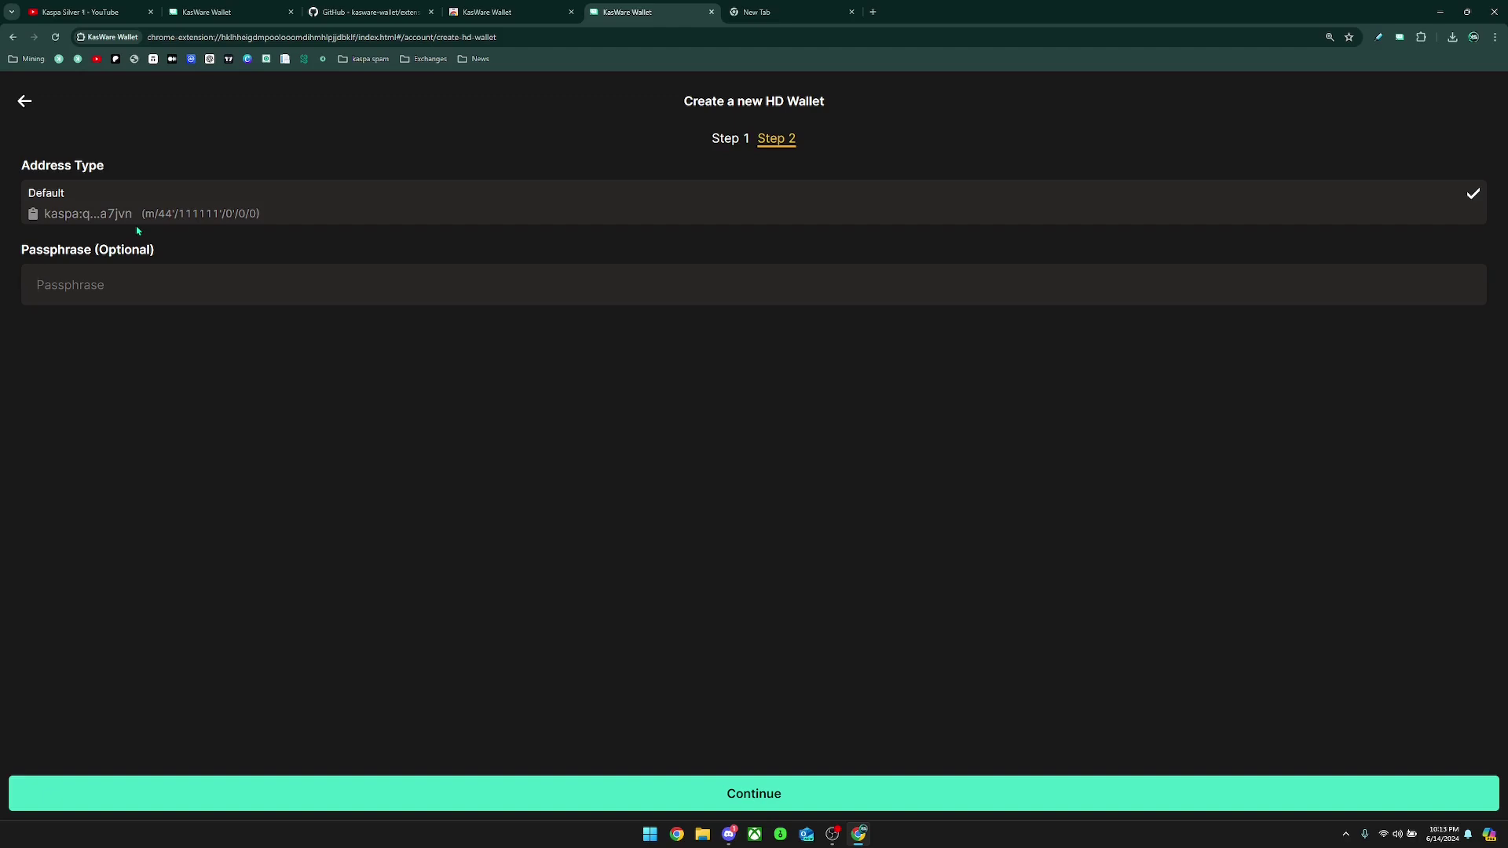
type("uedhasiaaisaia")
key("BackSpace")
key("BackSpace")
key("BackSpace")
key("BackSpace")
key("BackSpace")
key("BackSpace")
key("BackSpace")
key("BackSpace")
key("BackSpace")
key("BackSpace")
key("BackSpace")
key("BackSpace")
key("BackSpace")
key("BackSpace")
- Finish creating the wallet and open the KasWare popup from a new tab
left_click(667, 788)
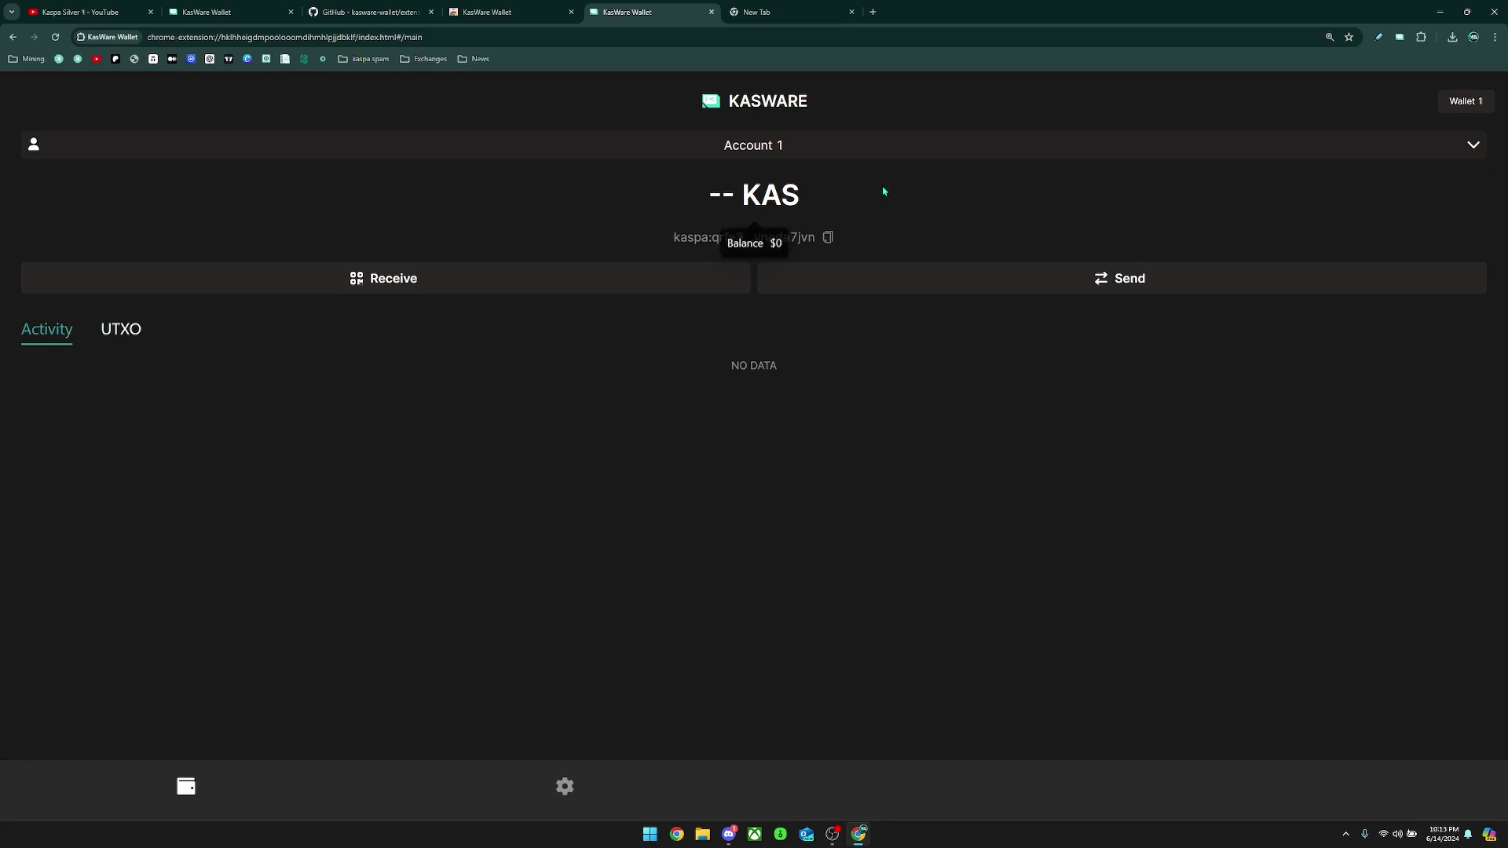
left_click(766, 11)
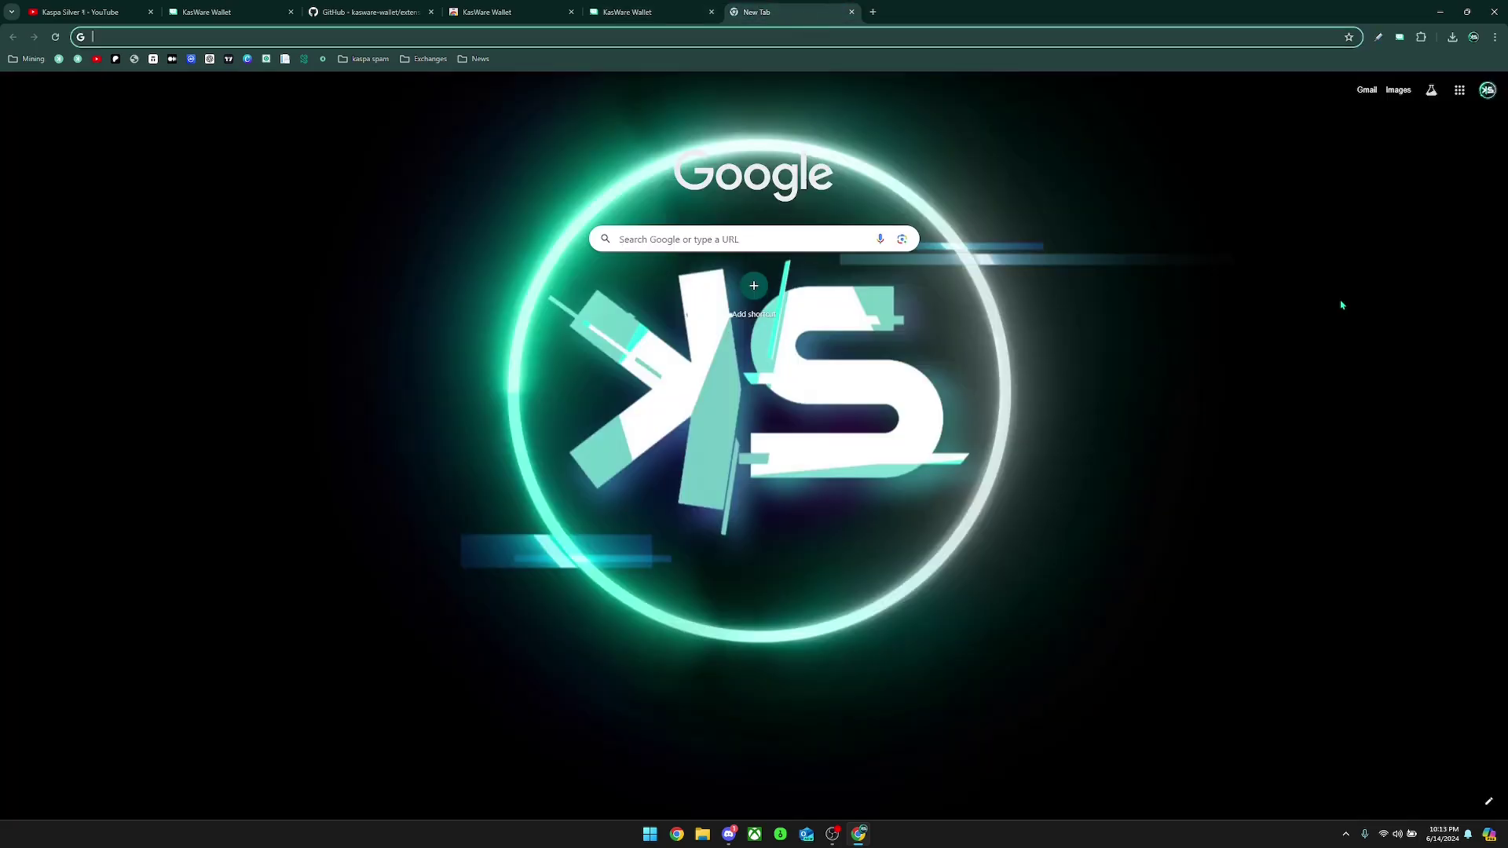
left_click(1398, 44)
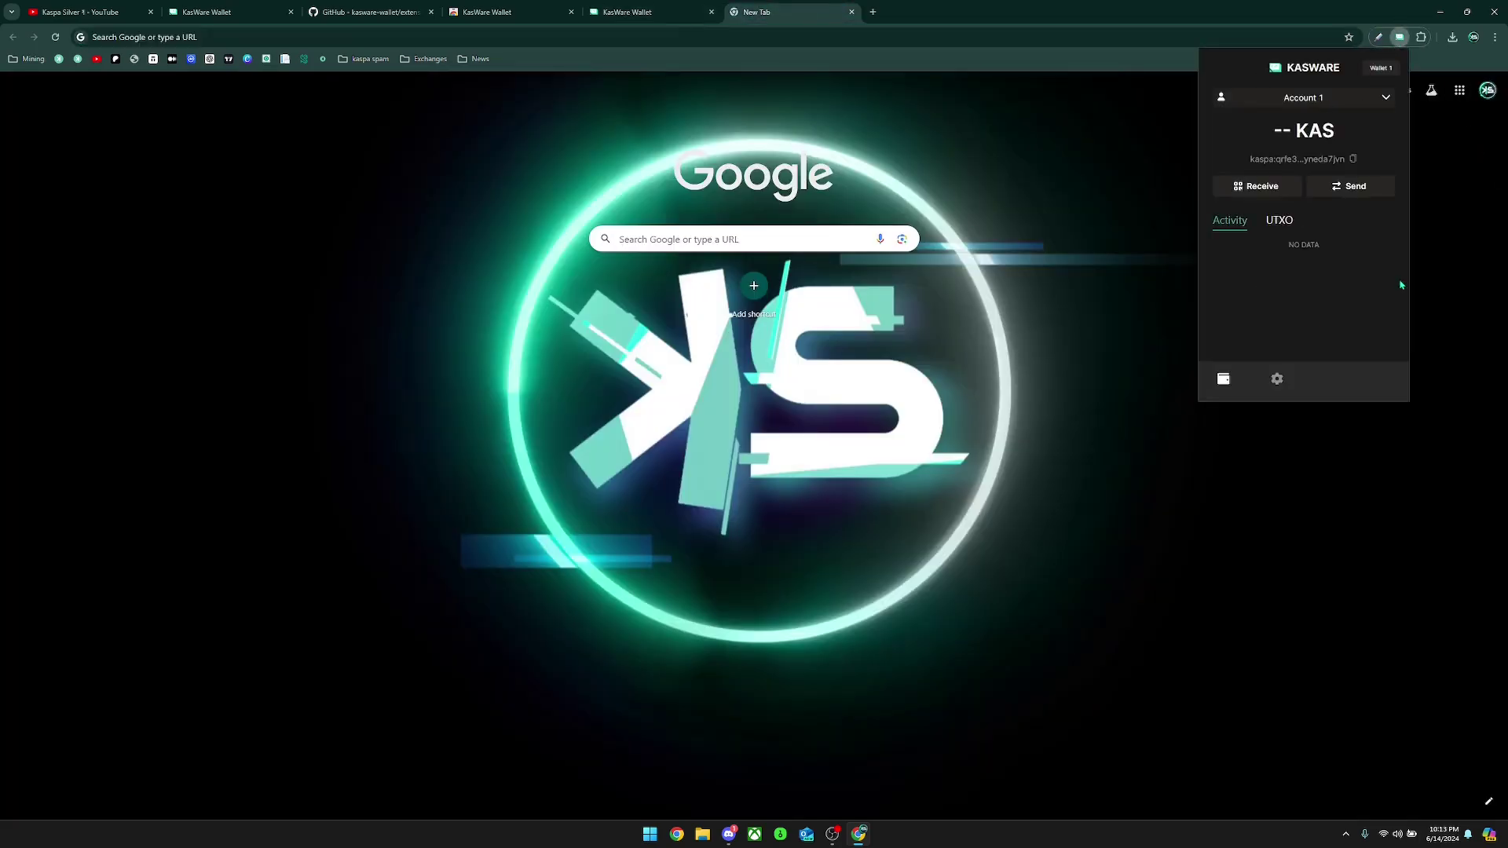
- Open the wallet in Expand View as a full-page tab and close the spare tabs
left_click(1277, 380)
scroll(1309, 190, "down", 1)
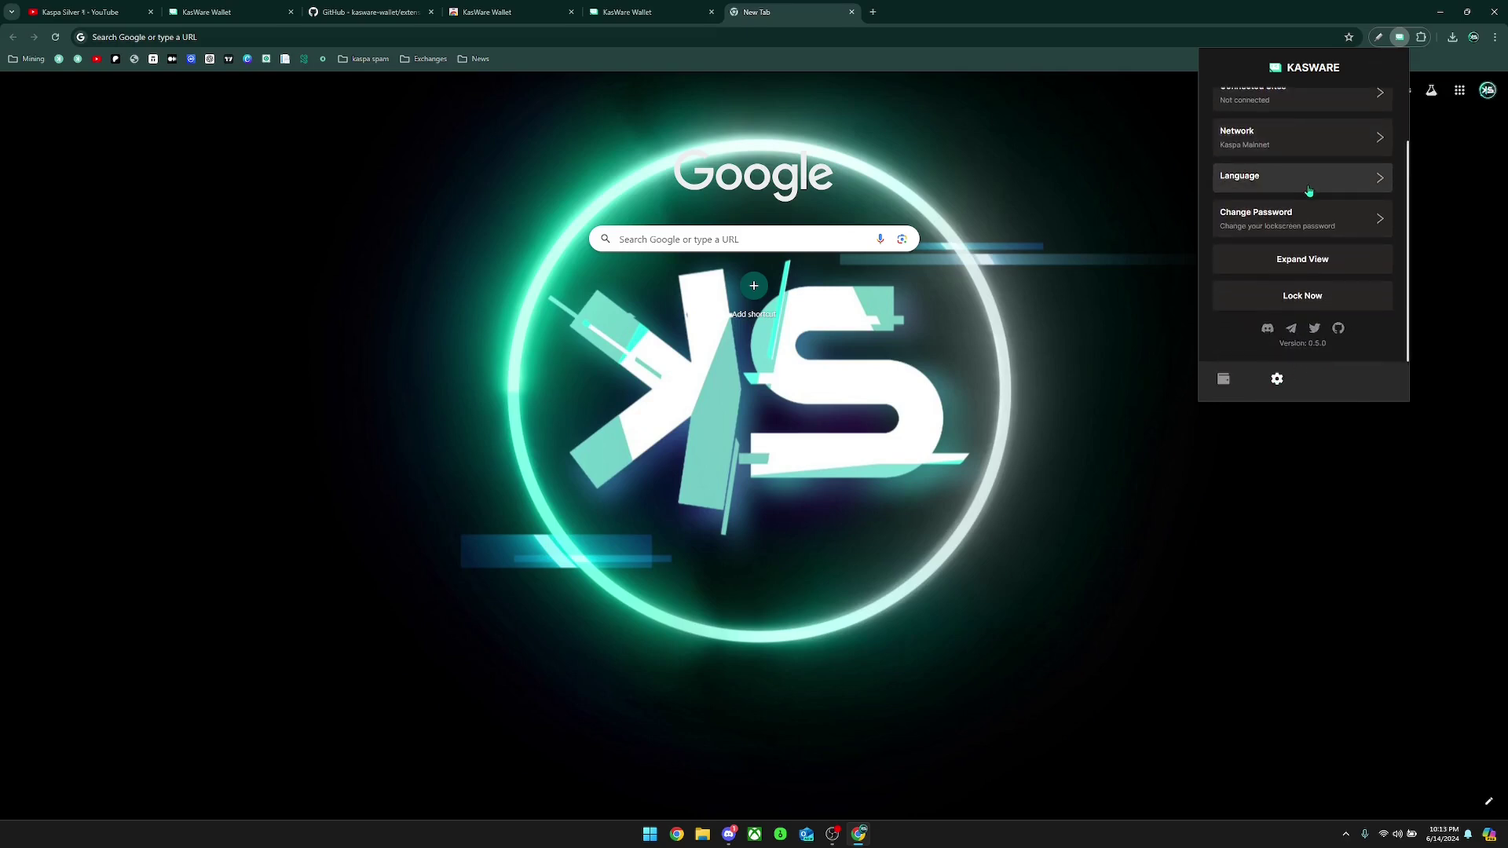
left_click(1300, 262)
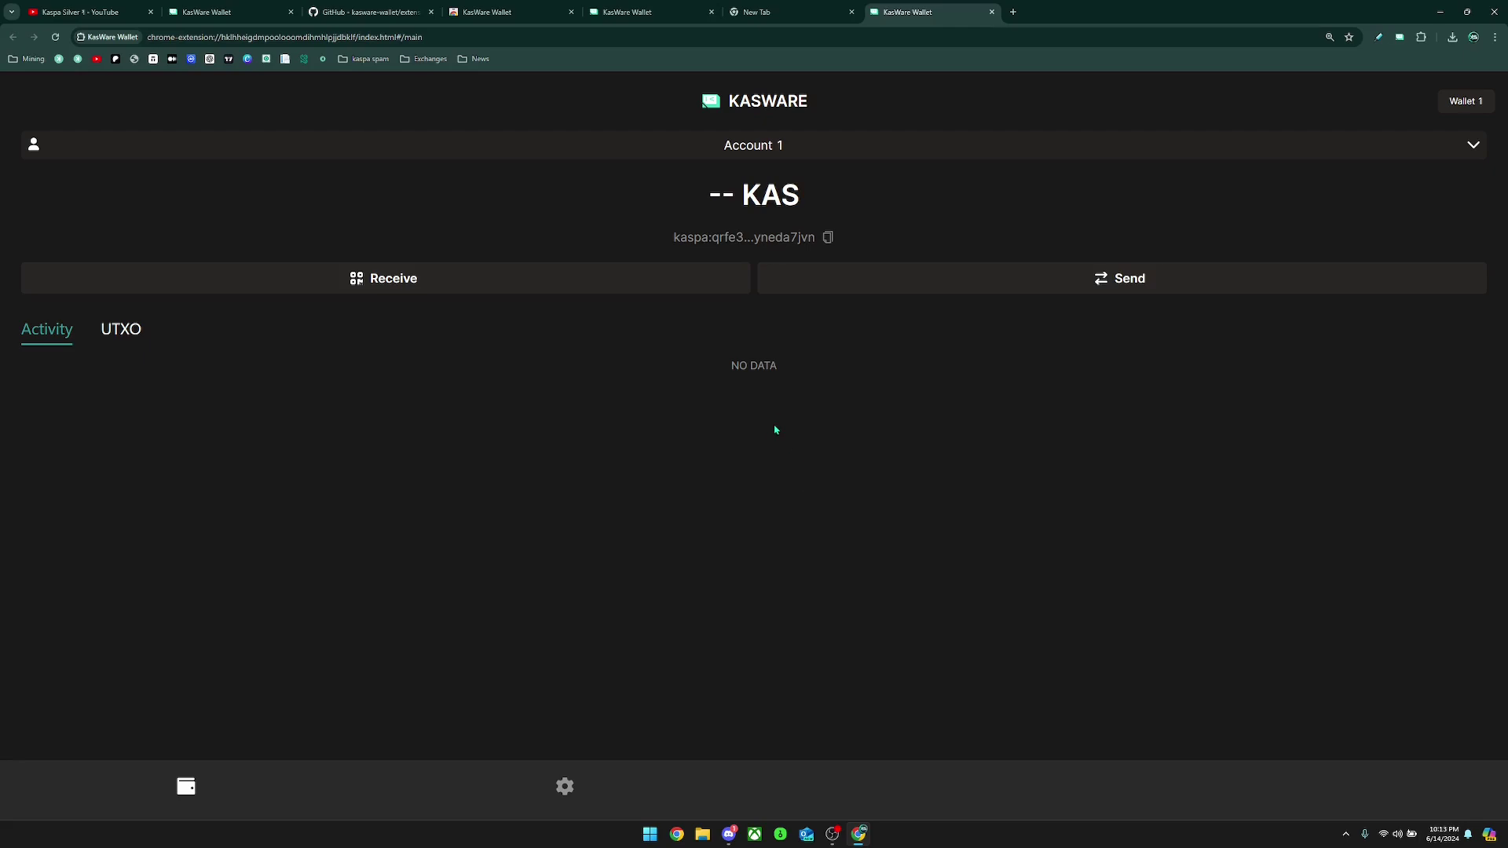
left_click(991, 12)
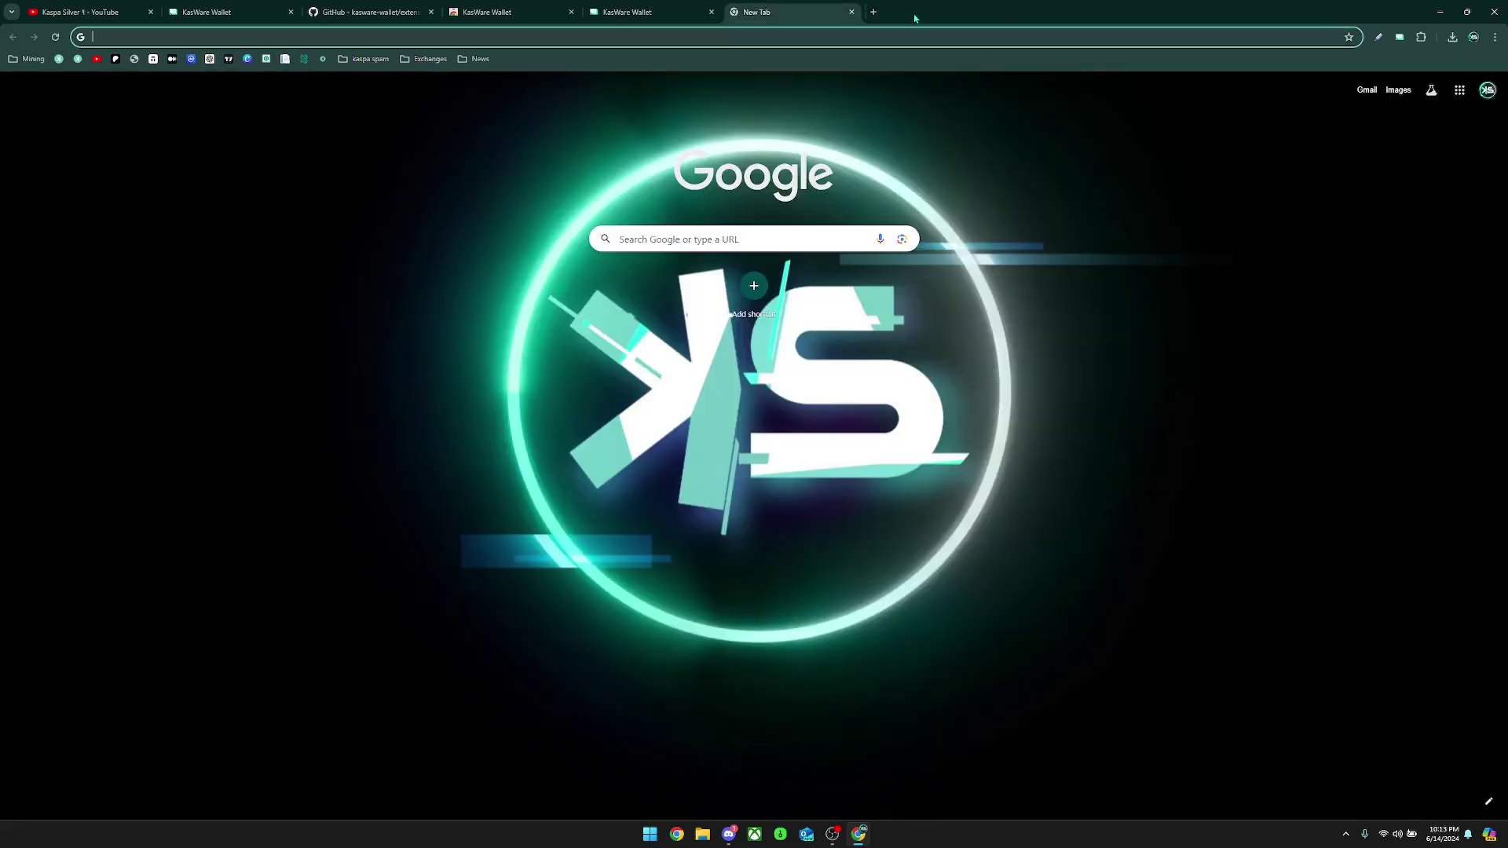
key("ctrl+w")
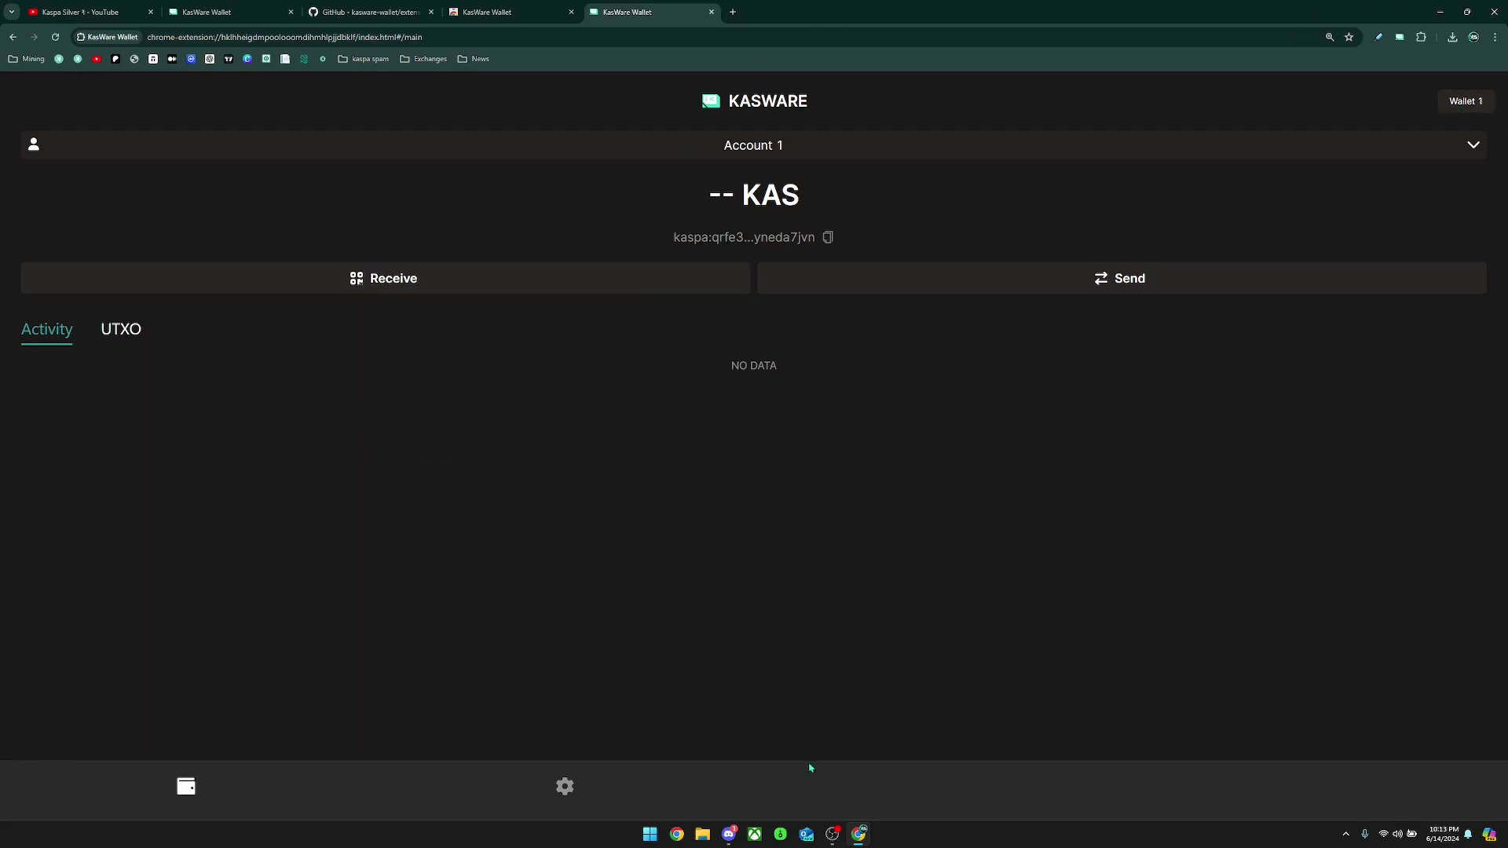
- Check the empty My Contacts list, then view Connected Sites, which shows no data
left_click(565, 786)
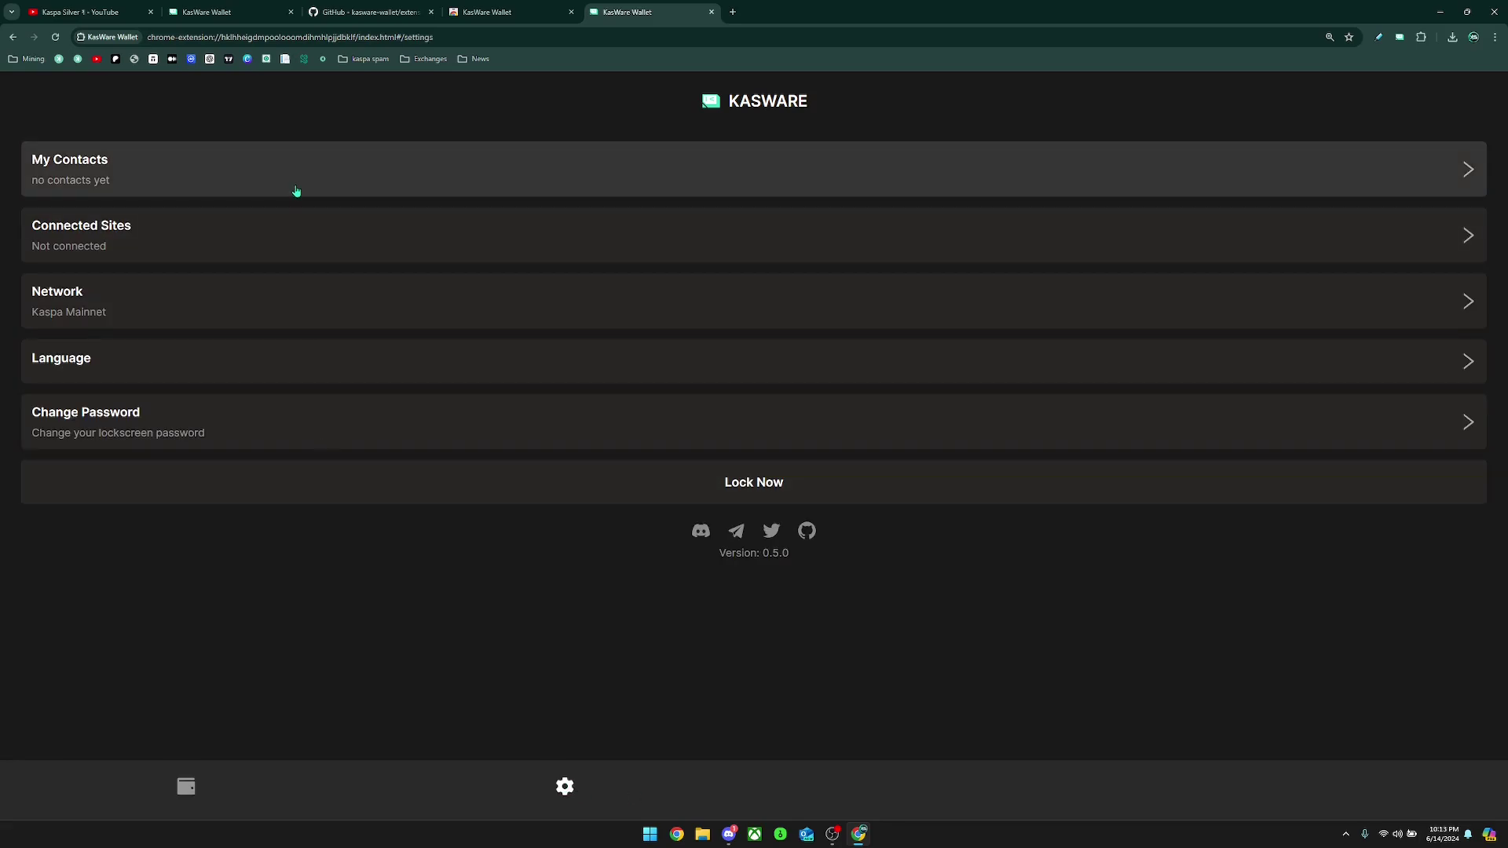
left_click(281, 182)
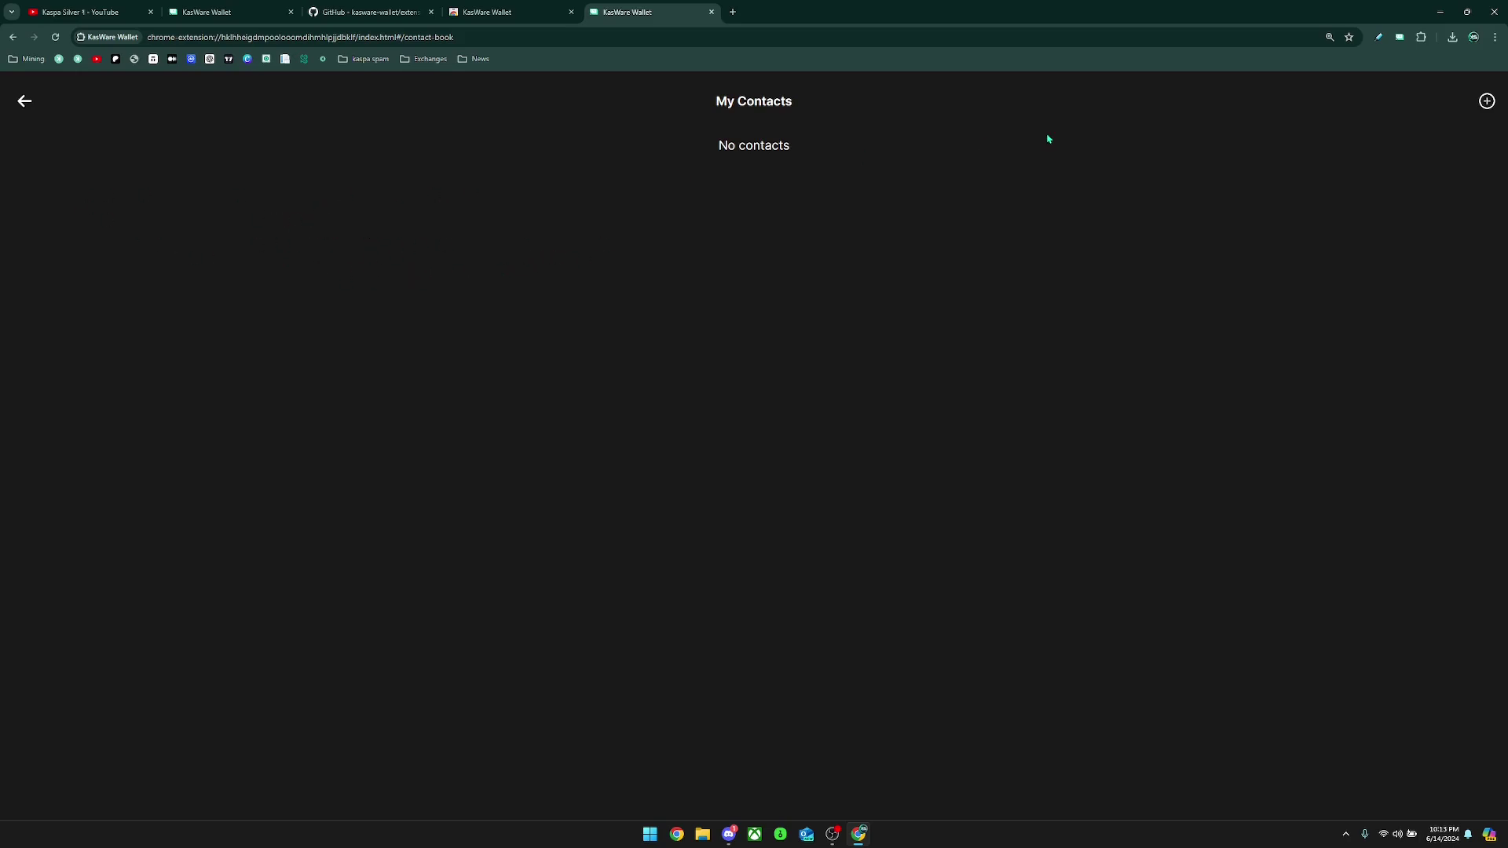
left_click(1486, 101)
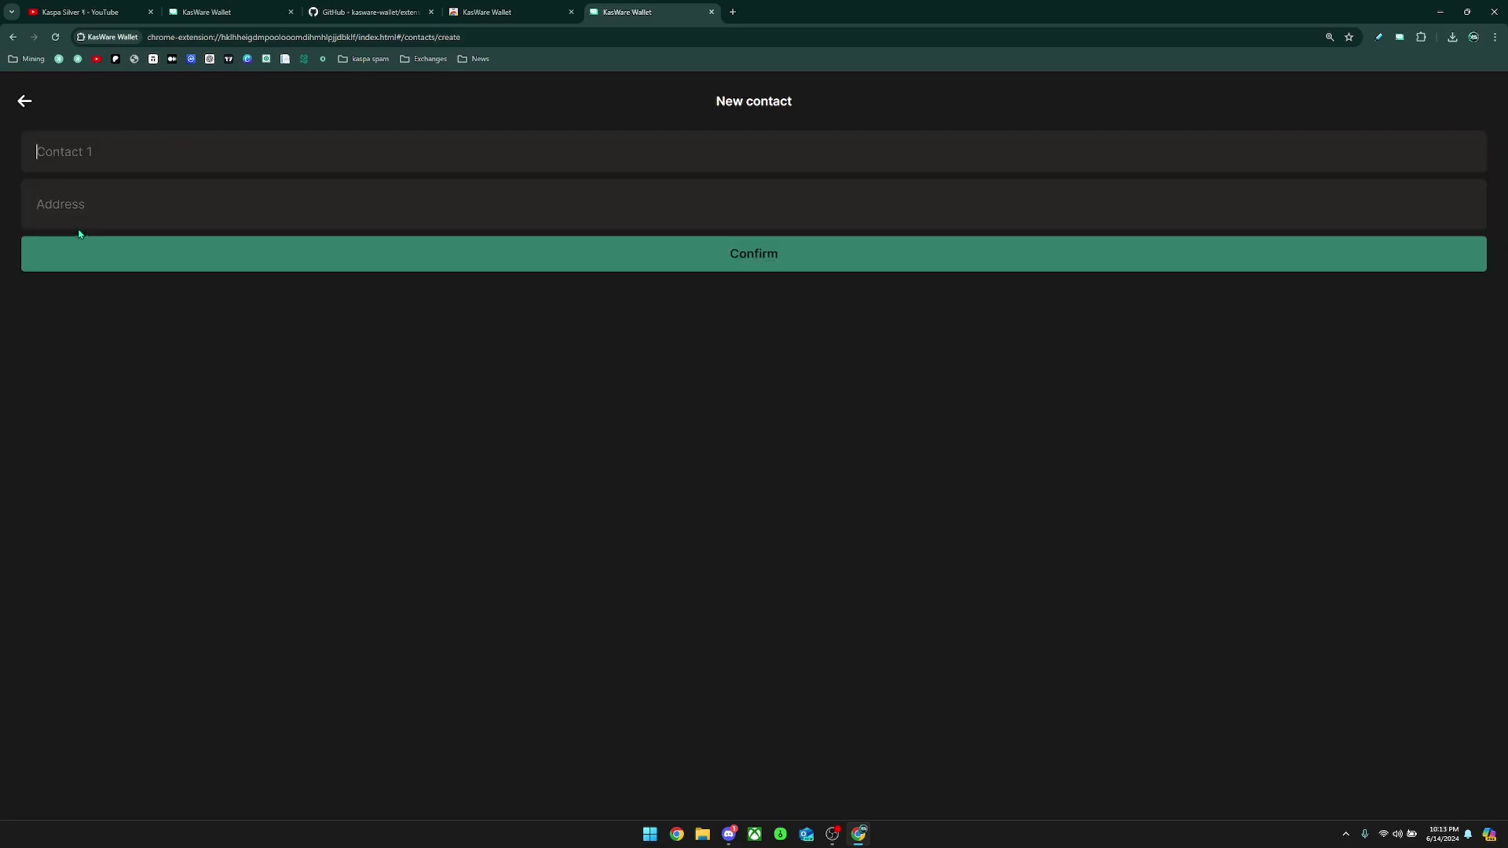
left_click(23, 101)
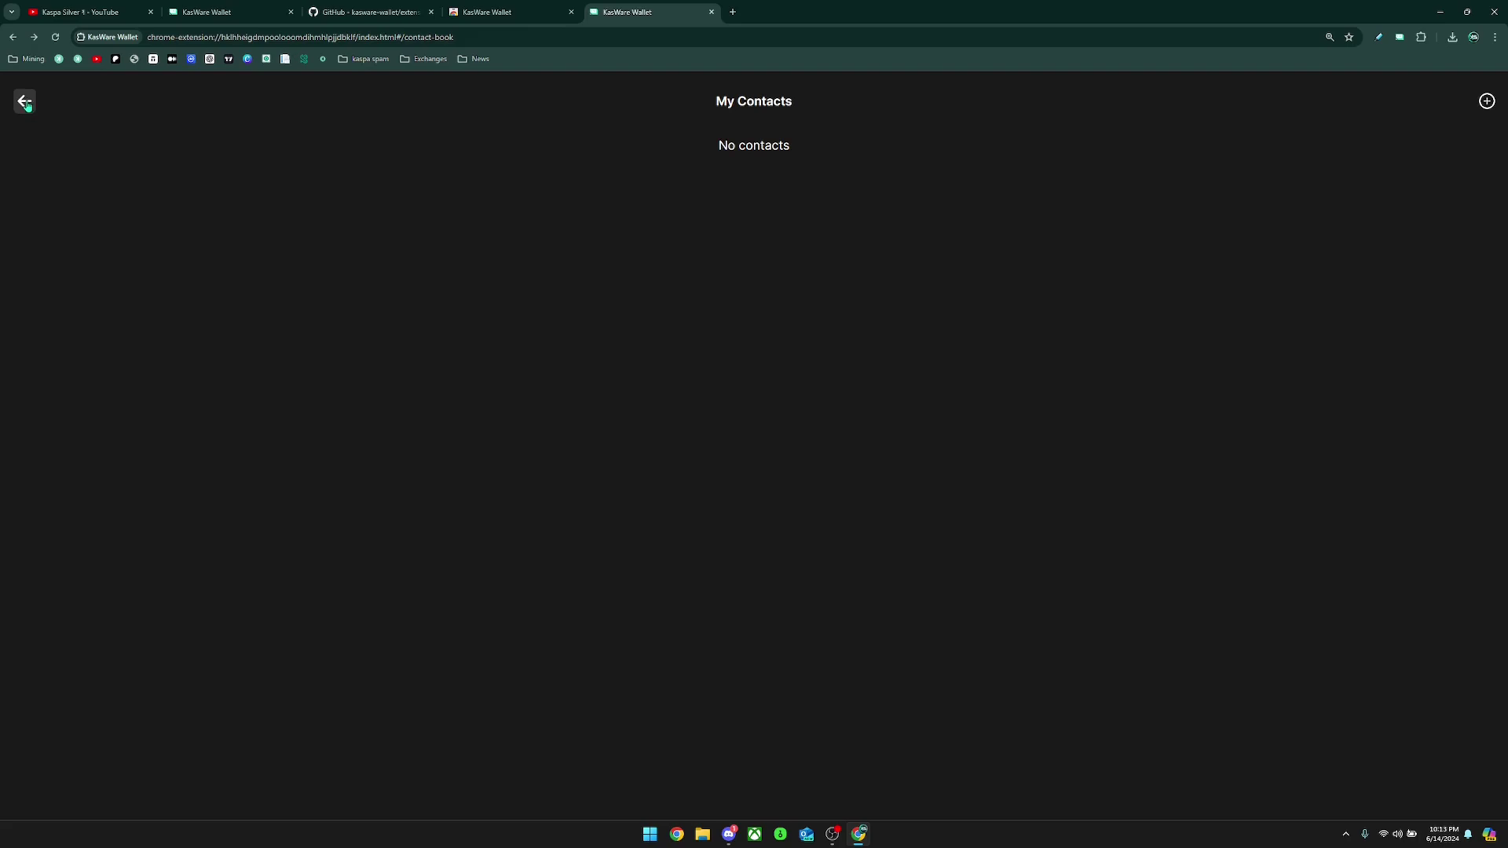
left_click(24, 101)
left_click(162, 243)
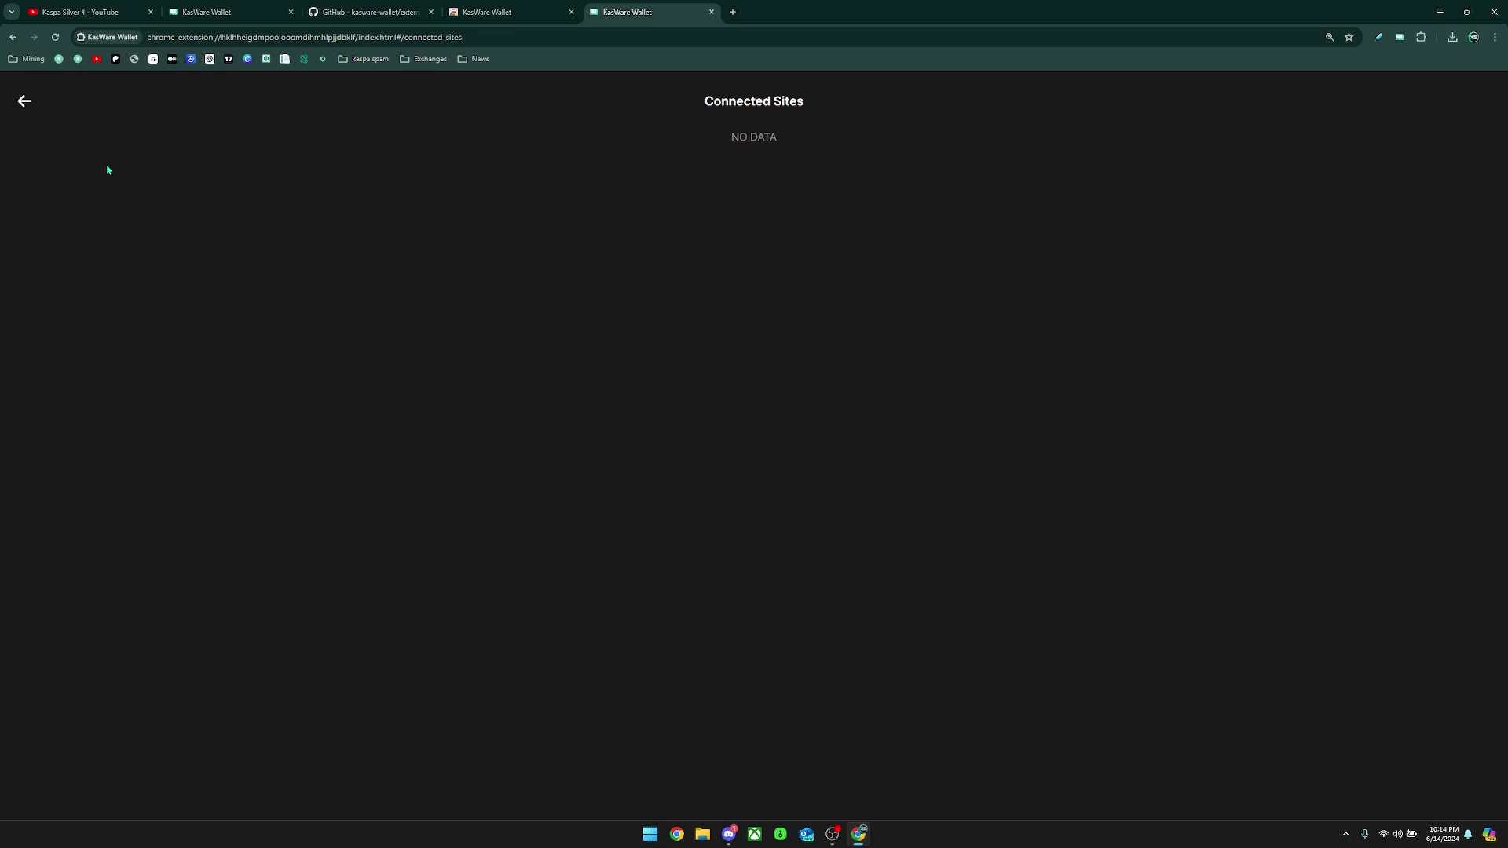
- Open Kaspa Mainnet's URL editor from Settings > Network and select the wss://us-1.kaspa-ng.org/mainnet text
left_click(25, 104)
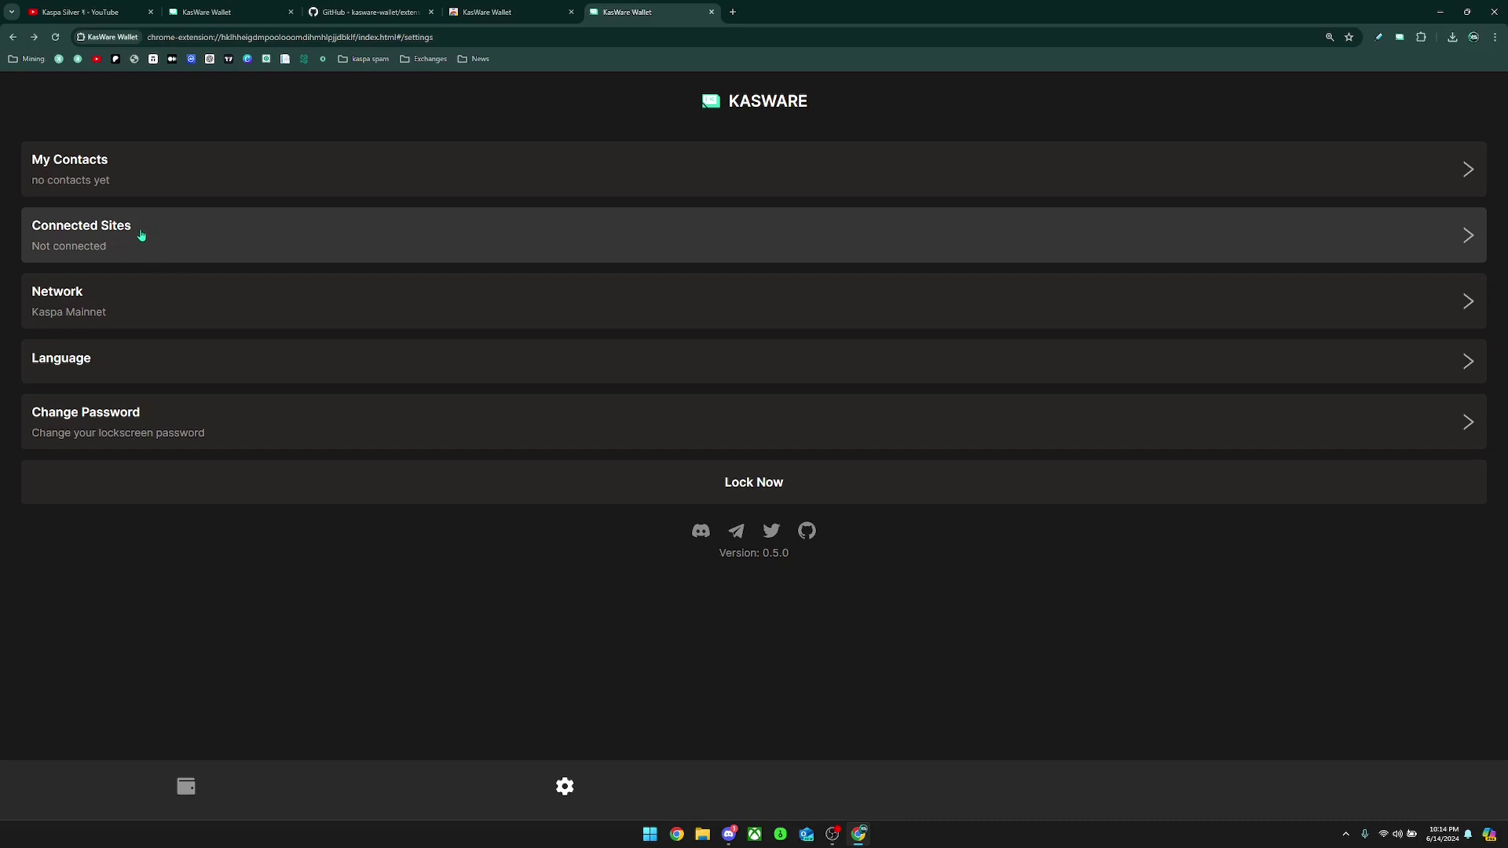
left_click(135, 295)
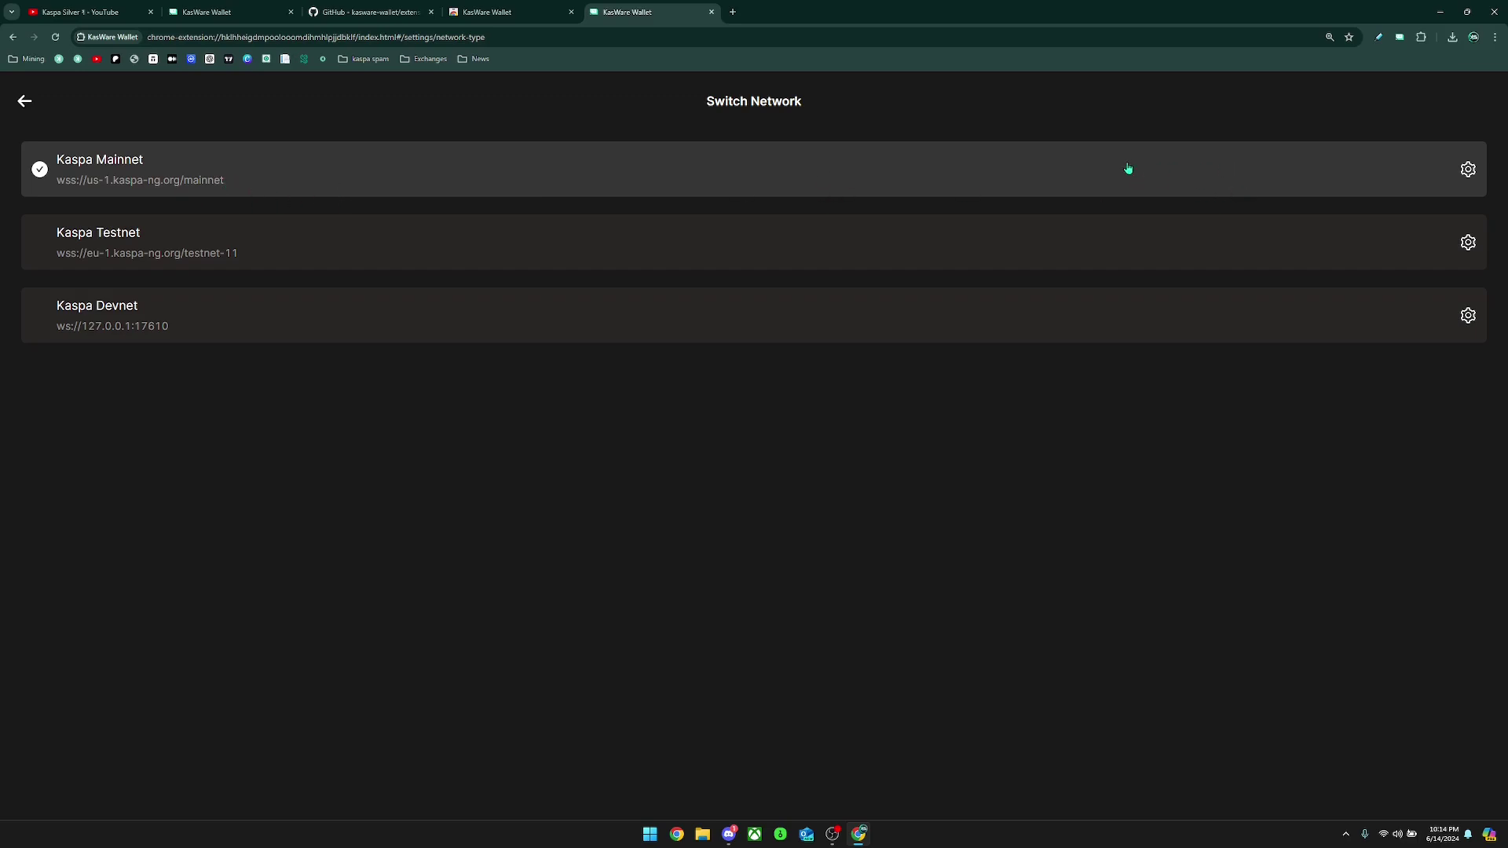
left_click(1468, 170)
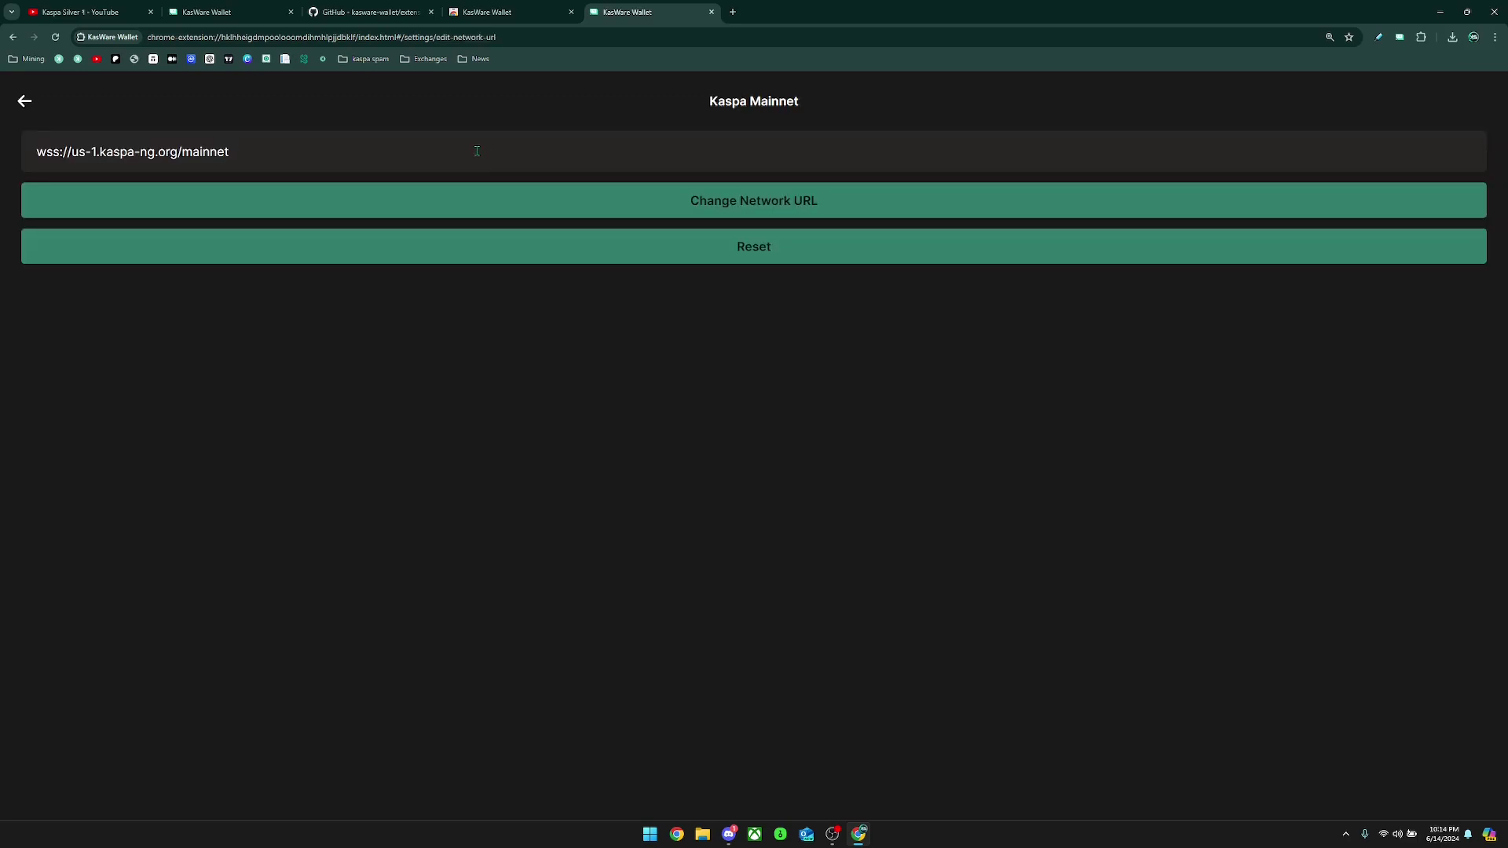
left_click_drag(263, 152, 37, 152)
left_click(287, 153)
left_click_drag(231, 151, 9, 152)
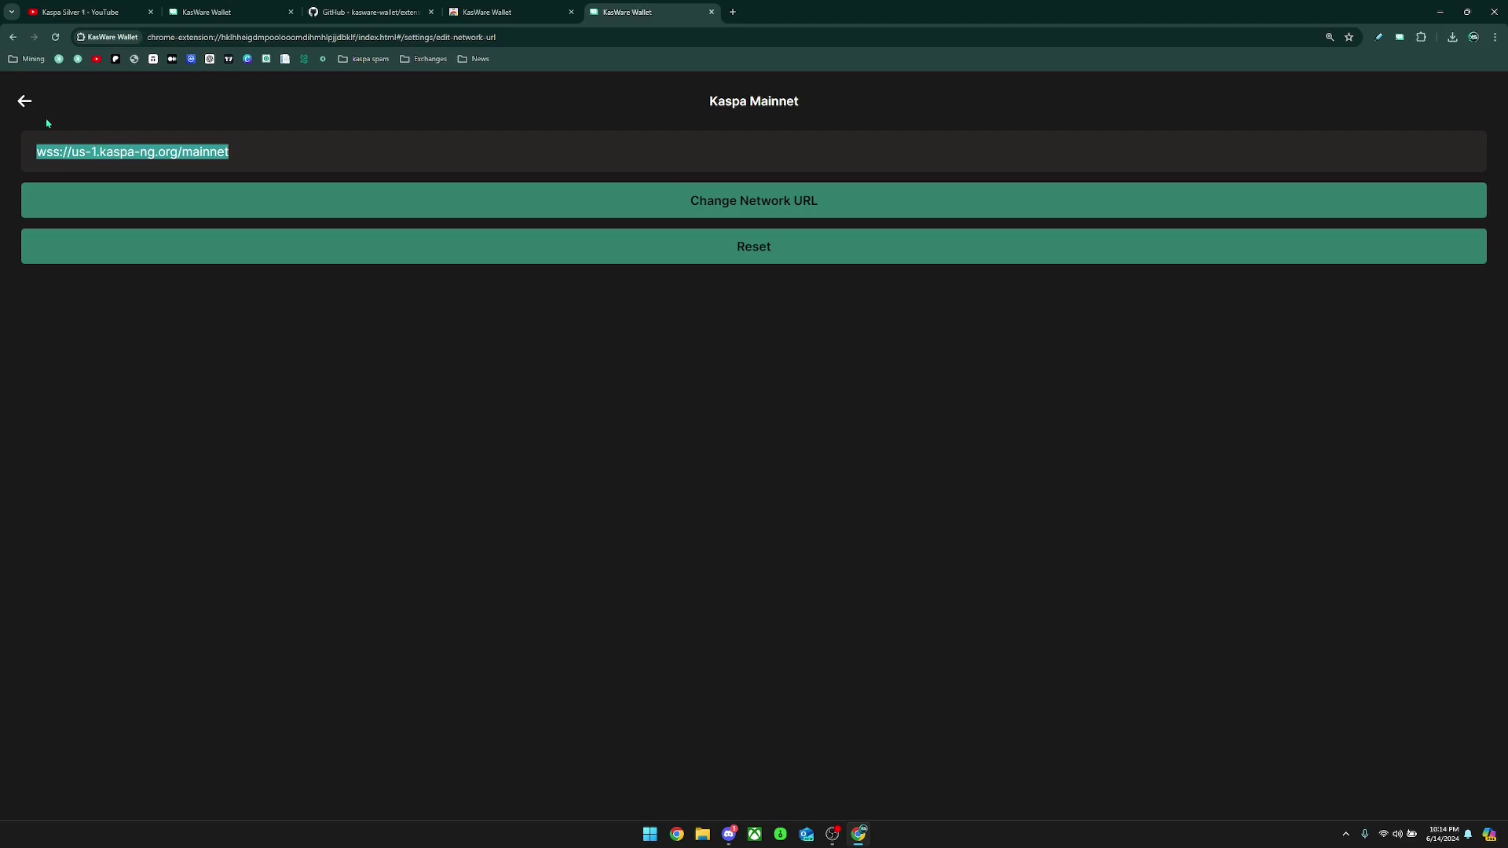
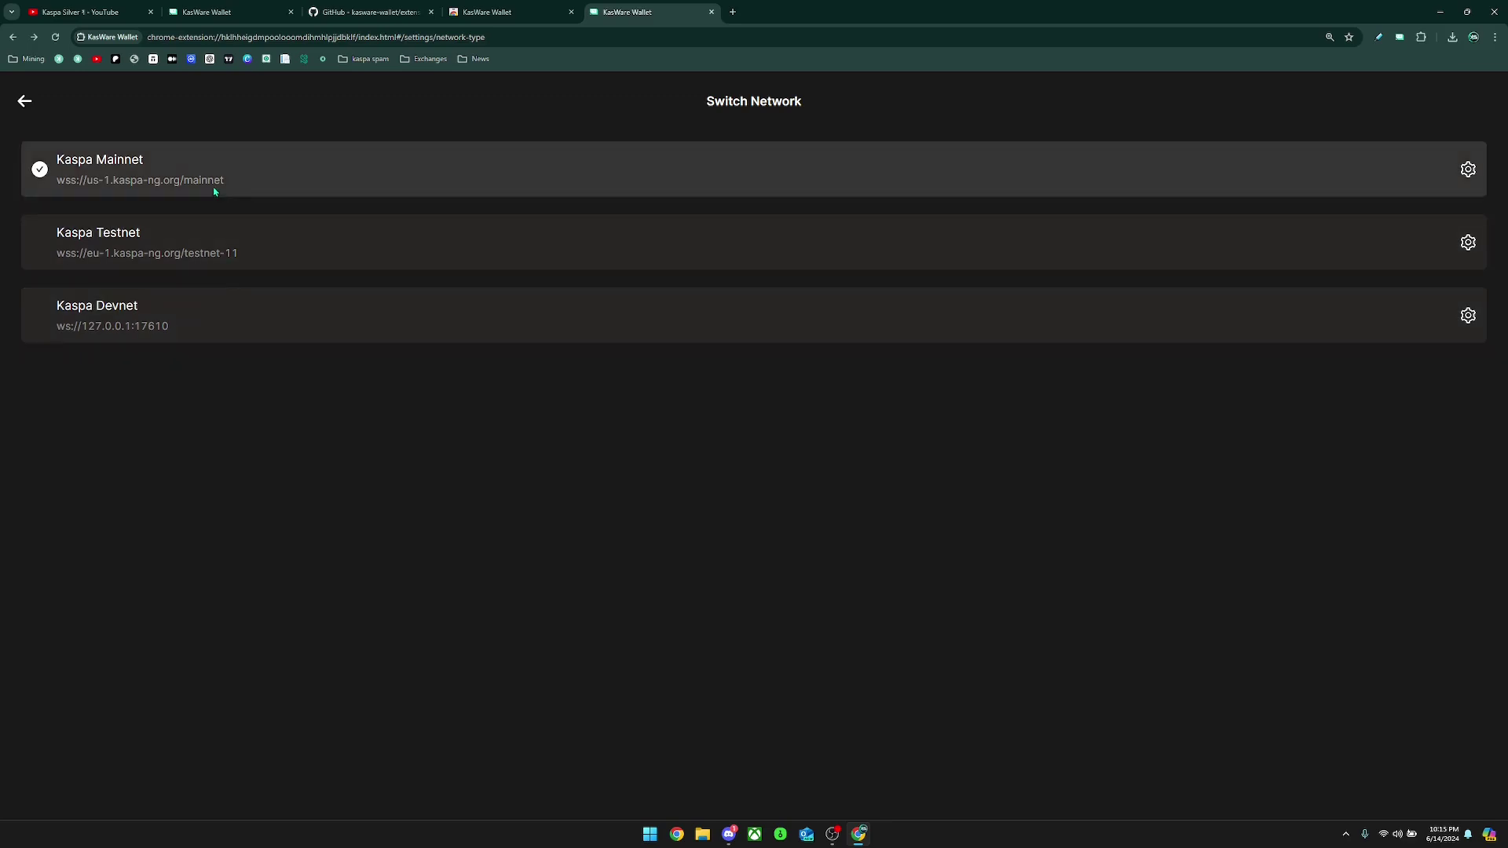
- Back in Settings, check the Language choices and keep English
left_click(23, 104)
left_click(113, 361)
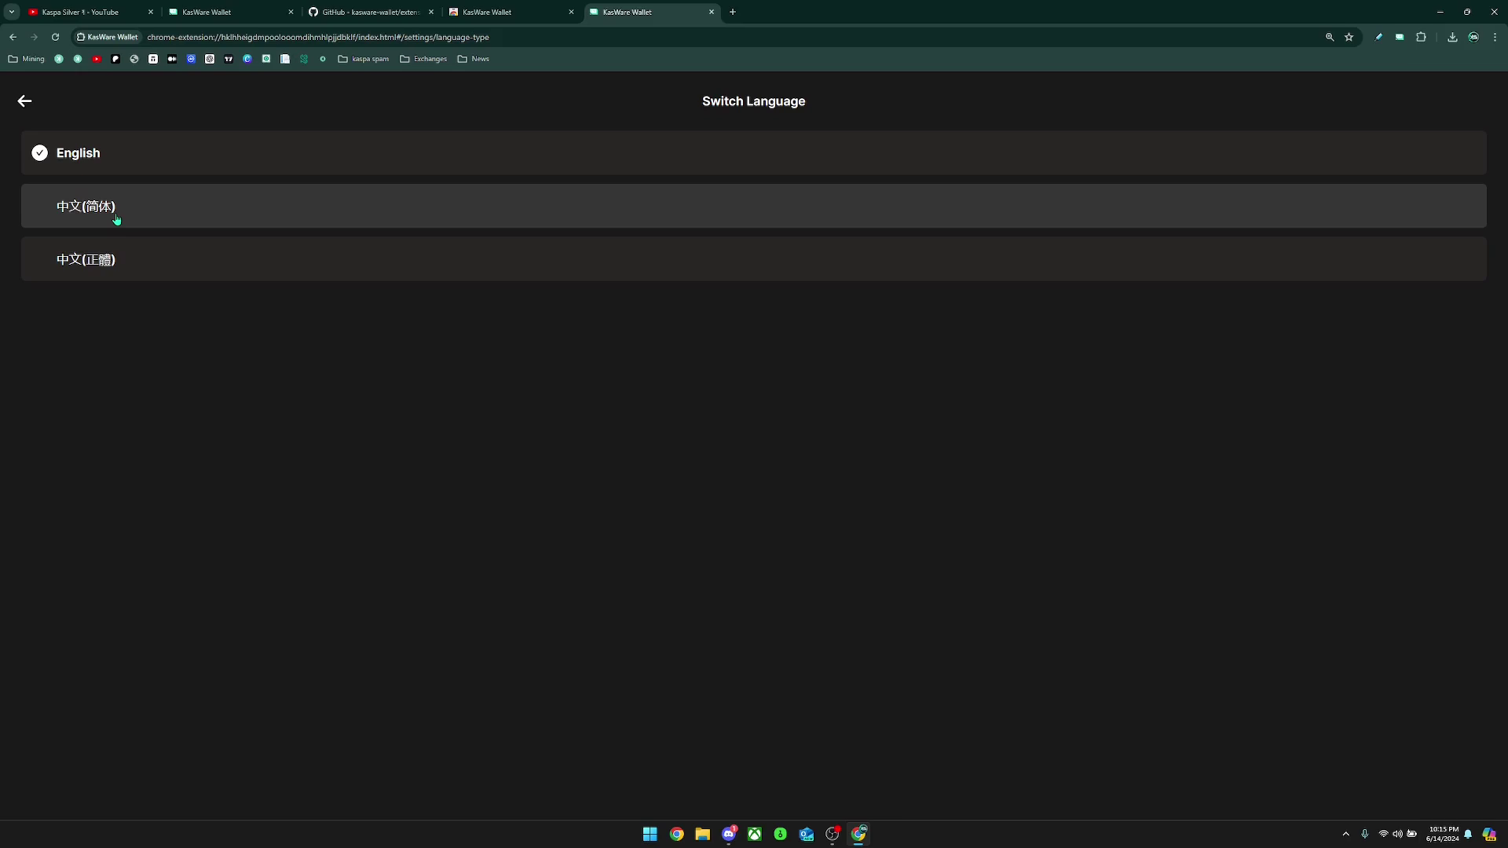
left_click(25, 101)
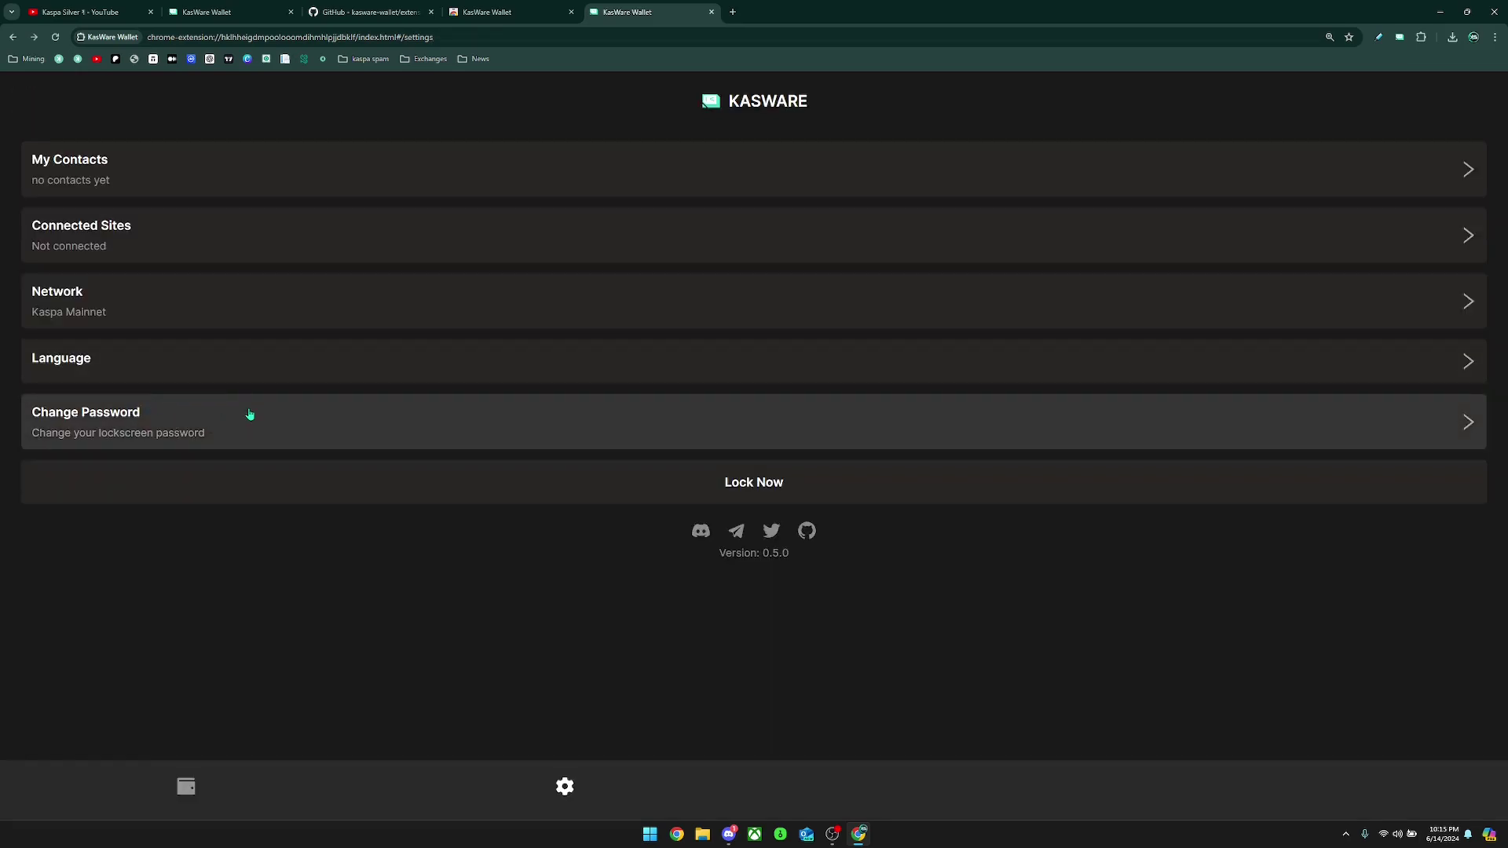
- Look over the Change Password form several times without changing the password
left_click(147, 405)
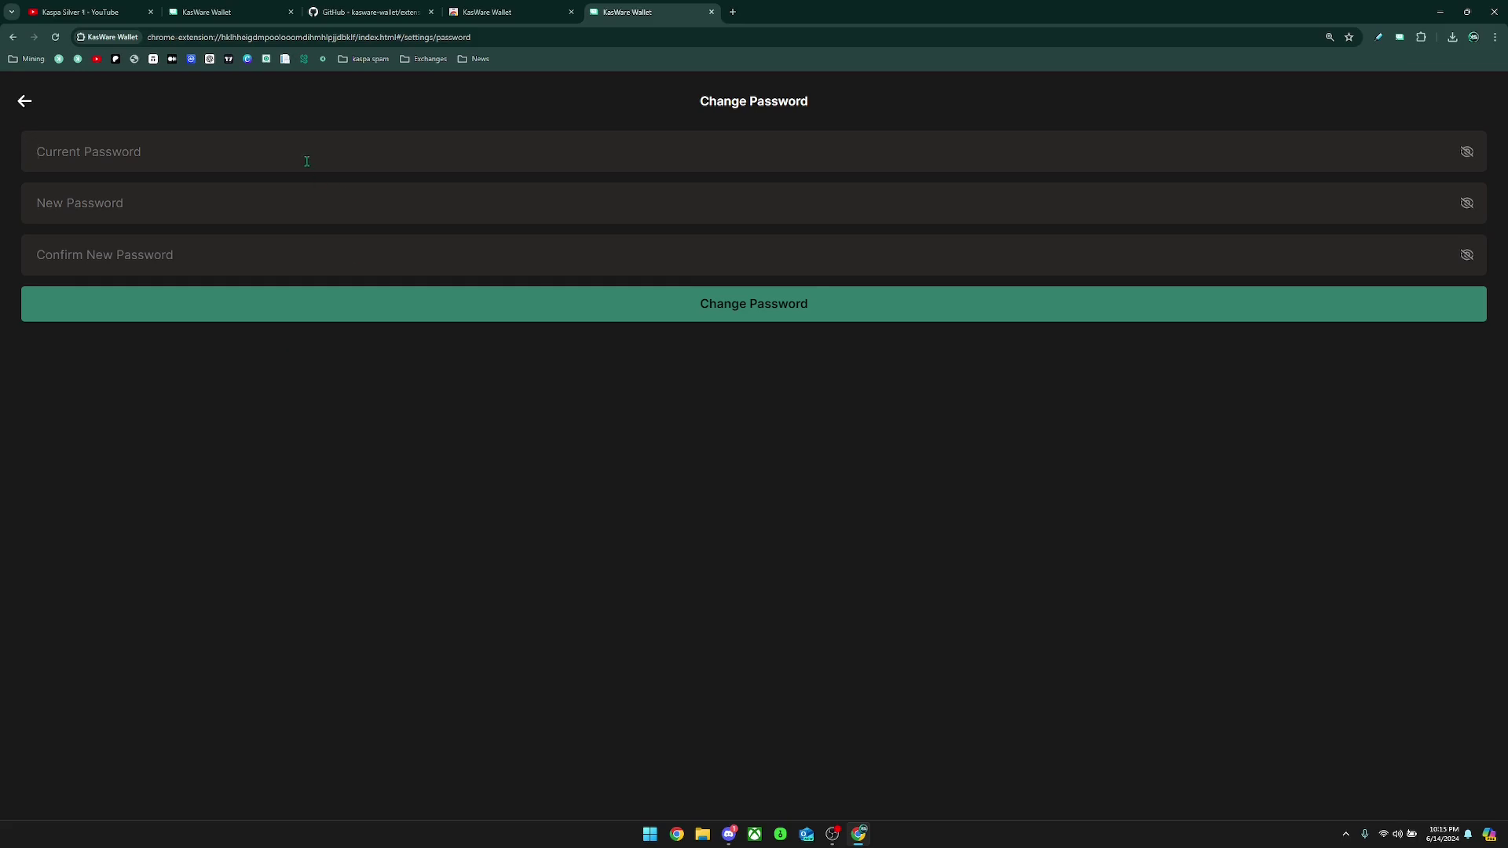
left_click(24, 100)
left_click(249, 406)
left_click(24, 101)
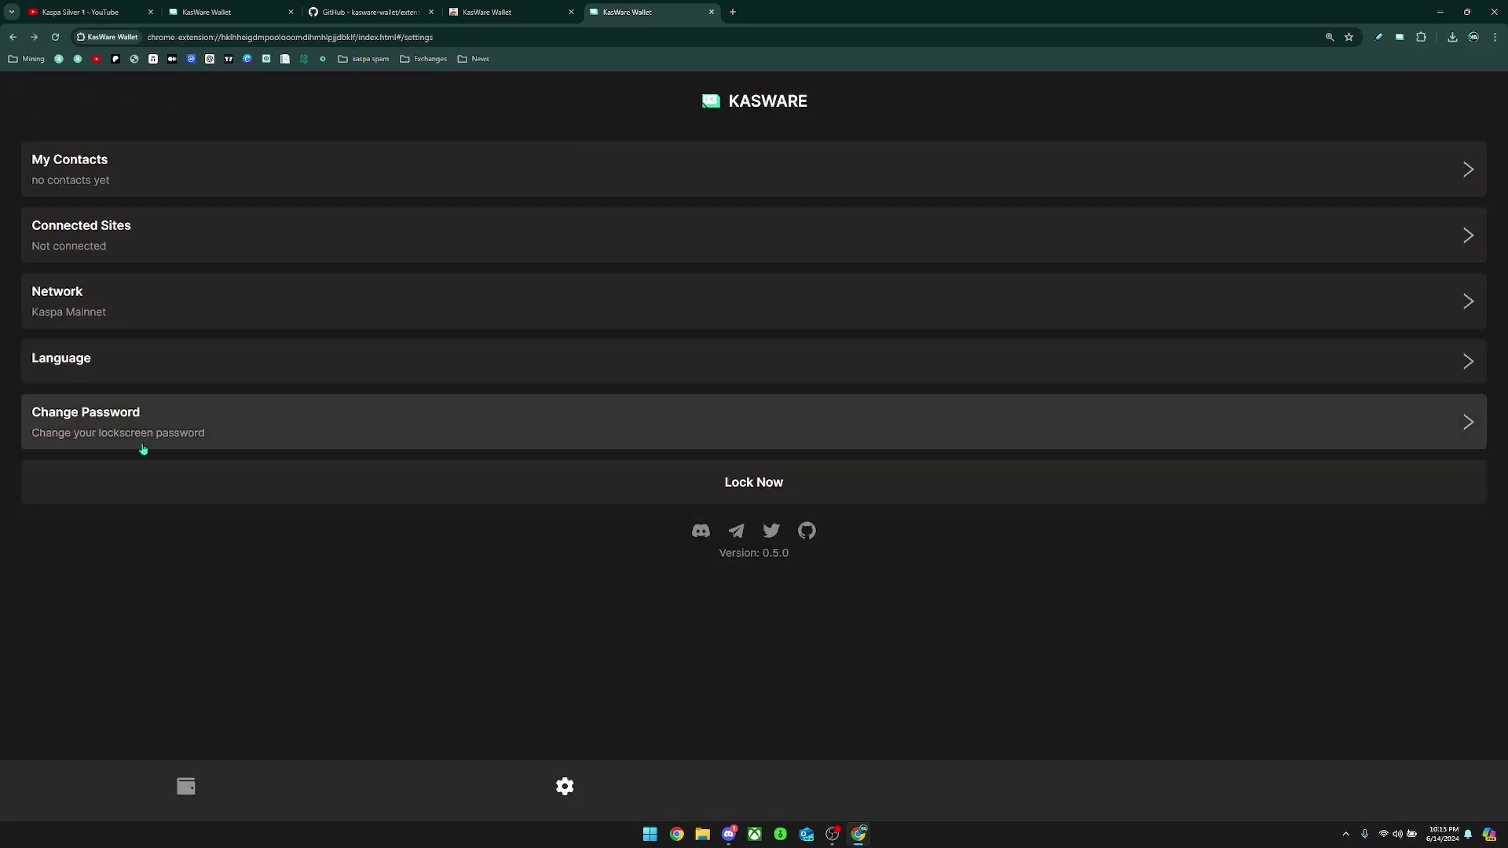
left_click(161, 437)
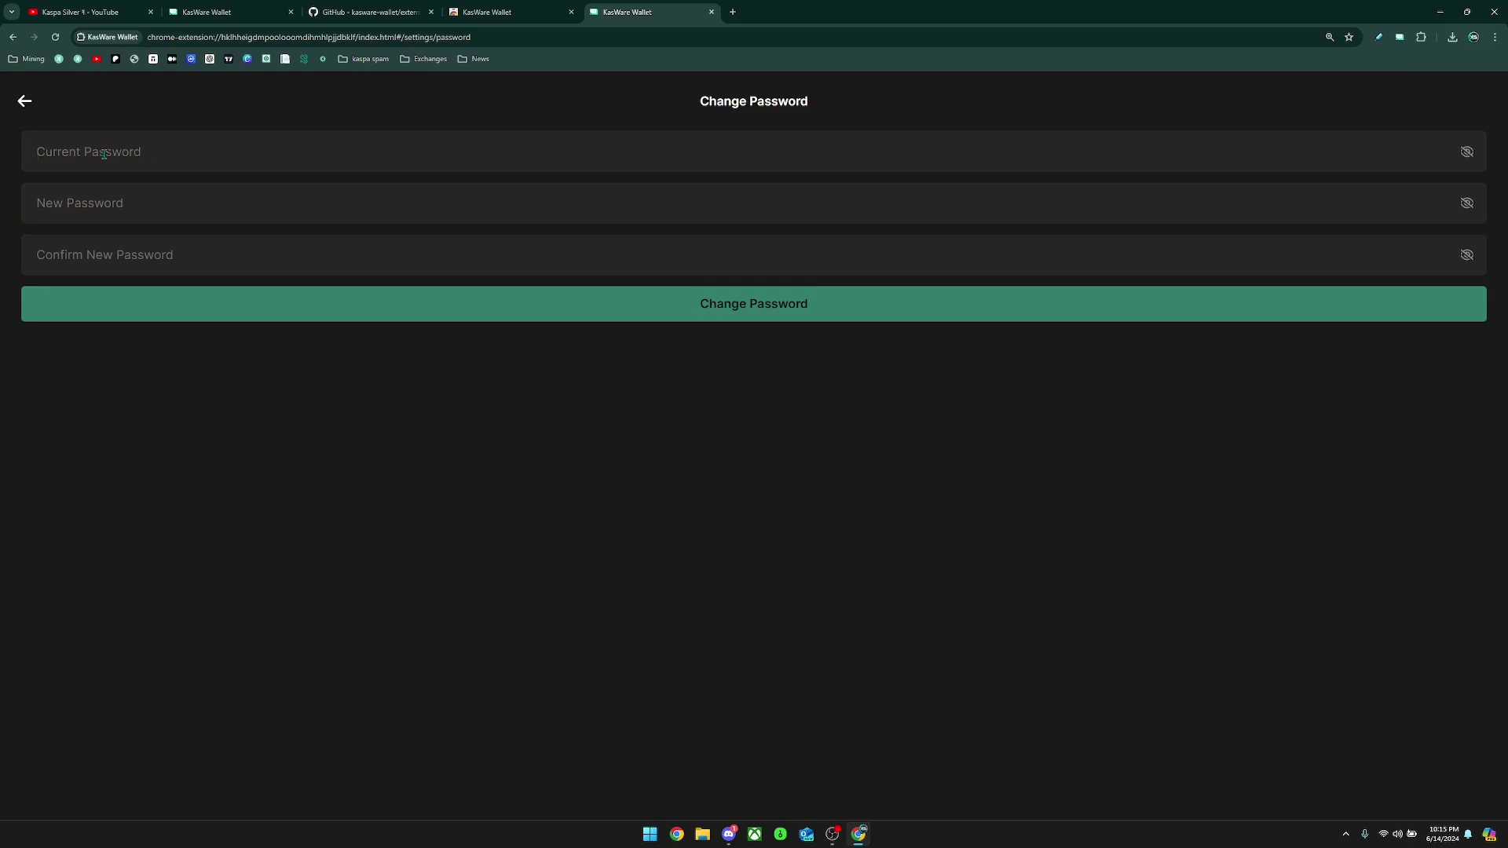
left_click(24, 101)
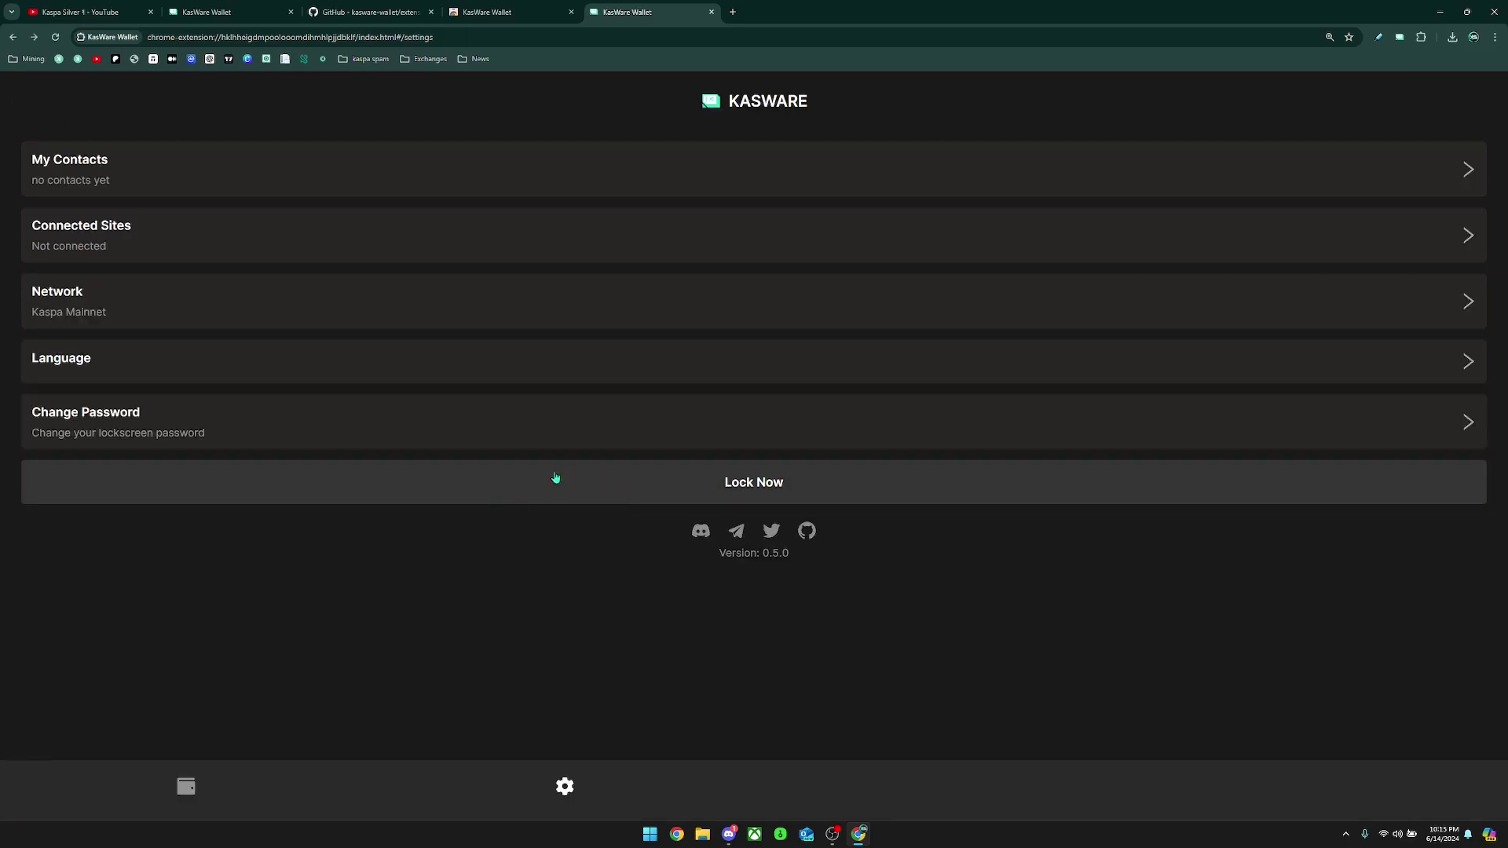
- Lock the wallet with Lock Now, then unlock it with the password to reach Account 1
left_click(599, 495)
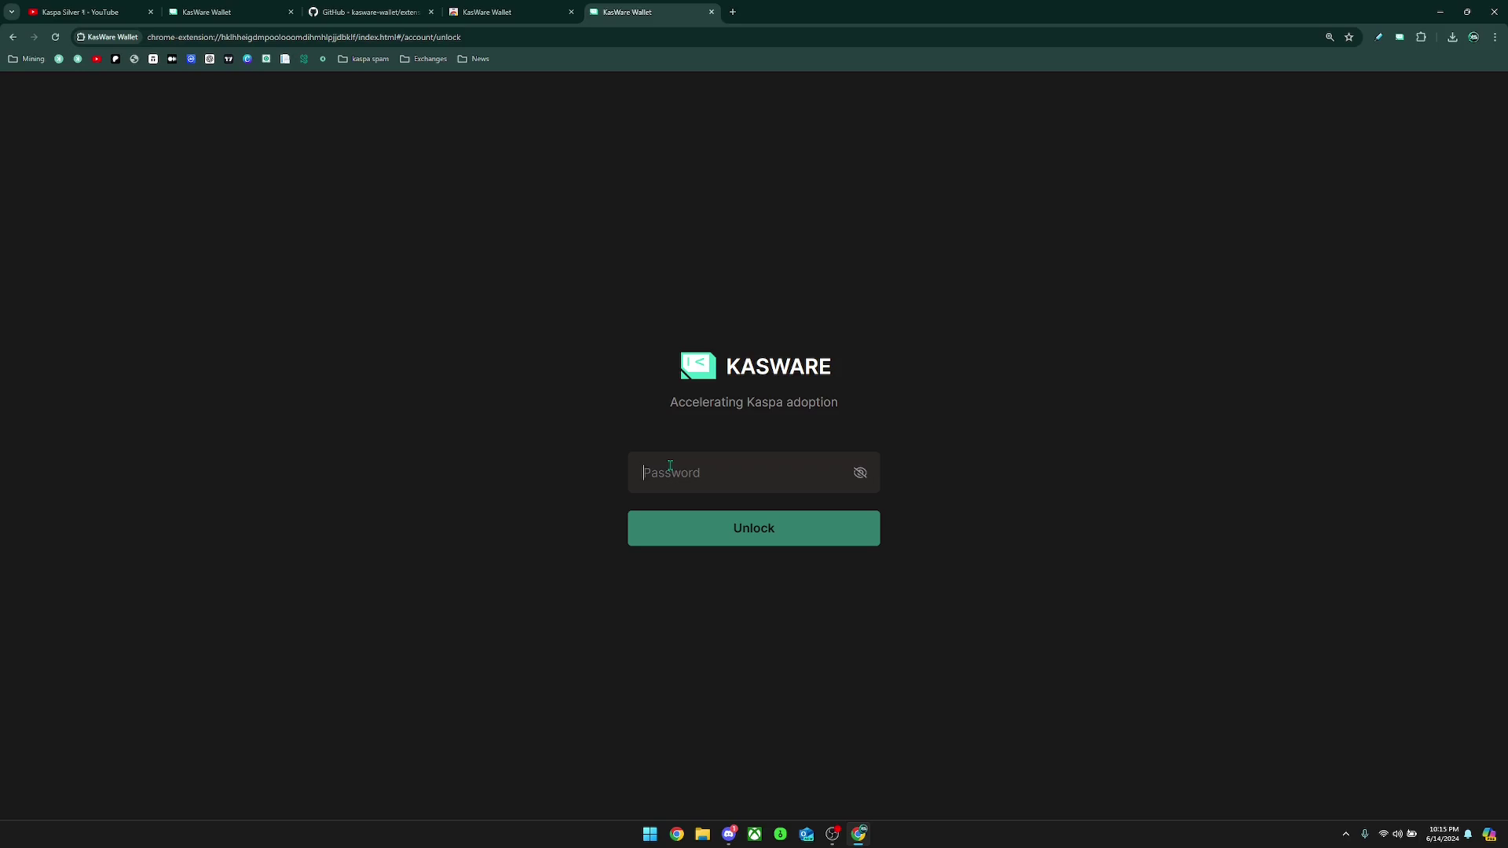
type("••••••")
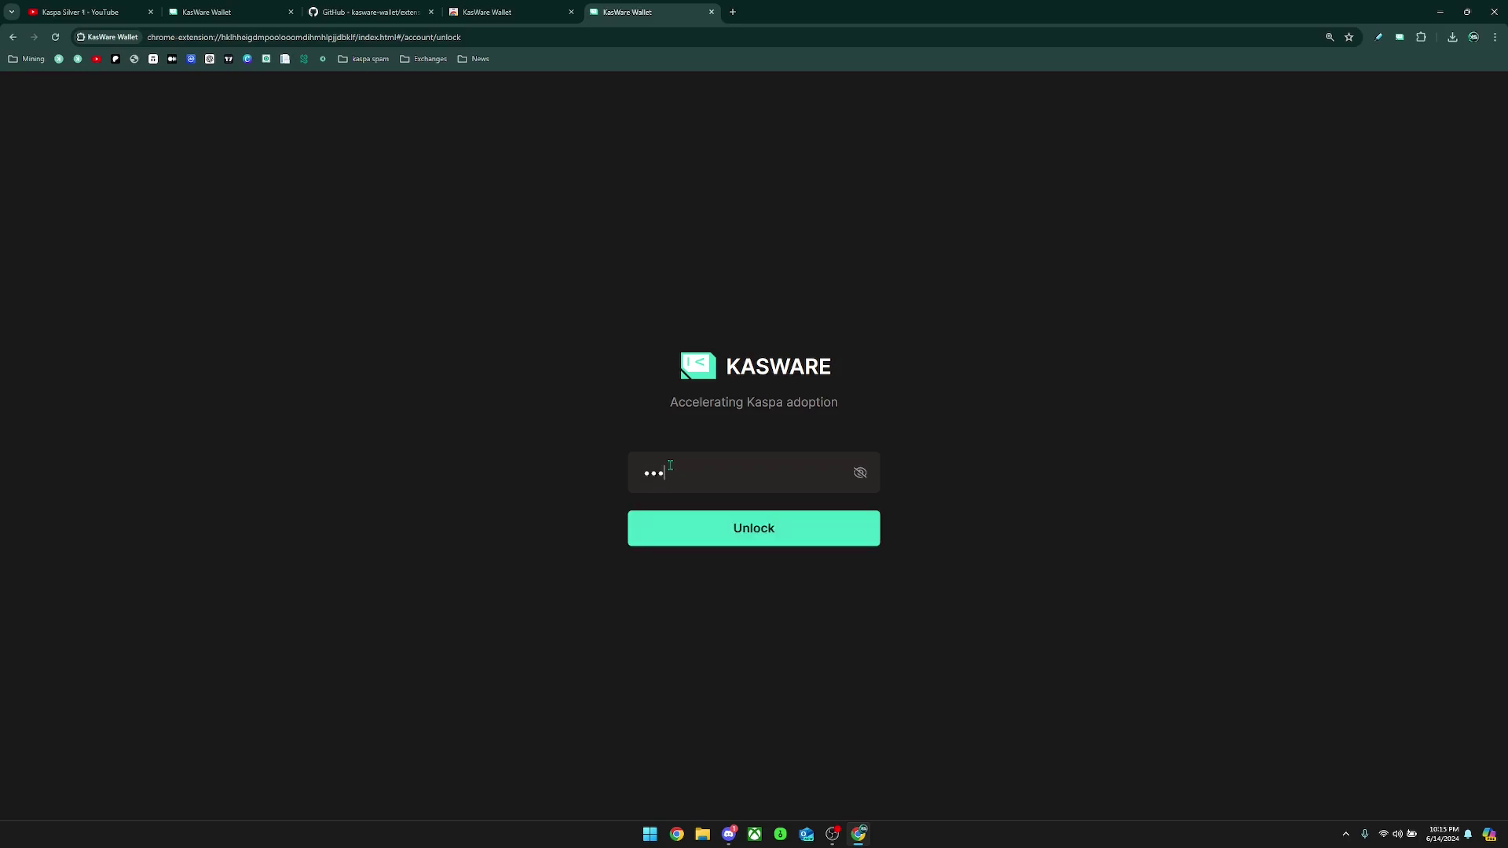
key("Return")
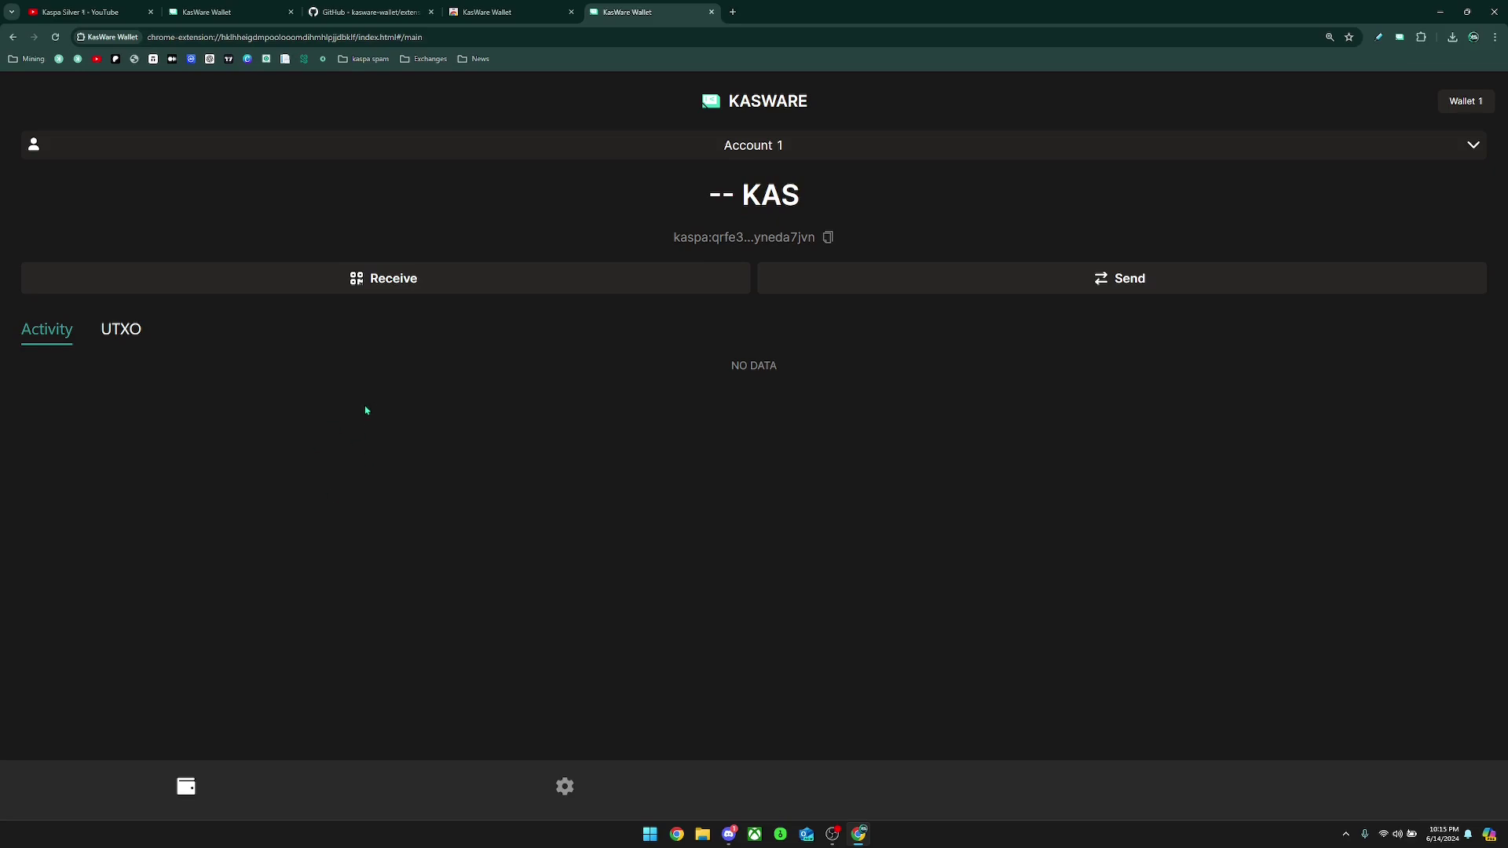
left_click(1464, 105)
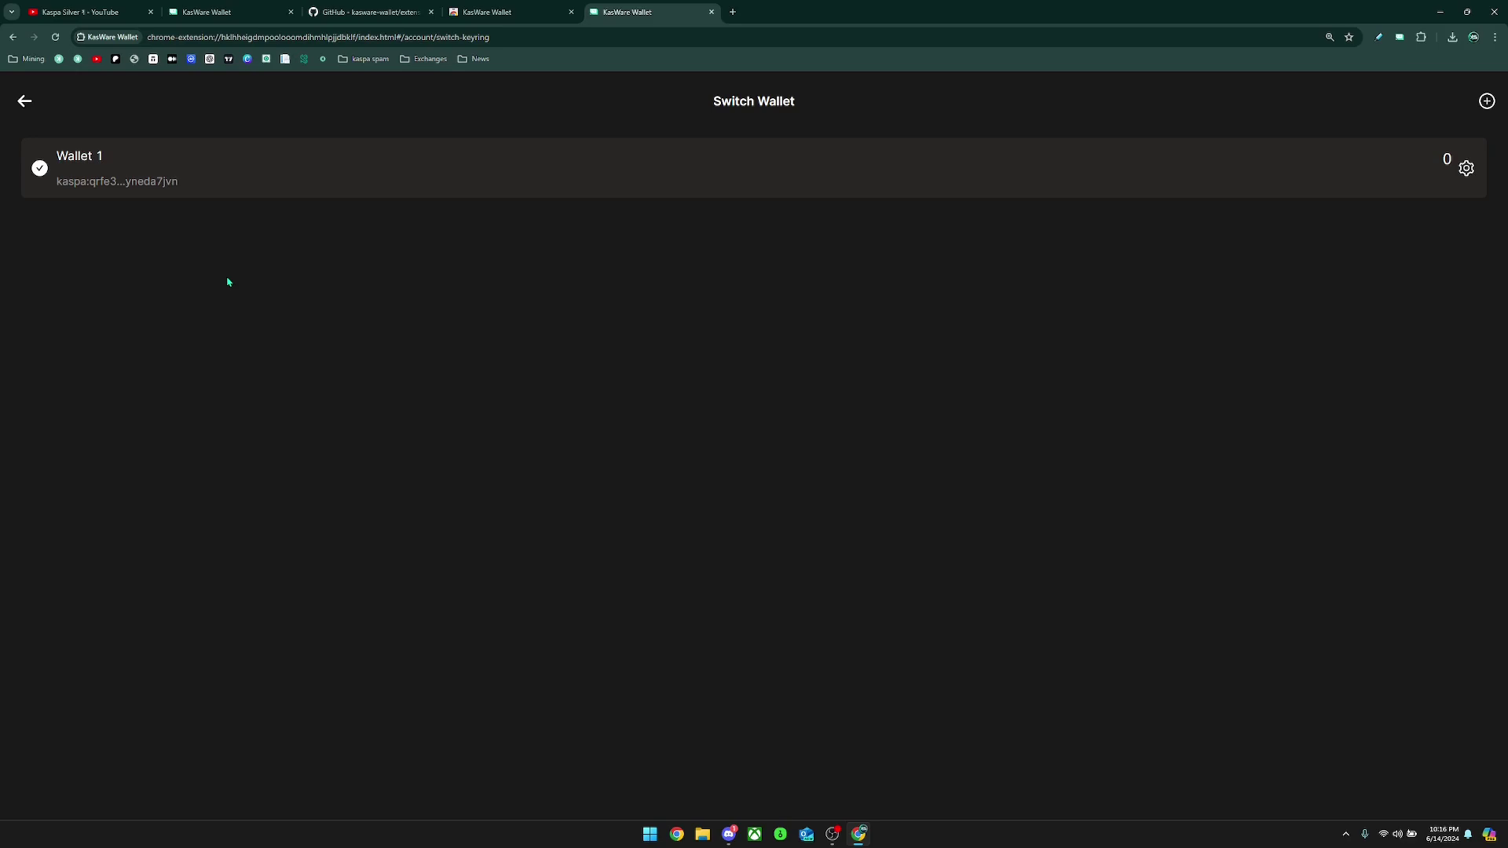
left_click(1488, 102)
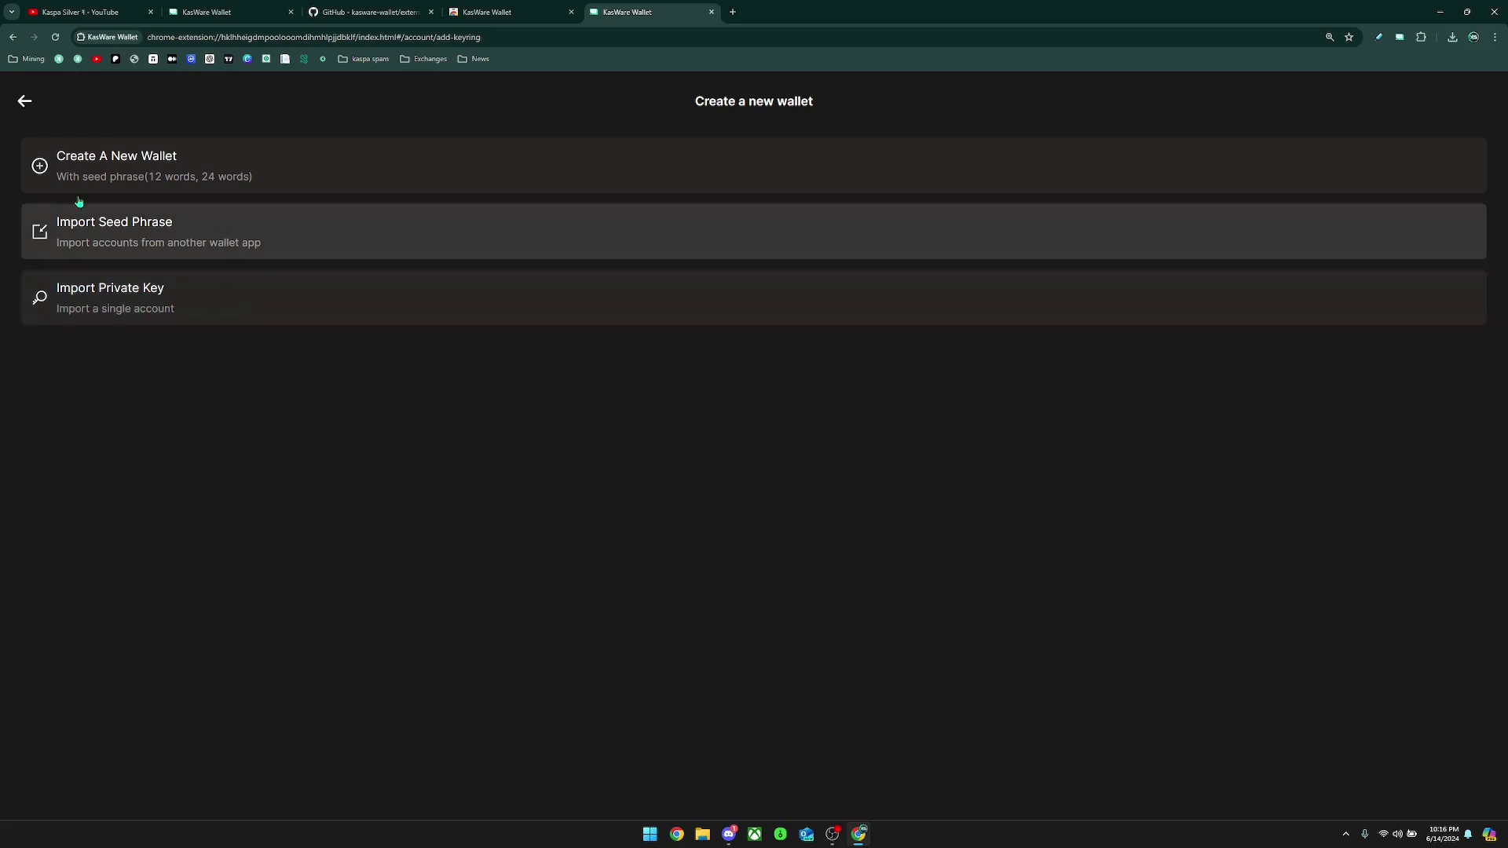
left_click(24, 100)
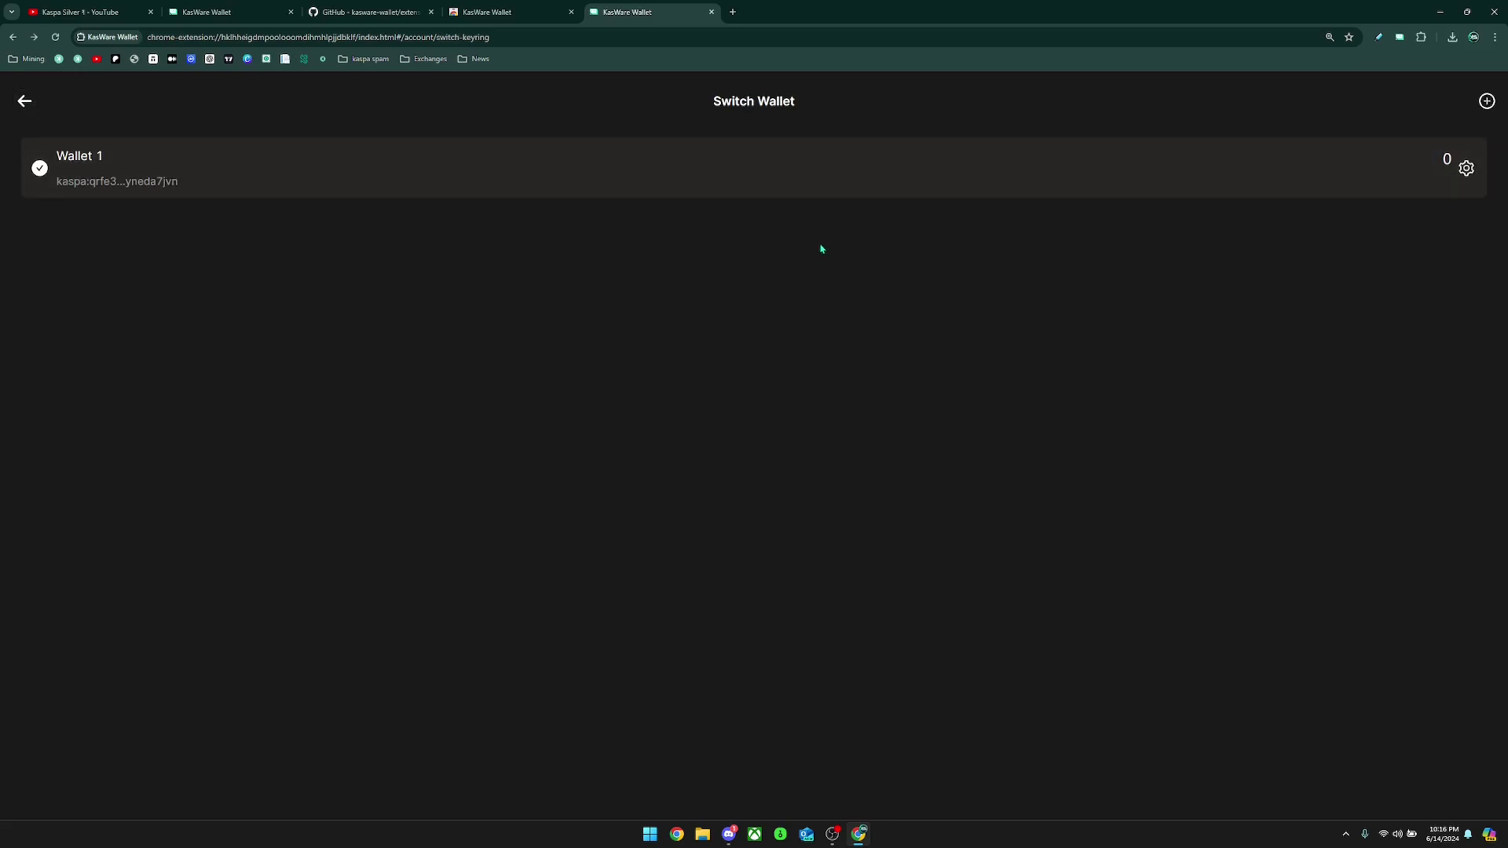
left_click(1467, 170)
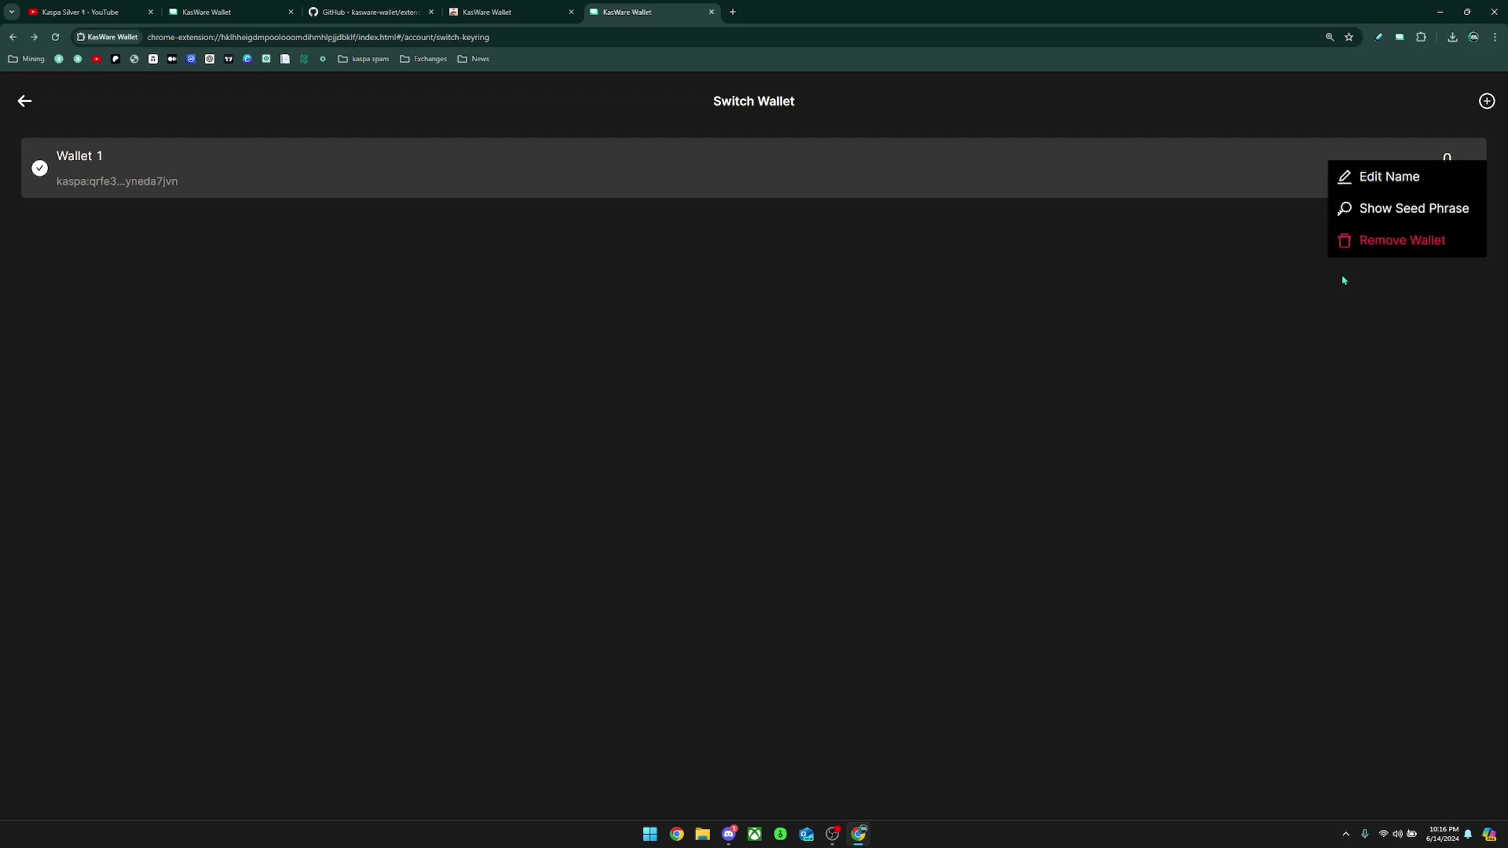
left_click(1383, 210)
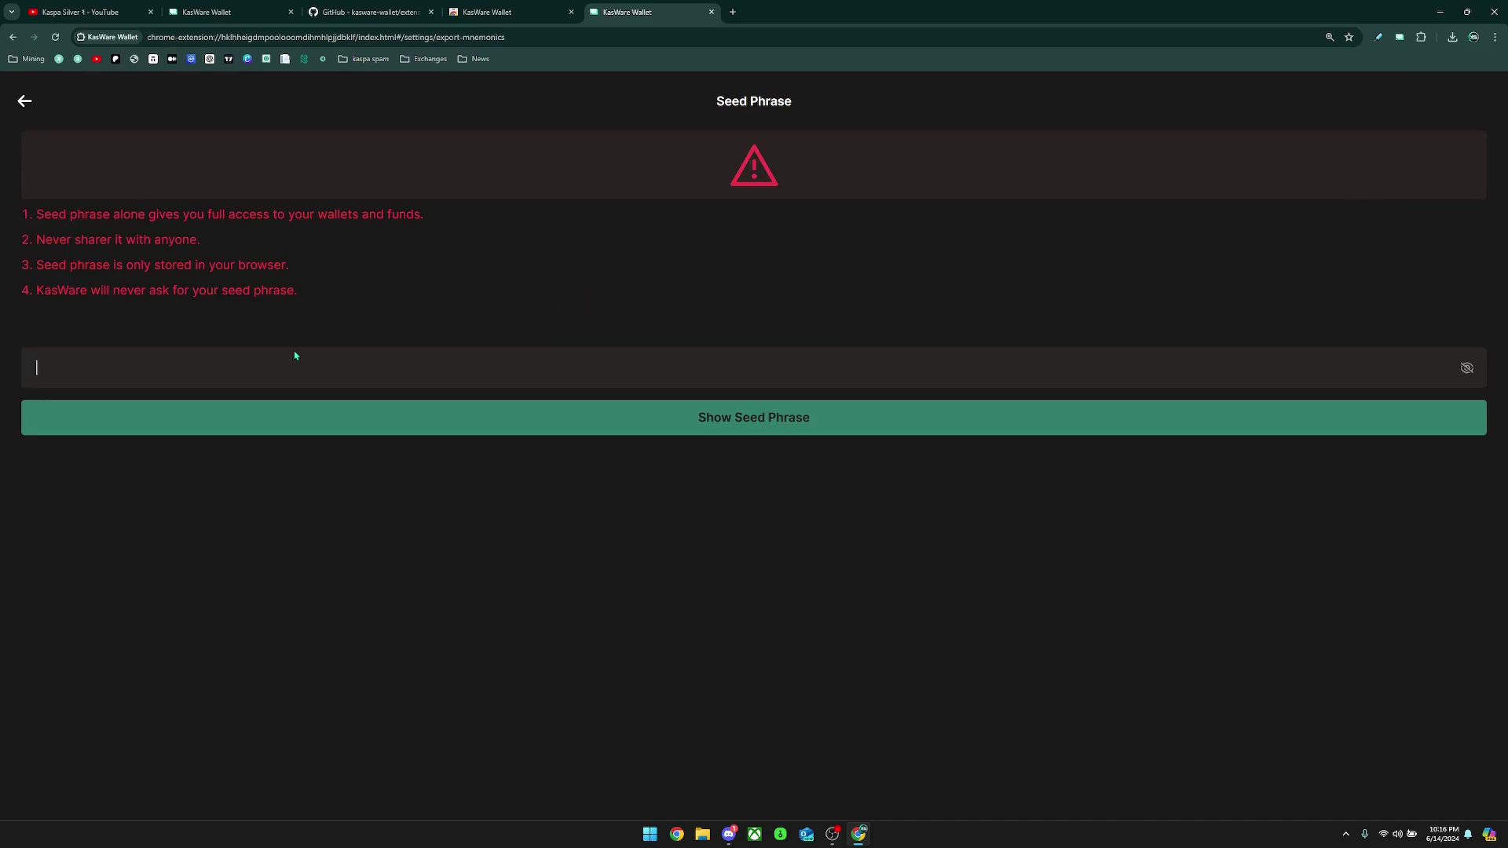
type("••••••")
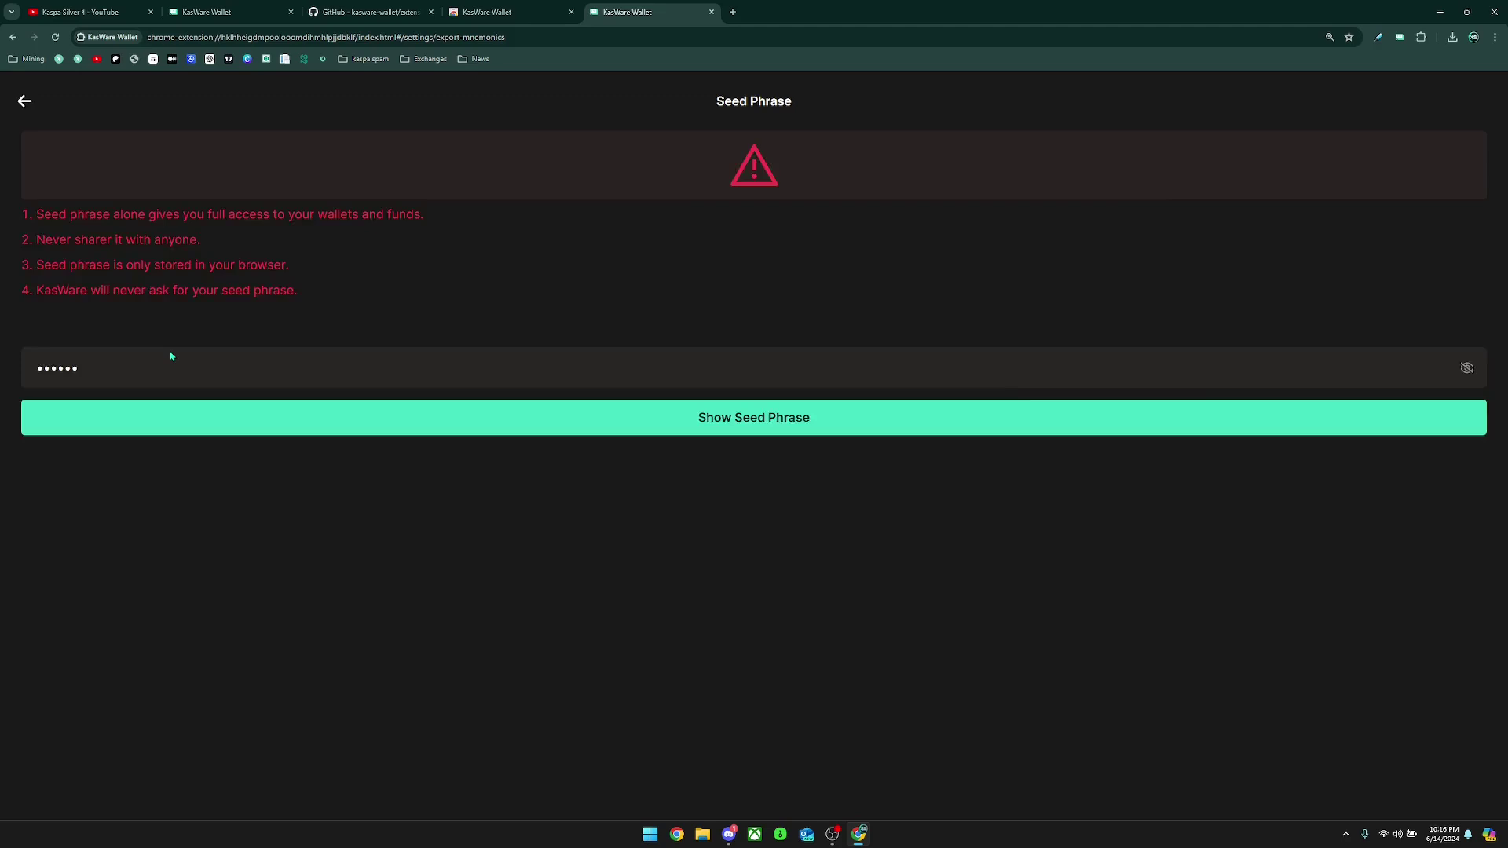
key("Return")
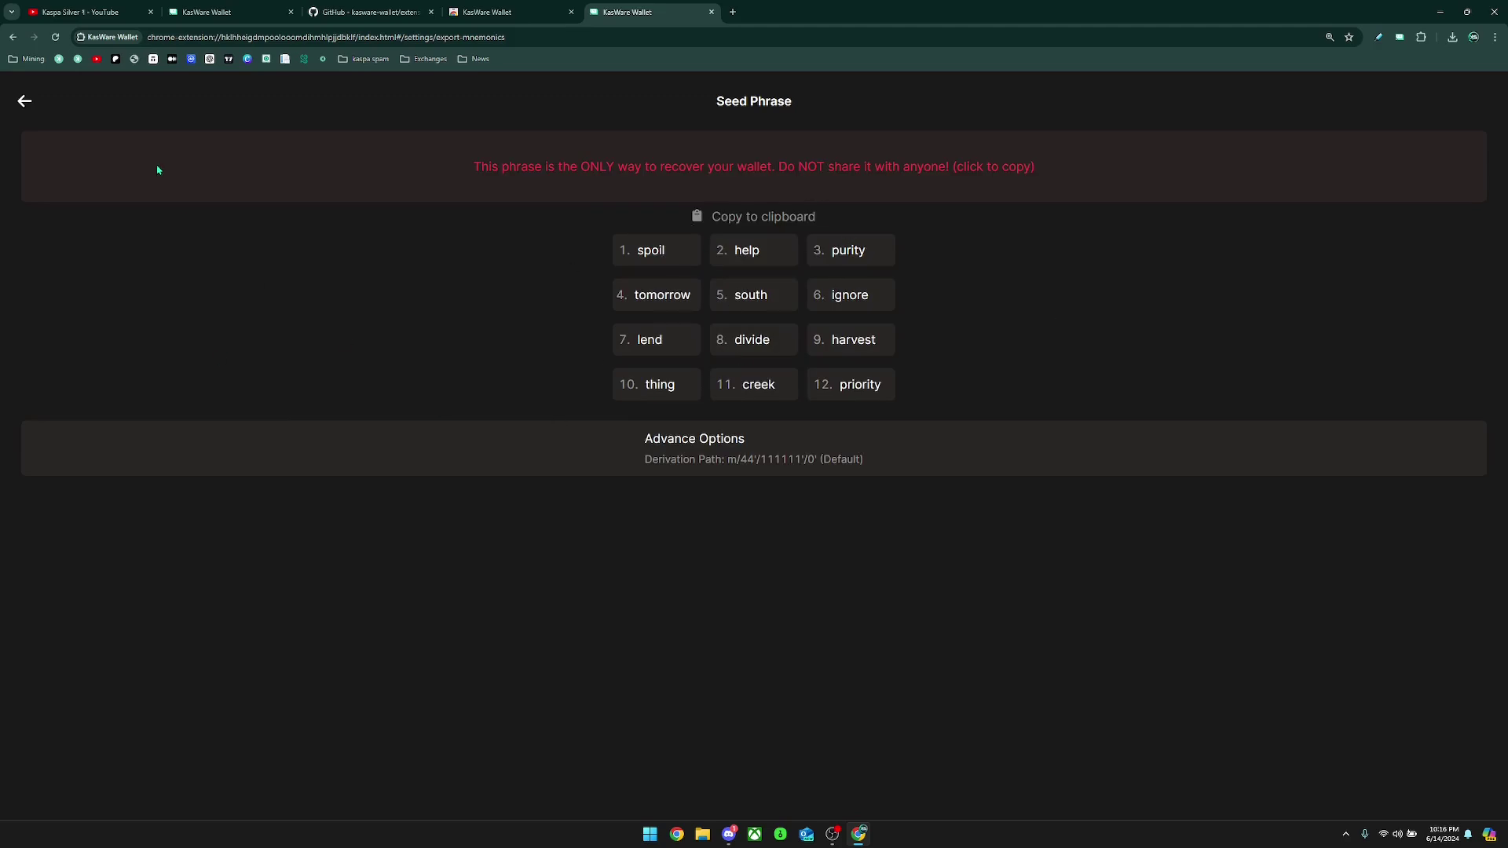
left_click(24, 101)
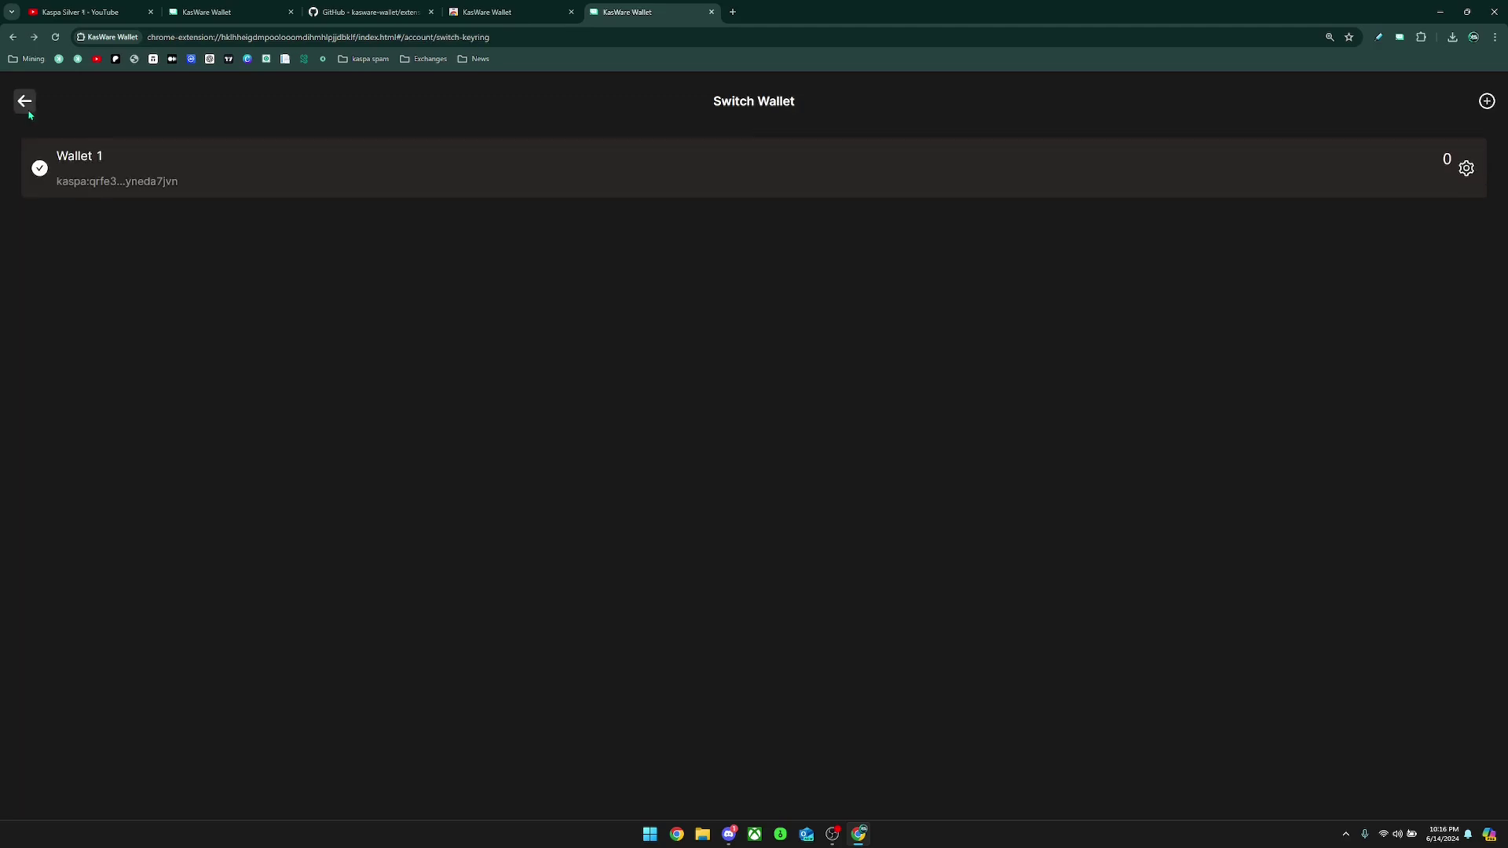
left_click(1467, 168)
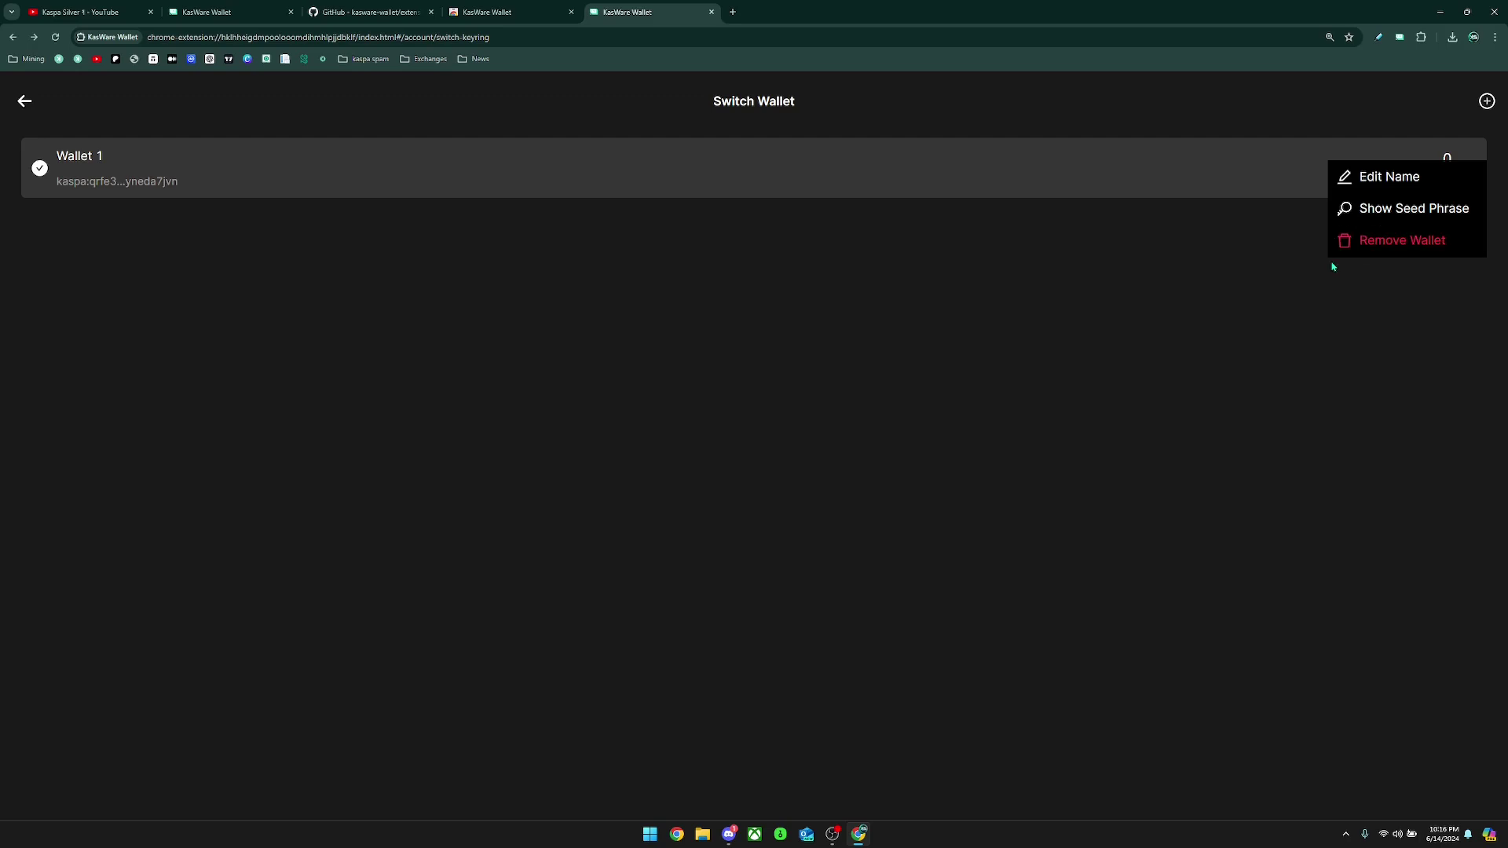
left_click(24, 101)
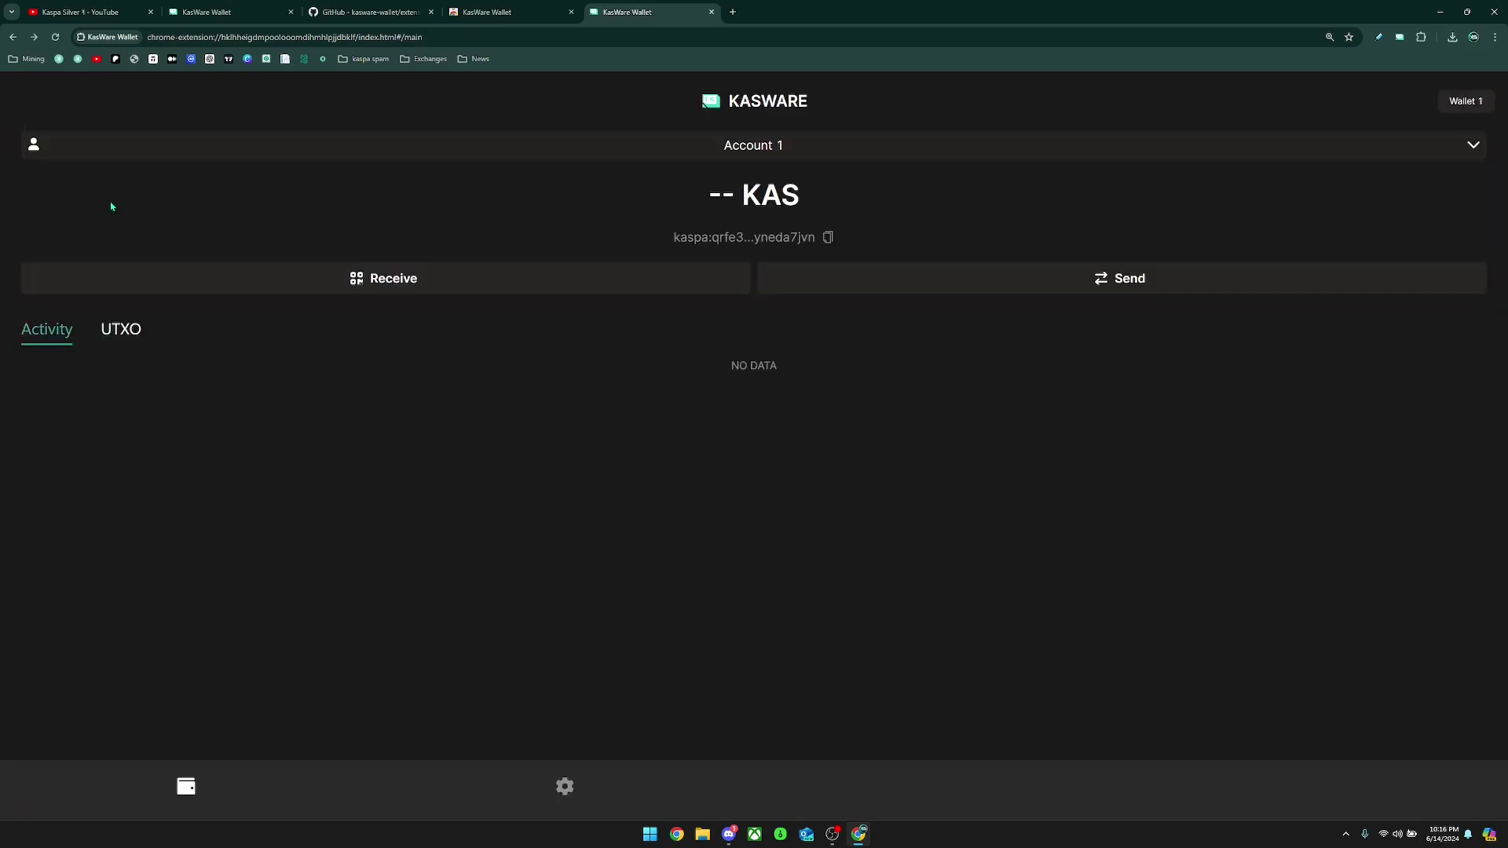
- Create a new account named 'new' from the account list
mouse_move(976, 183)
left_click(1417, 157)
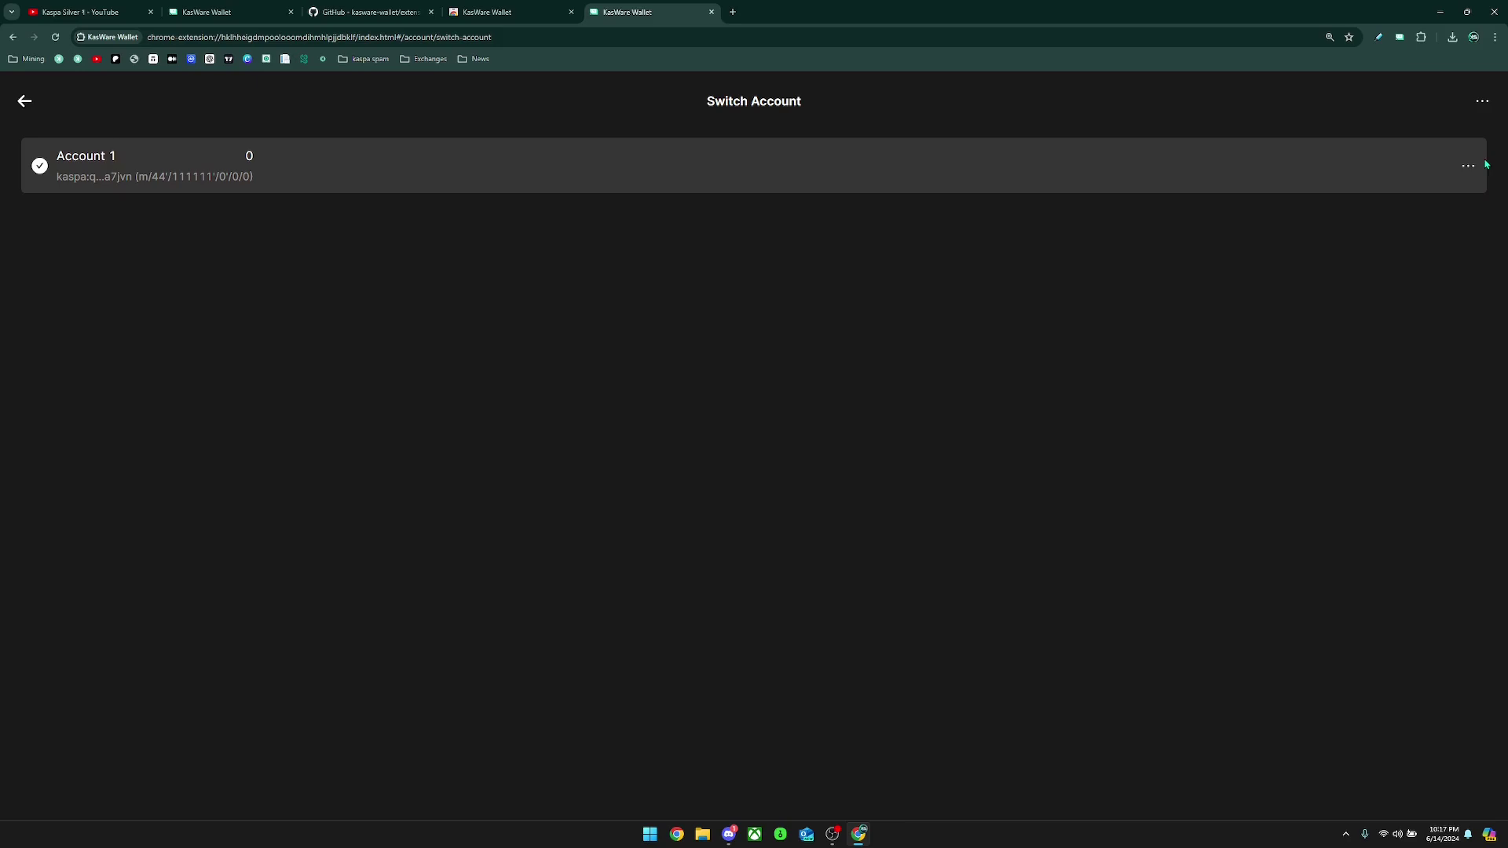
left_click(1481, 102)
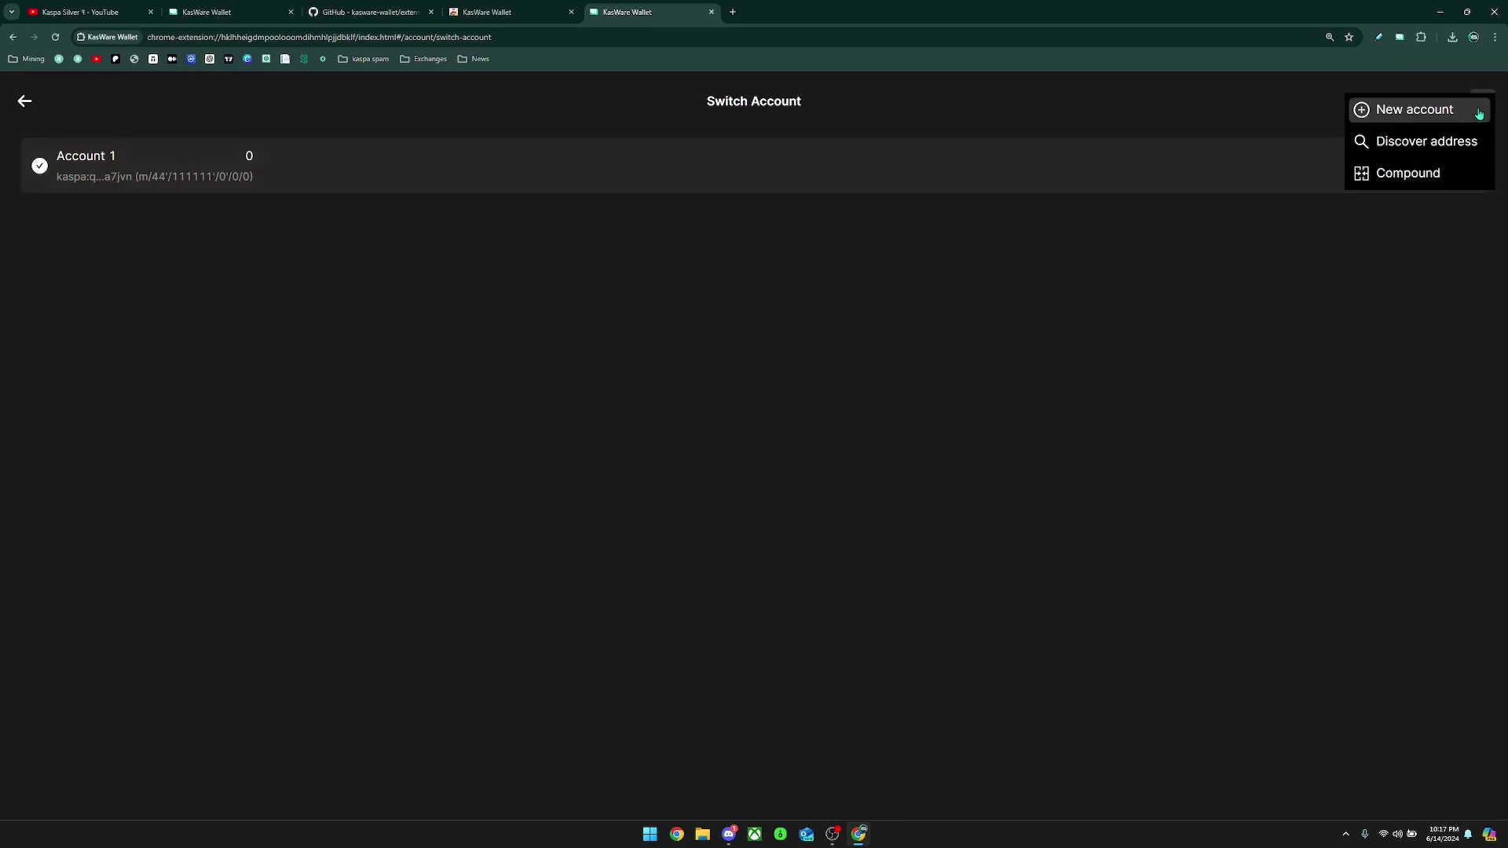
left_click(1405, 118)
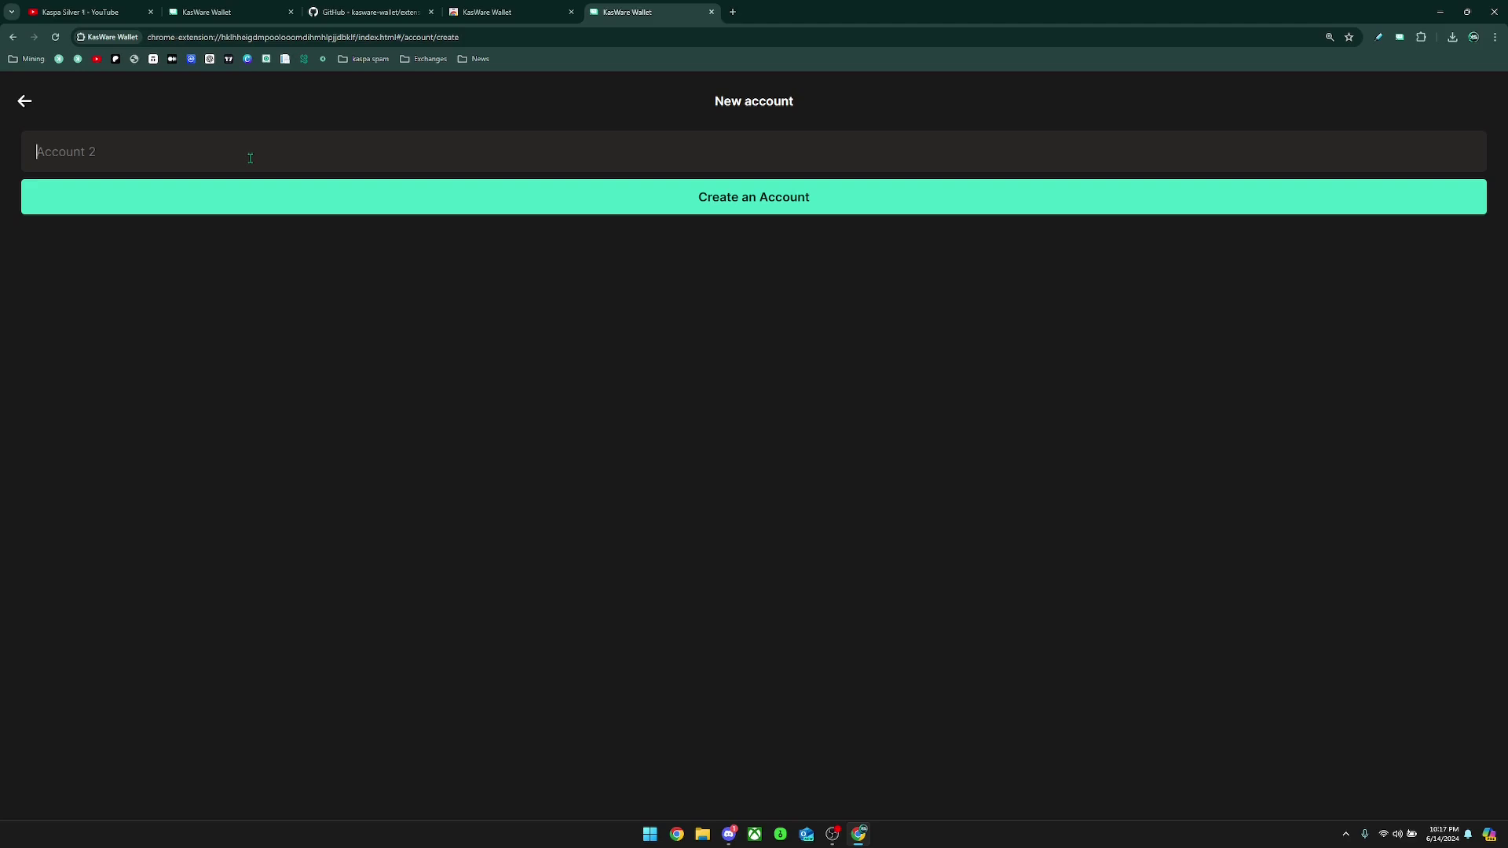
type("new")
left_click(759, 209)
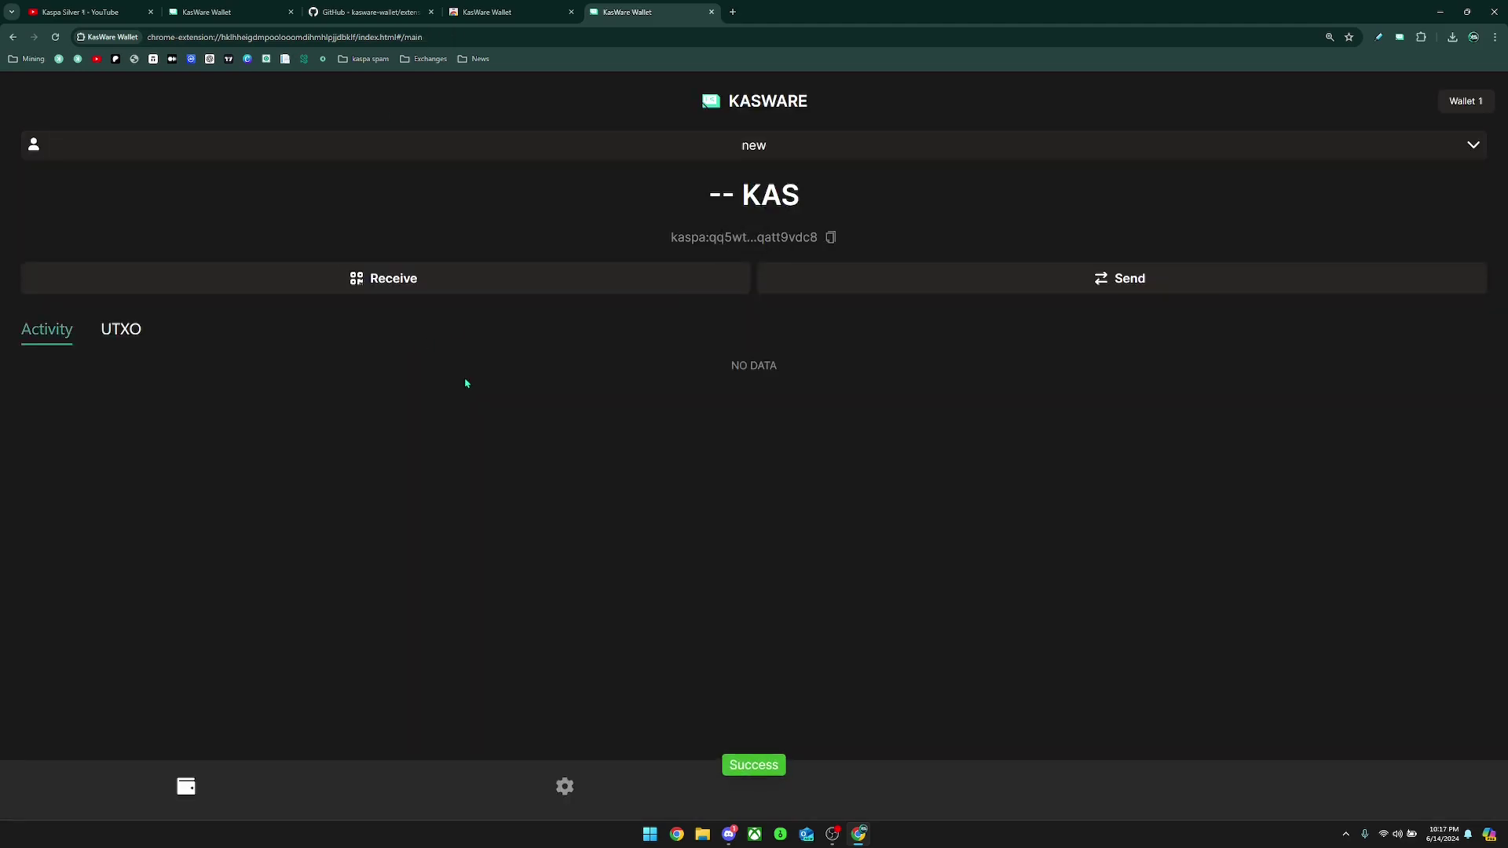
- Run Discover address from the account list, dismiss the no-balance notice, then choose Compound
left_click(925, 143)
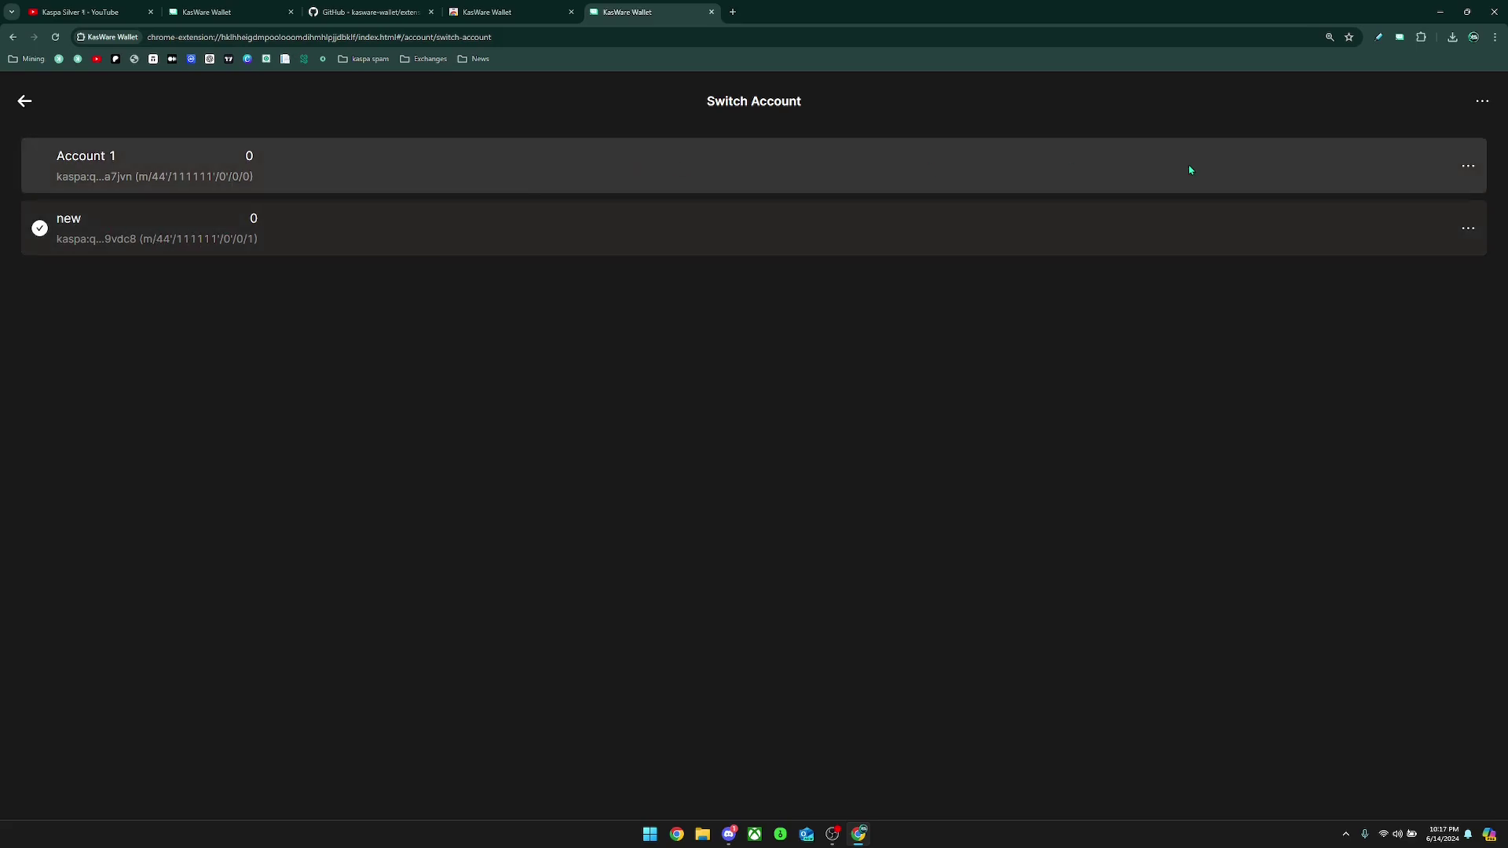
left_click(1483, 101)
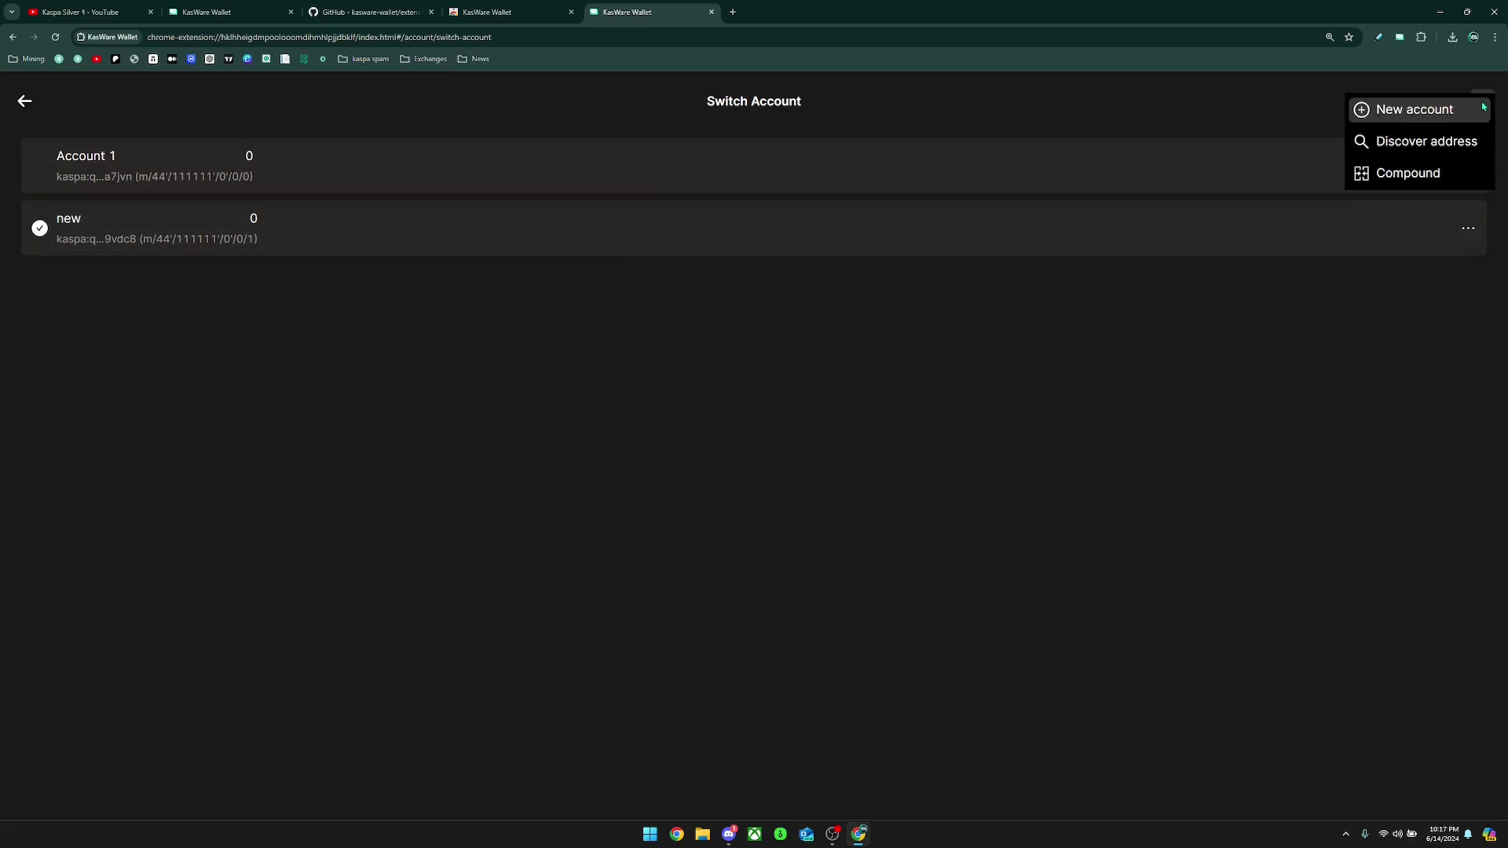
left_click(1408, 145)
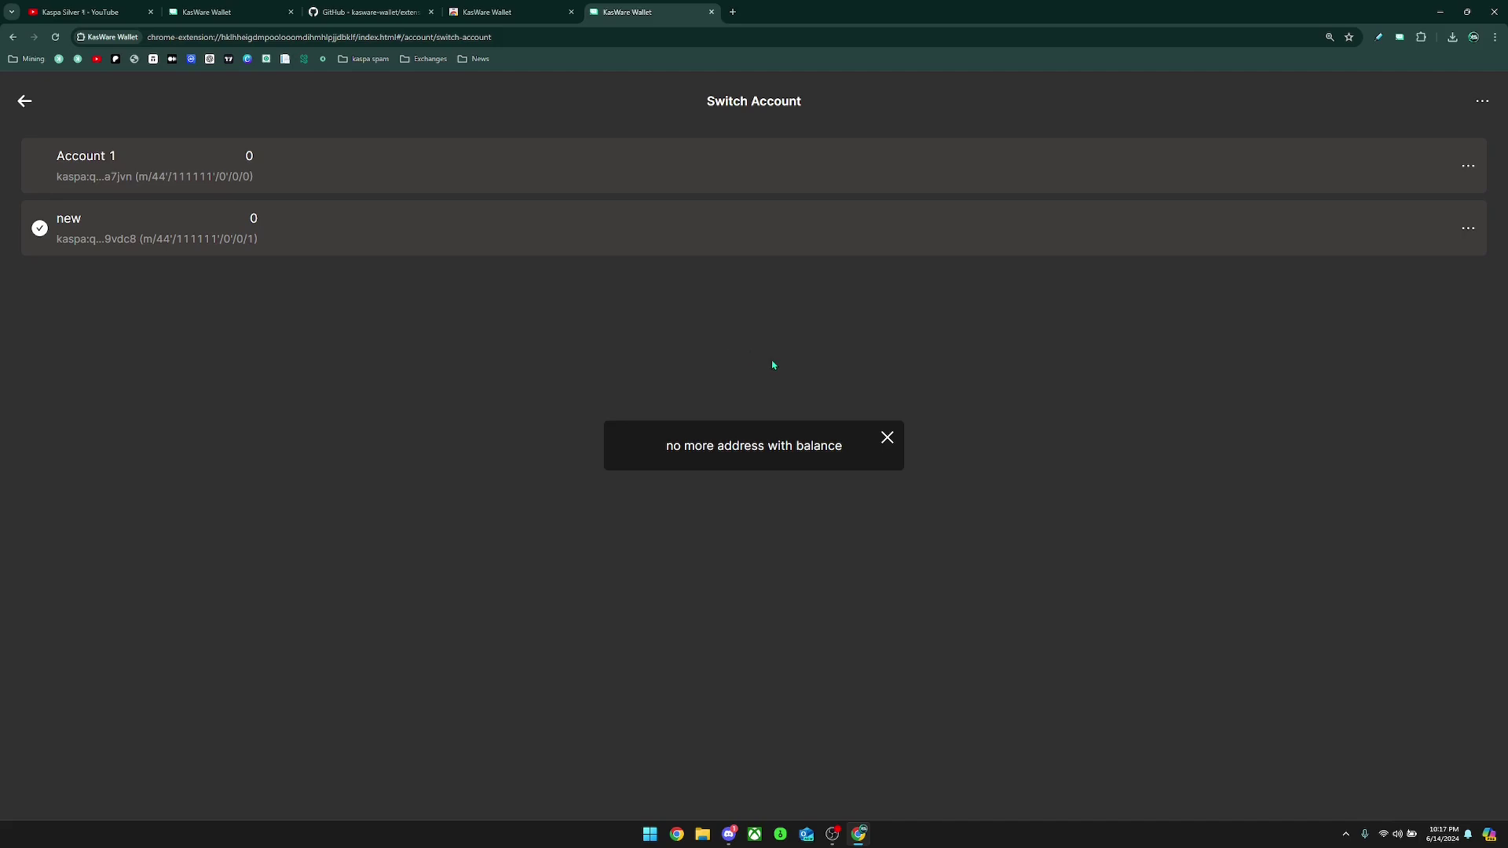
left_click(886, 437)
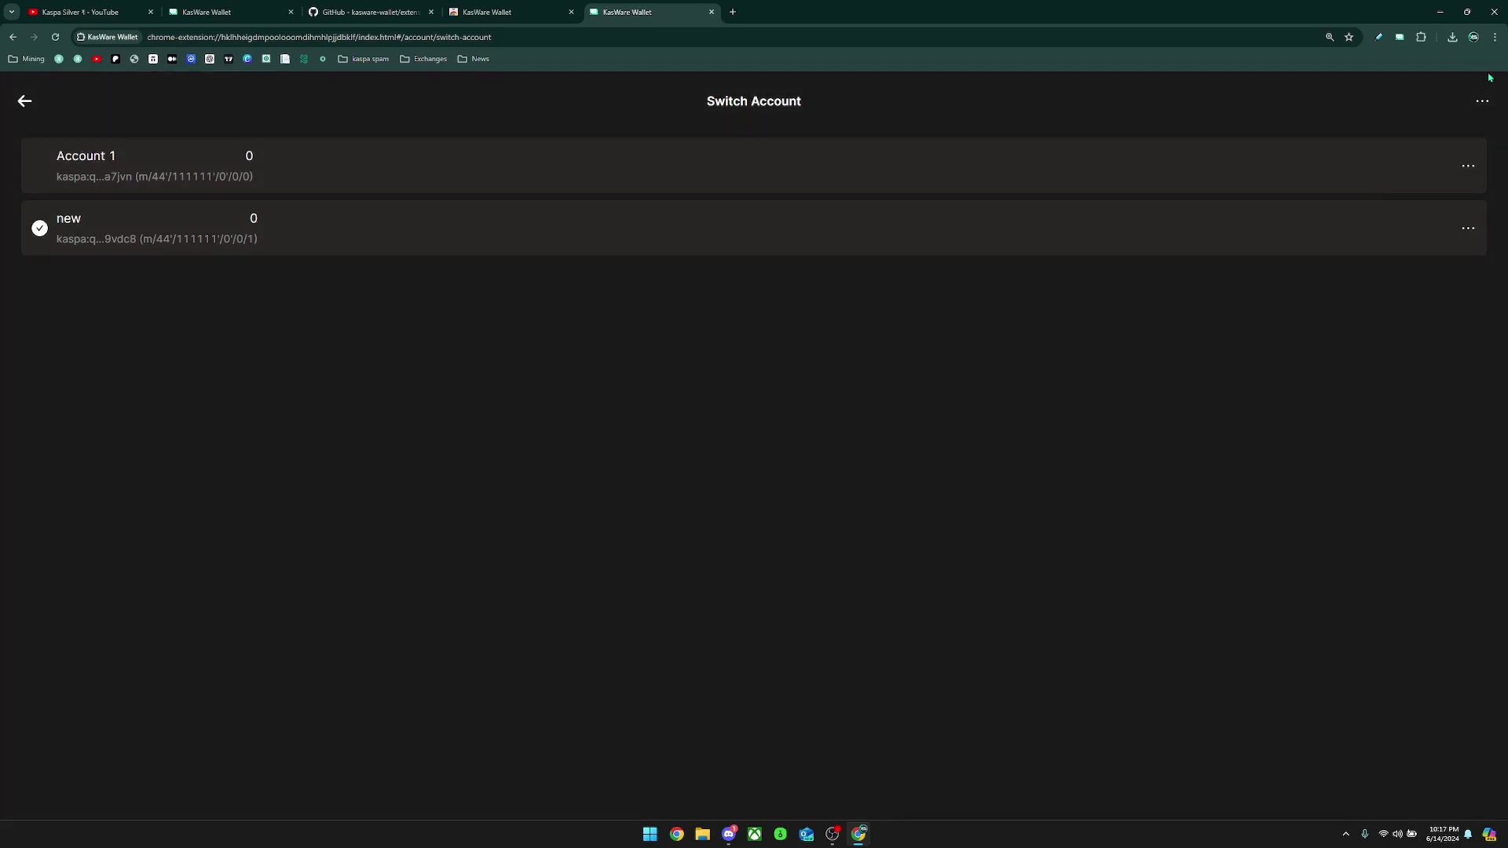
left_click(1482, 100)
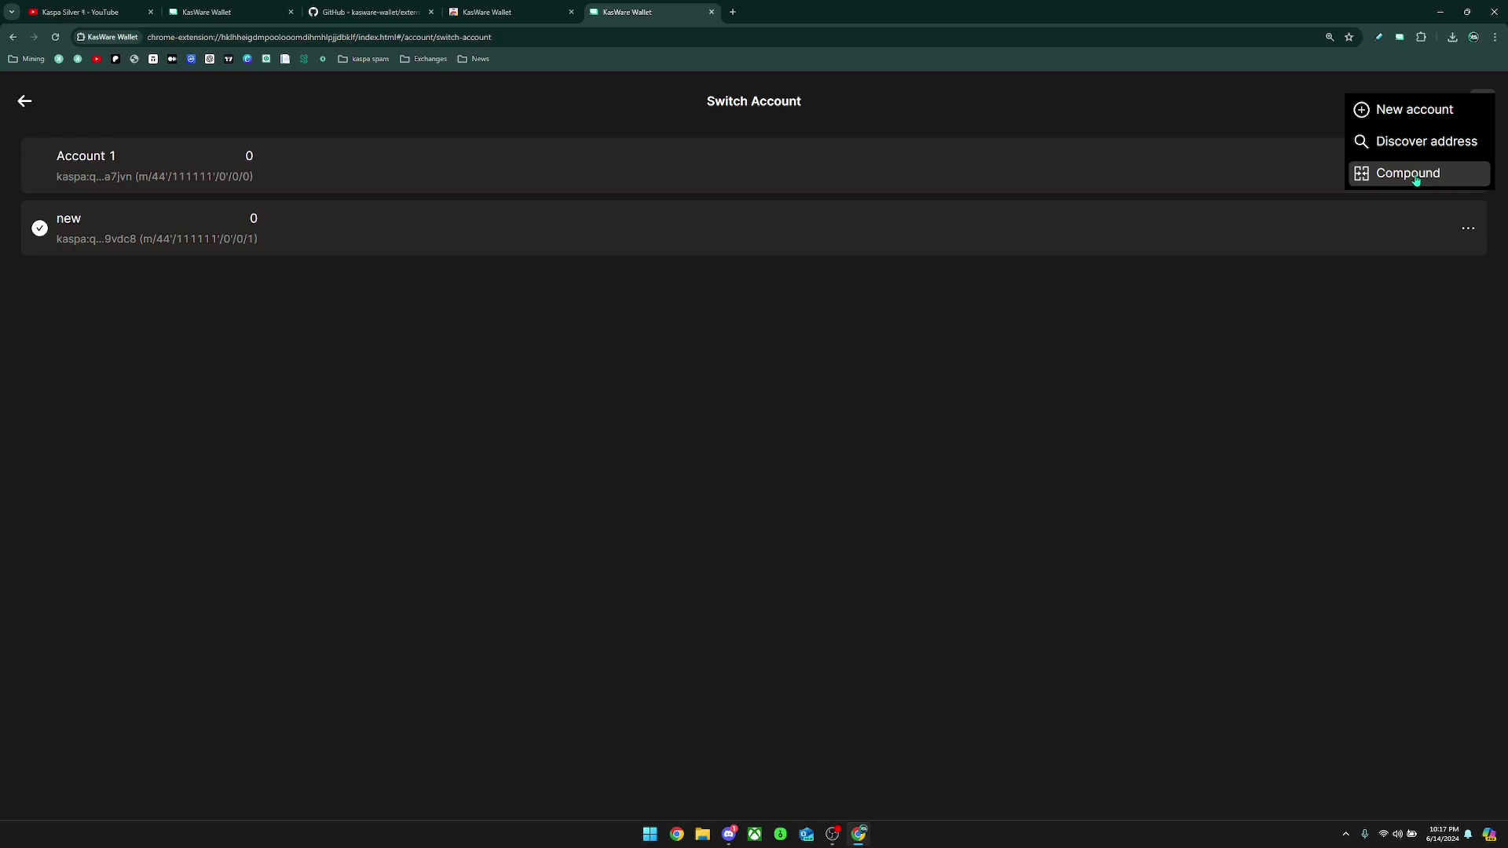
left_click(1411, 174)
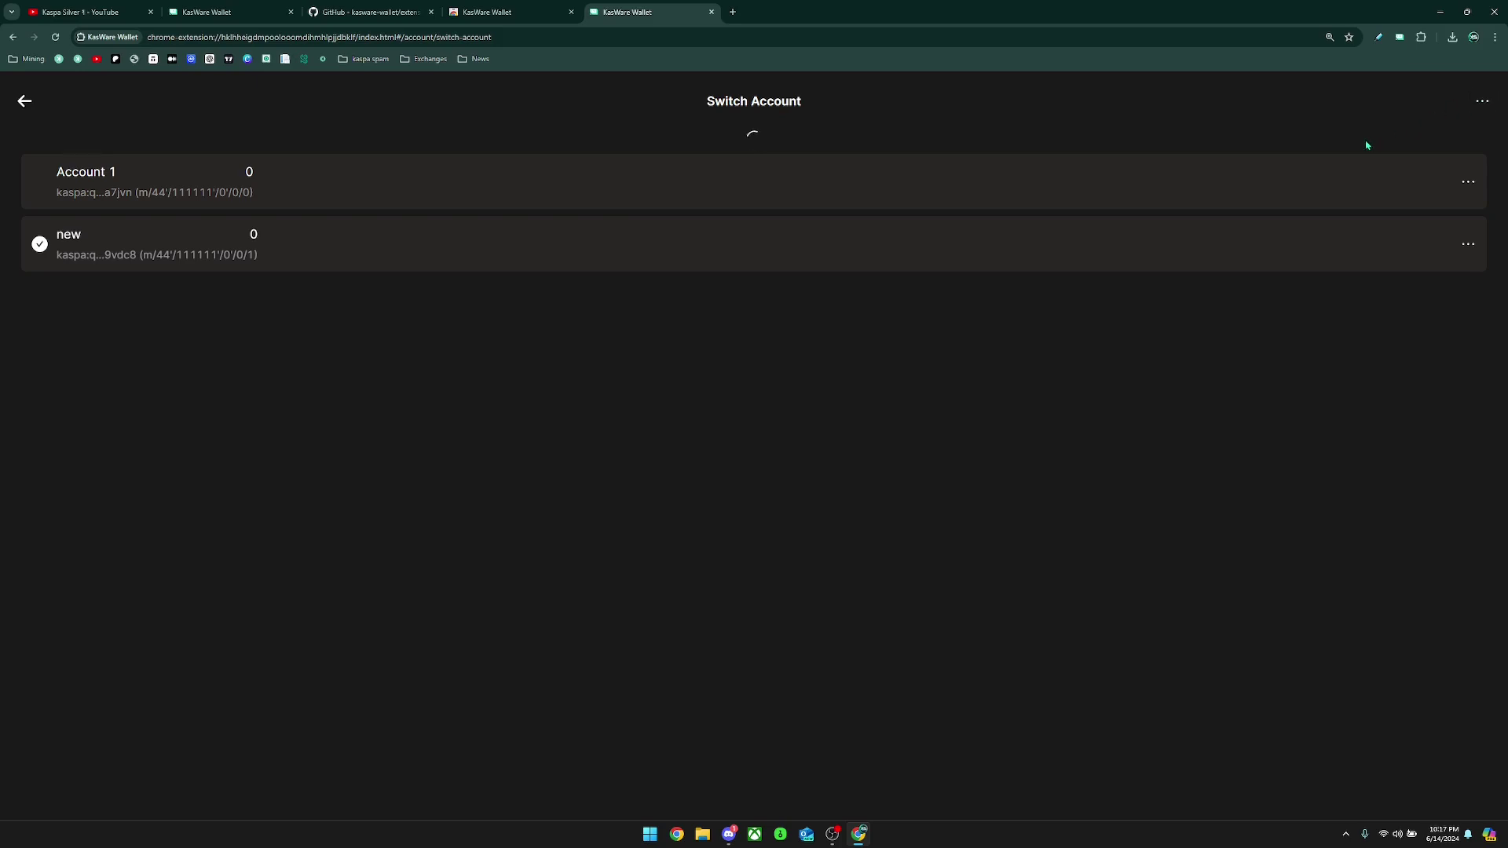
- Make Account 1 active again and copy its address from its options menu
left_click(1257, 176)
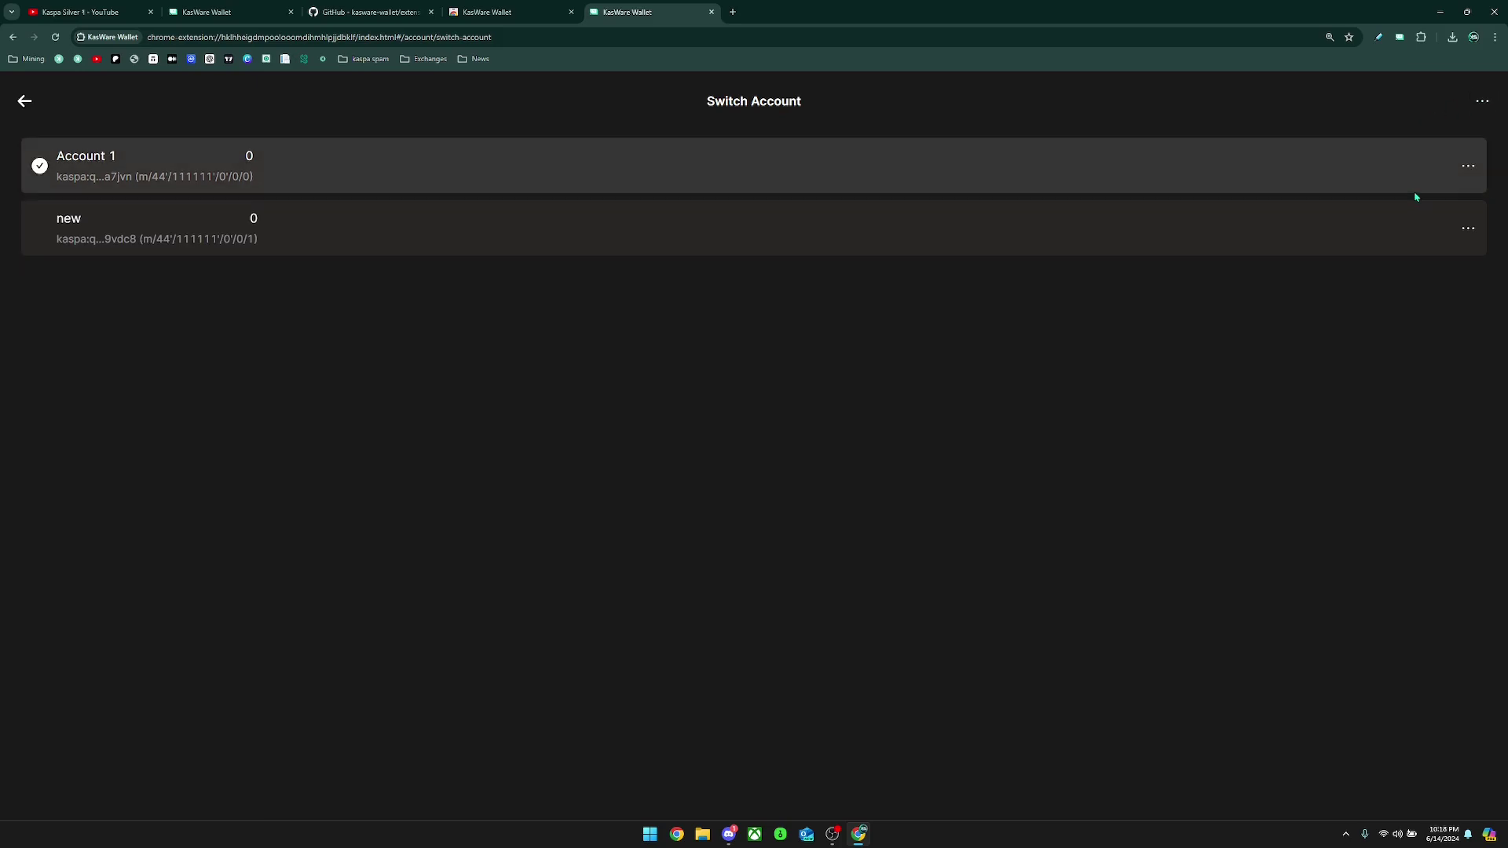
left_click(1469, 169)
left_click(1470, 163)
left_click(1469, 167)
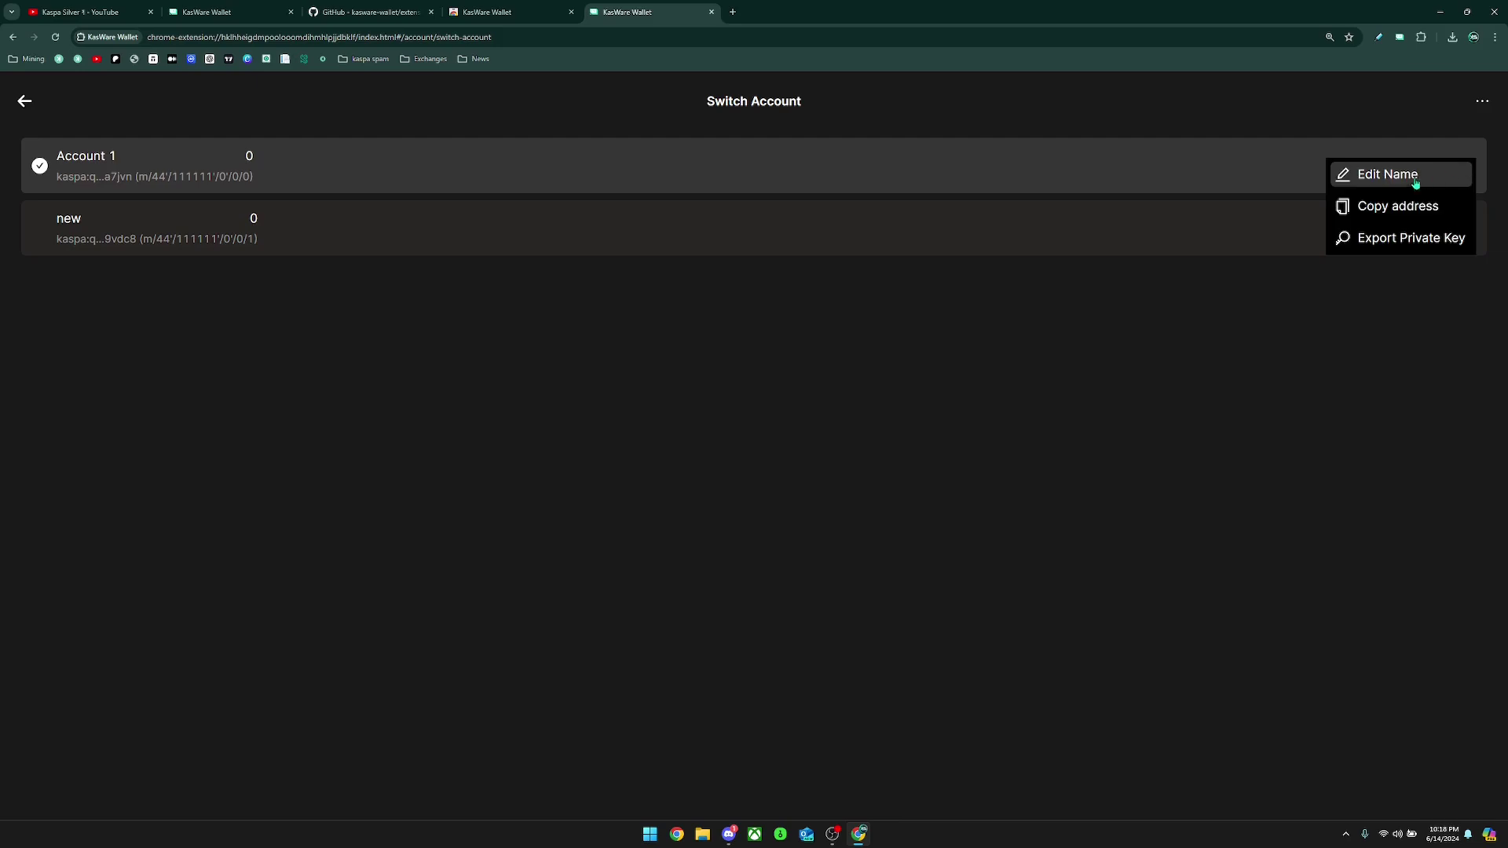
left_click(1411, 186)
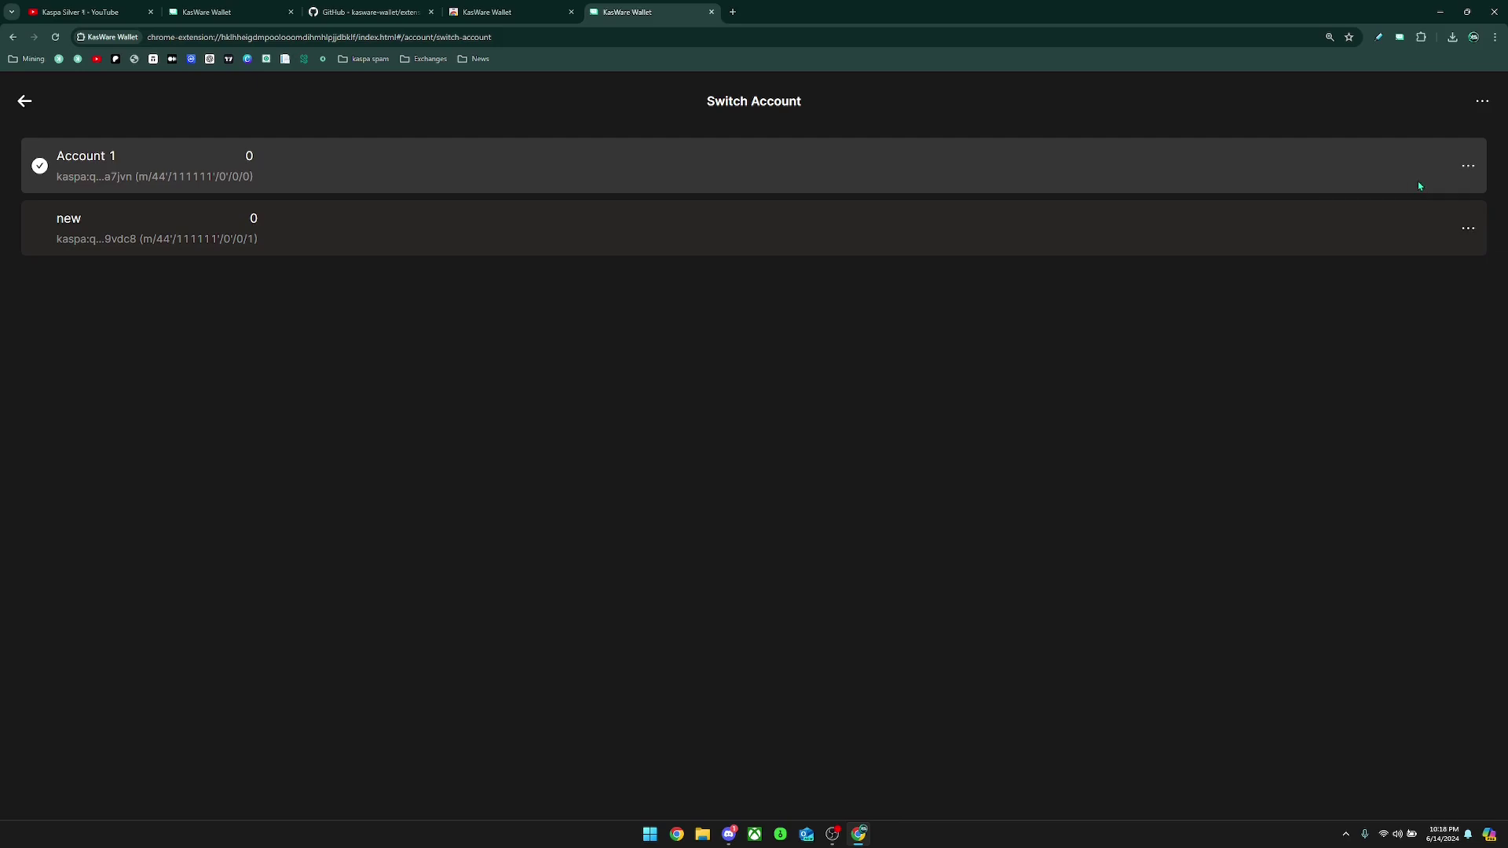
left_click(1468, 168)
left_click(1468, 169)
left_click(1469, 168)
left_click(1417, 209)
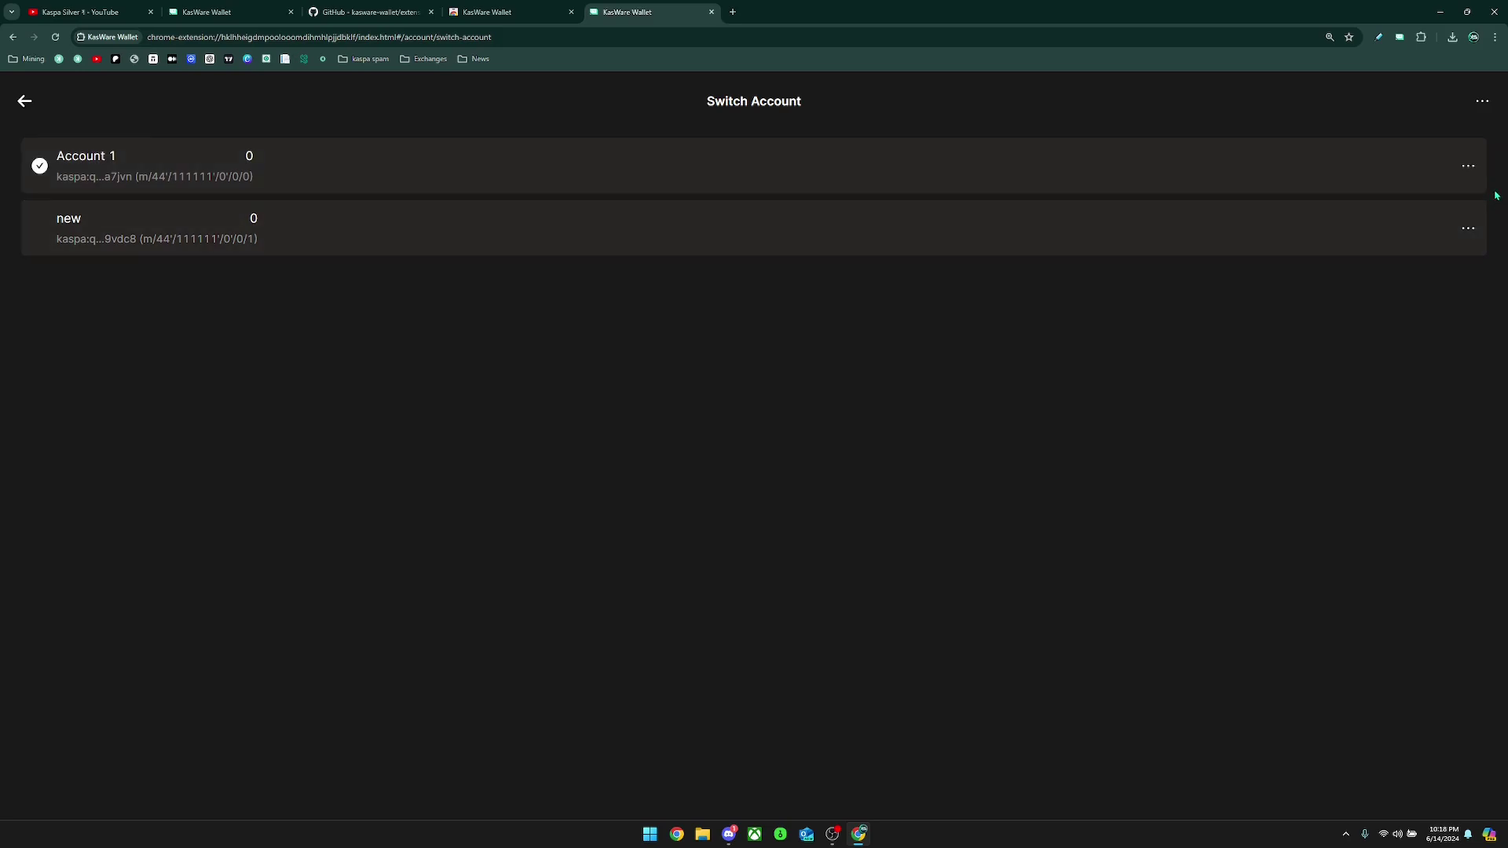
- Export Account 1's private key with the password, copy the HEX key, and return home
left_click(1468, 166)
left_click(1371, 239)
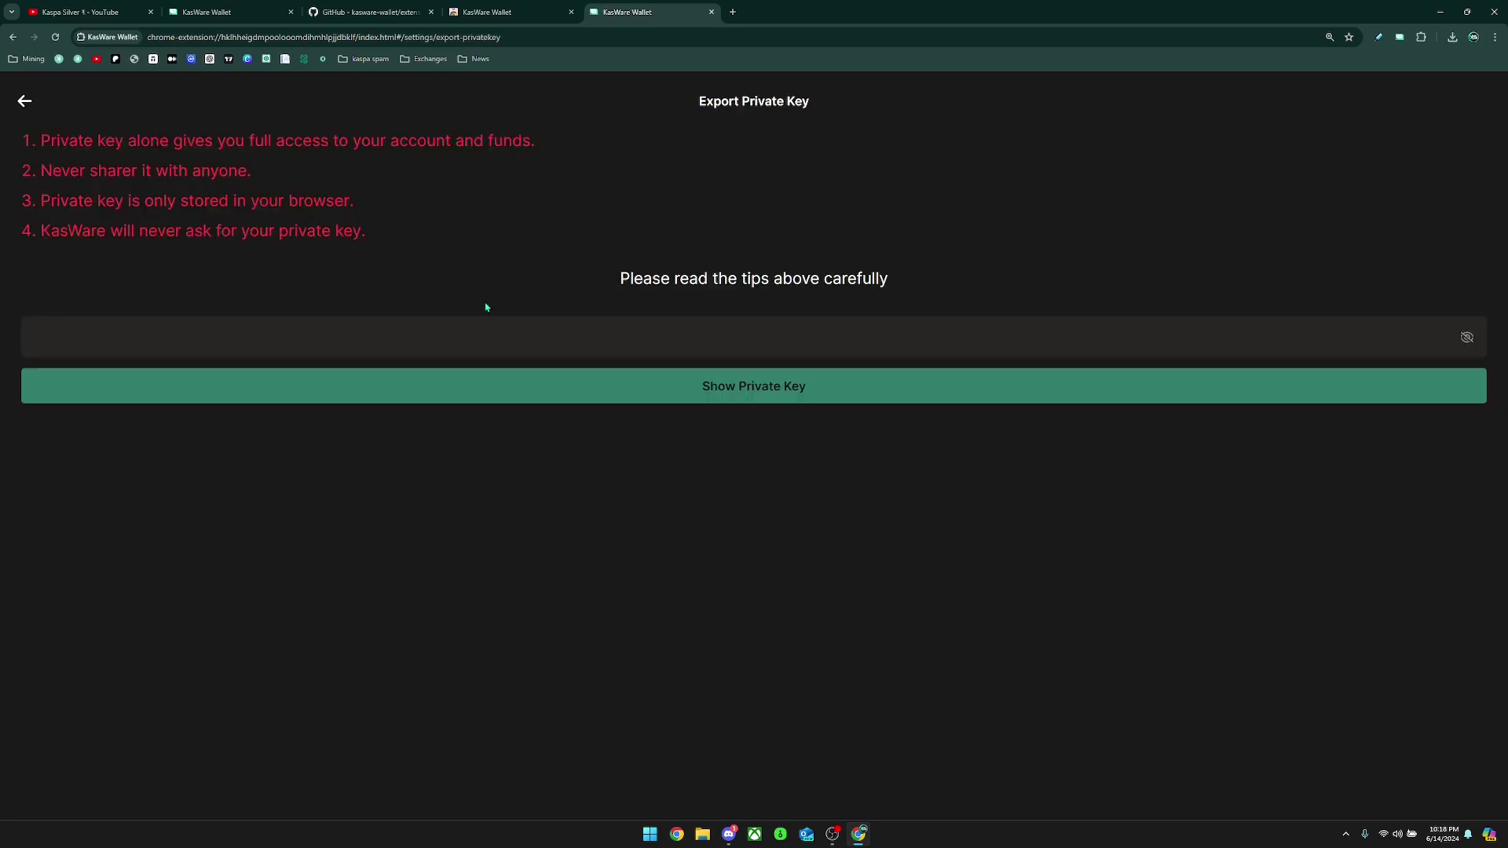
type("******")
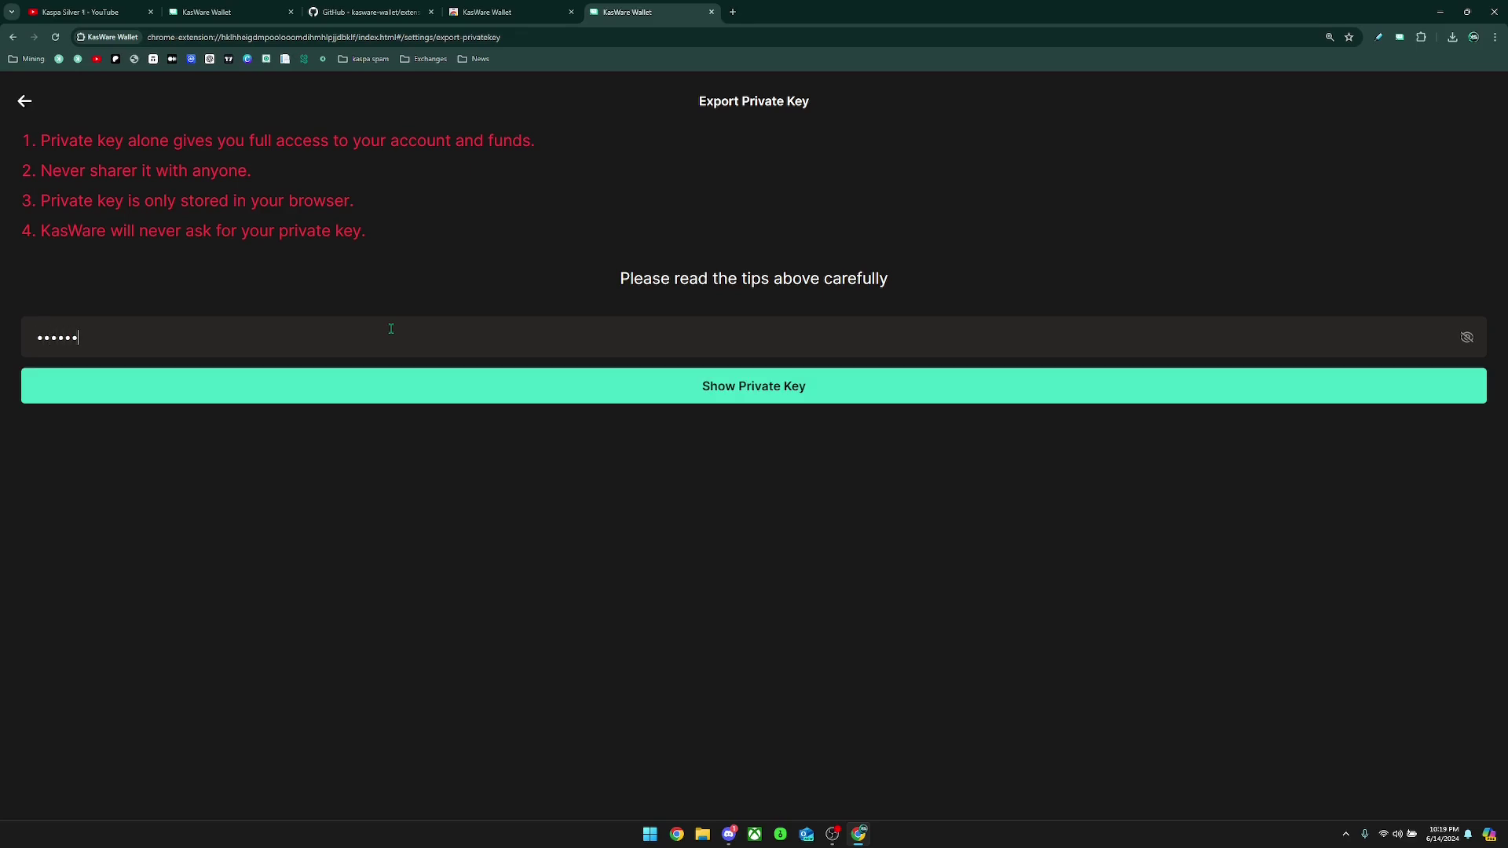
key("Return")
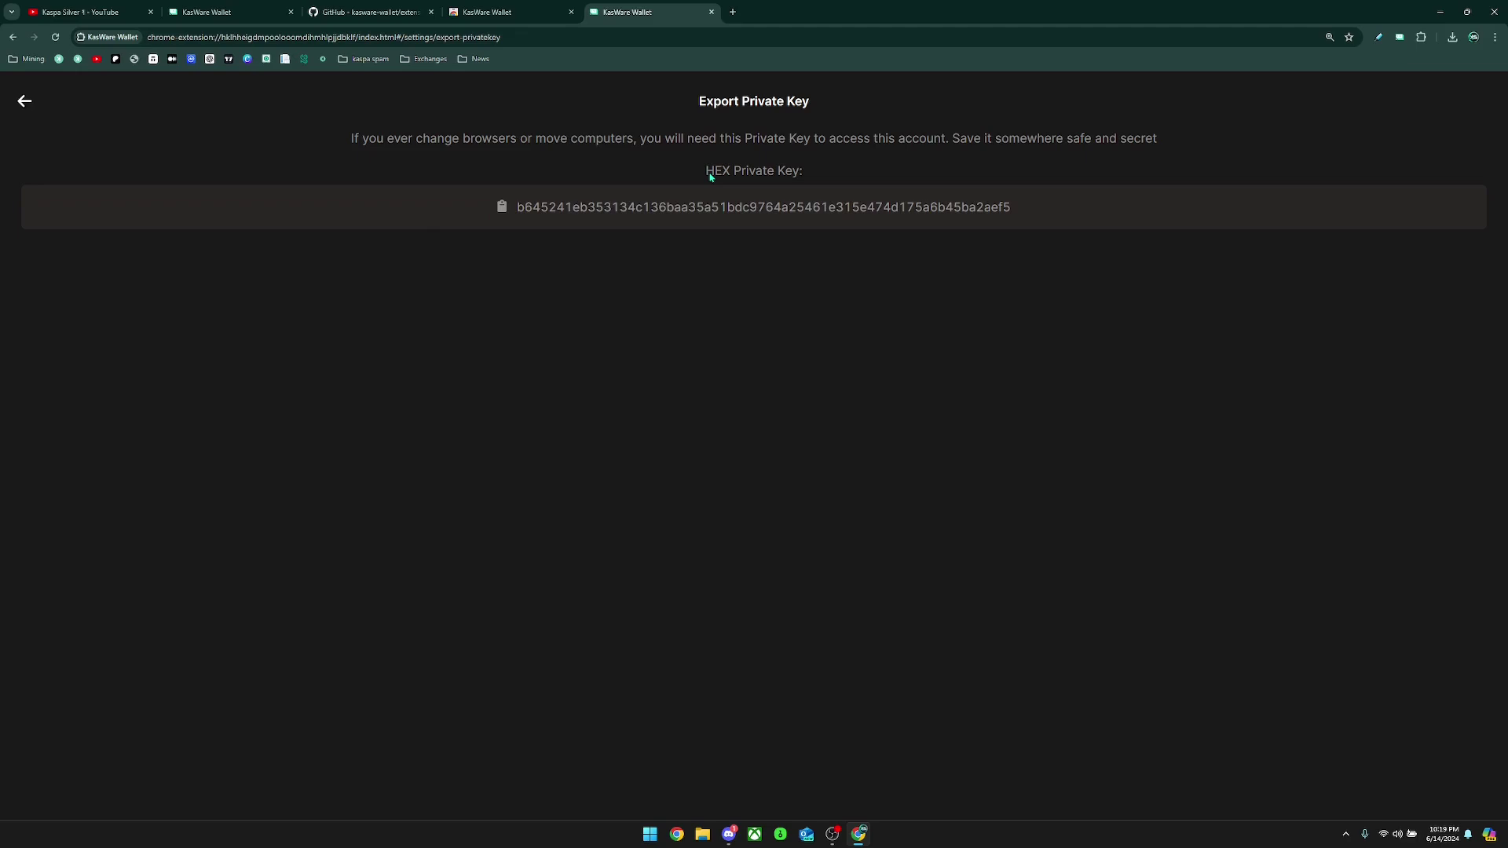
left_click(515, 211)
left_click(699, 218)
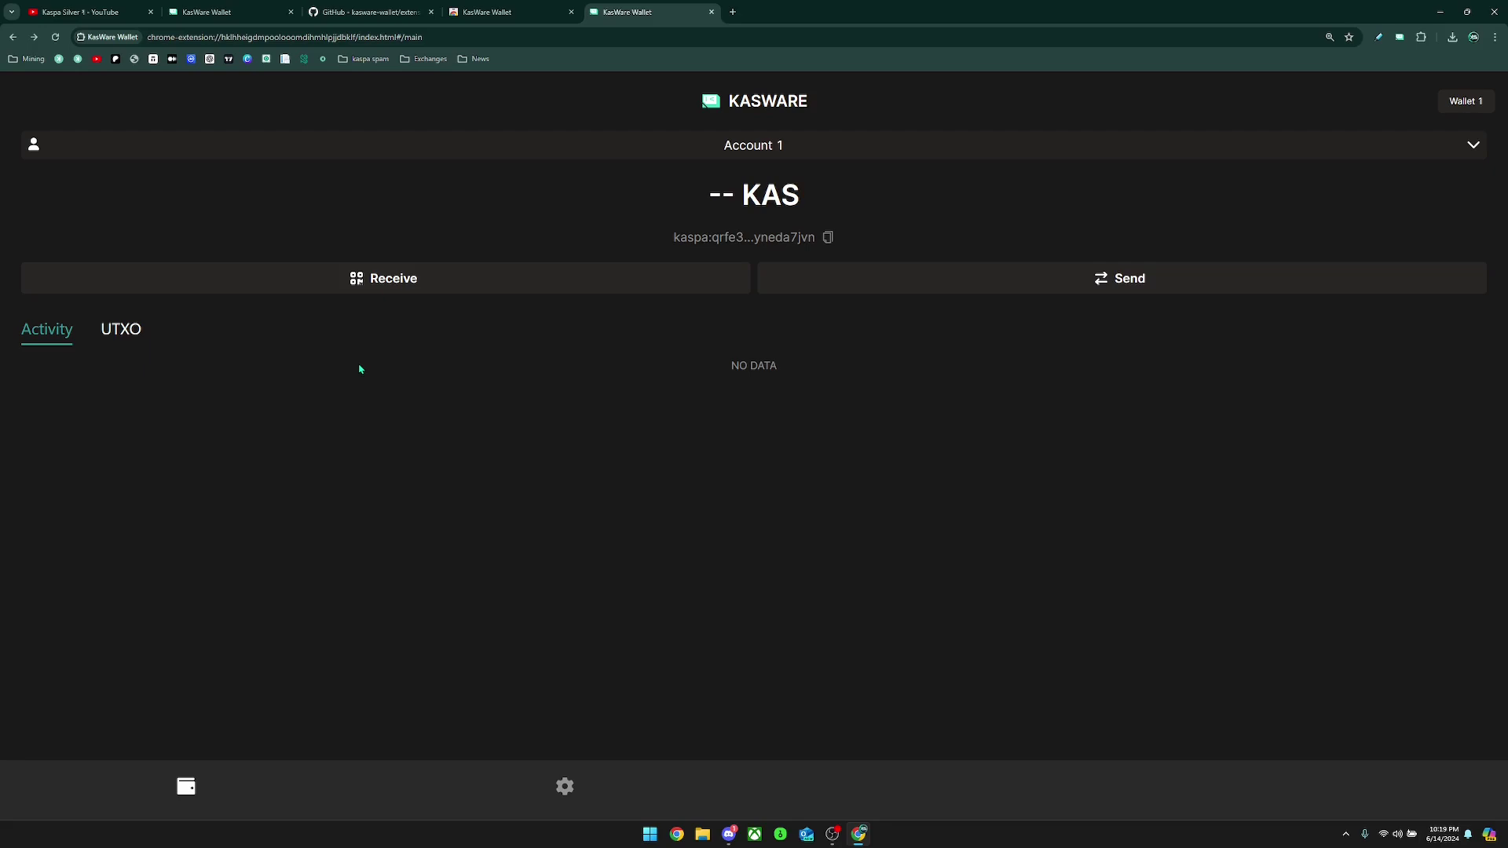
- Preview the Receive and Send screens, then copy Account 1's address from the home page
left_click(397, 284)
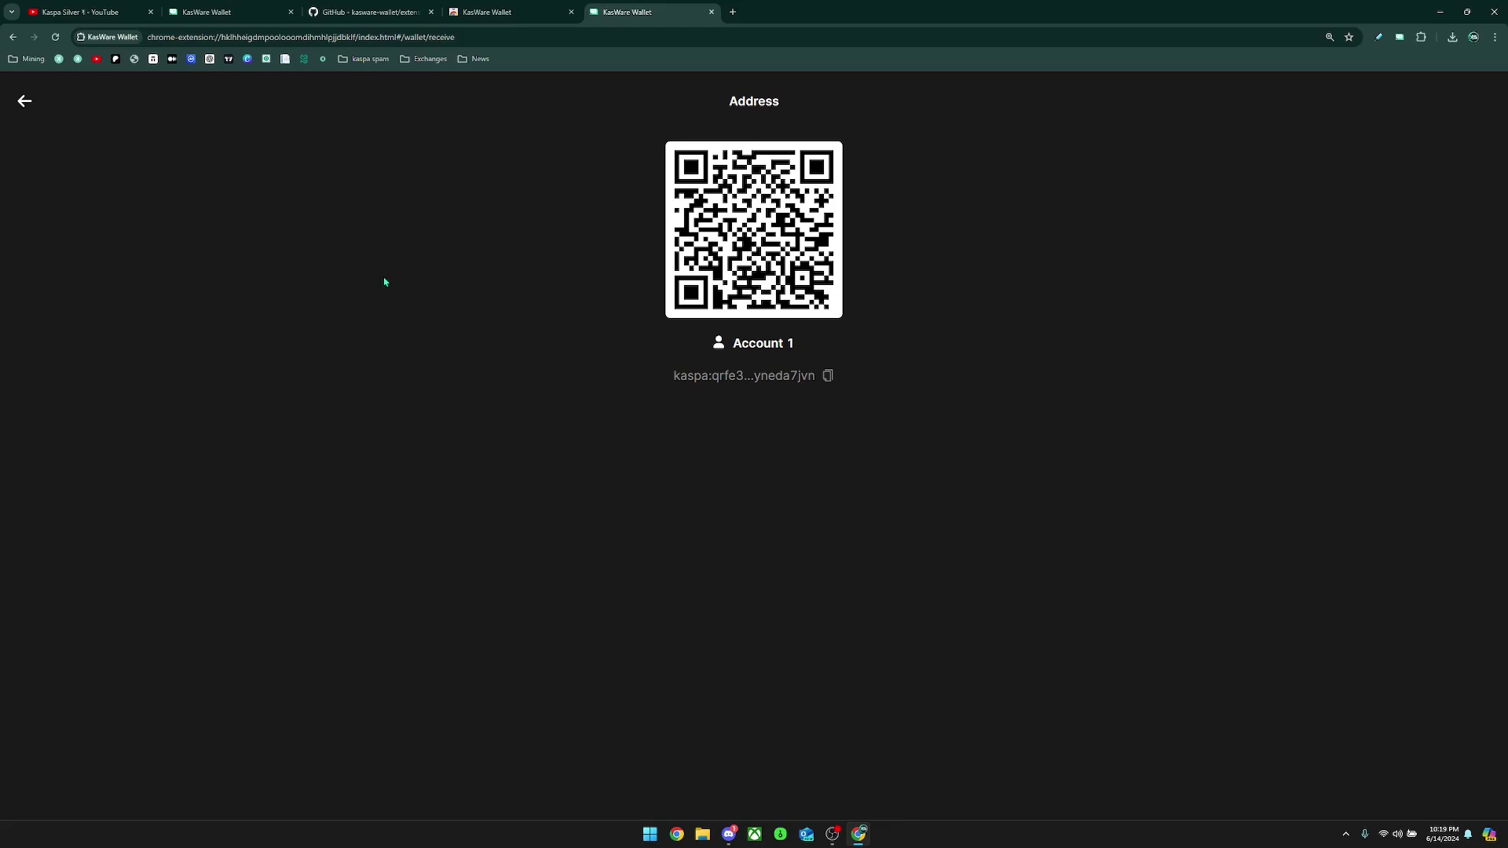
left_click(24, 100)
left_click(786, 279)
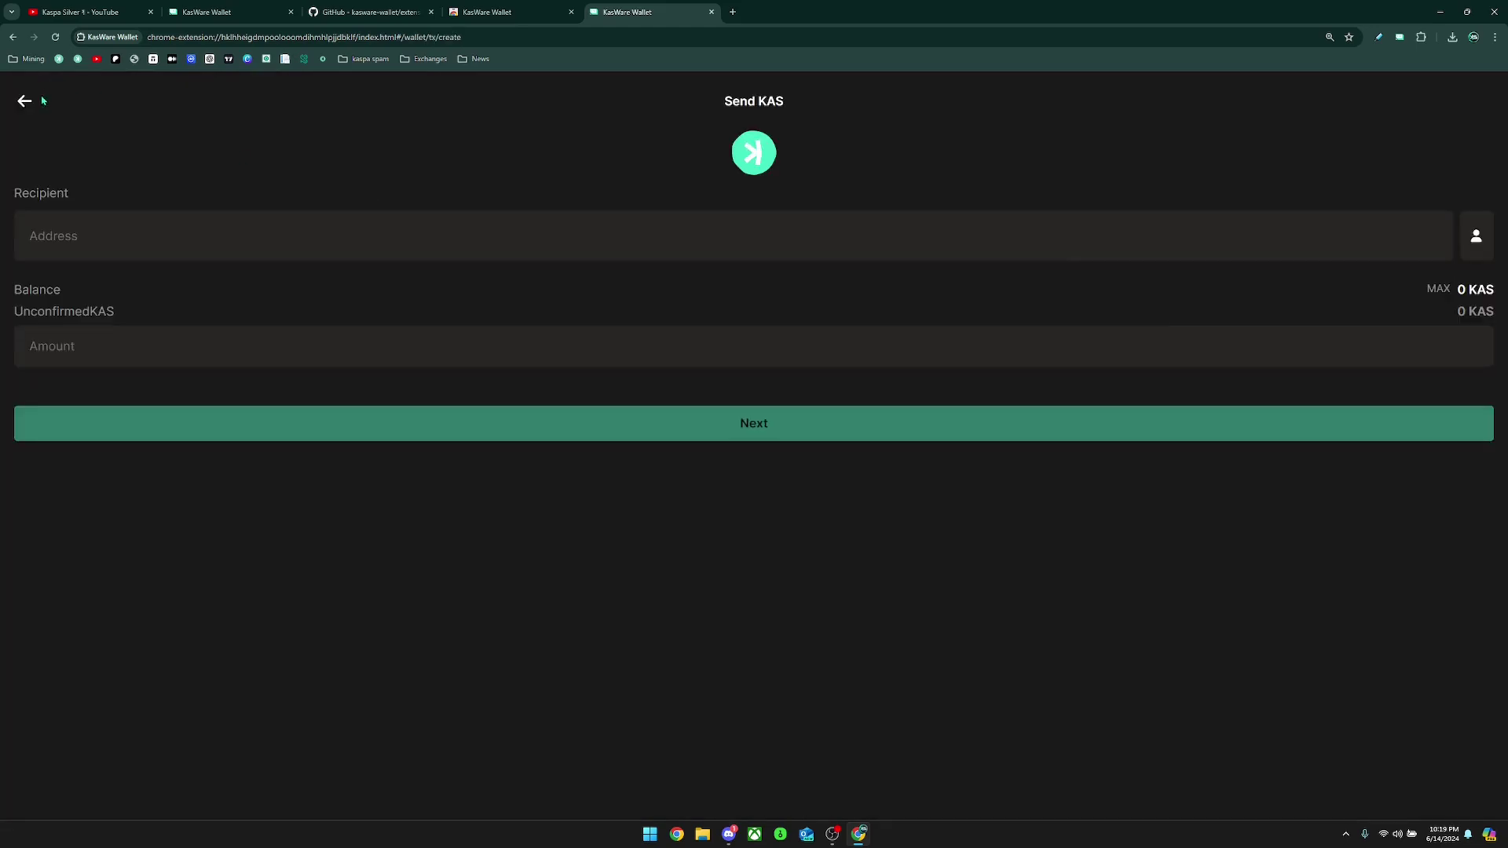
left_click(24, 101)
left_click(828, 237)
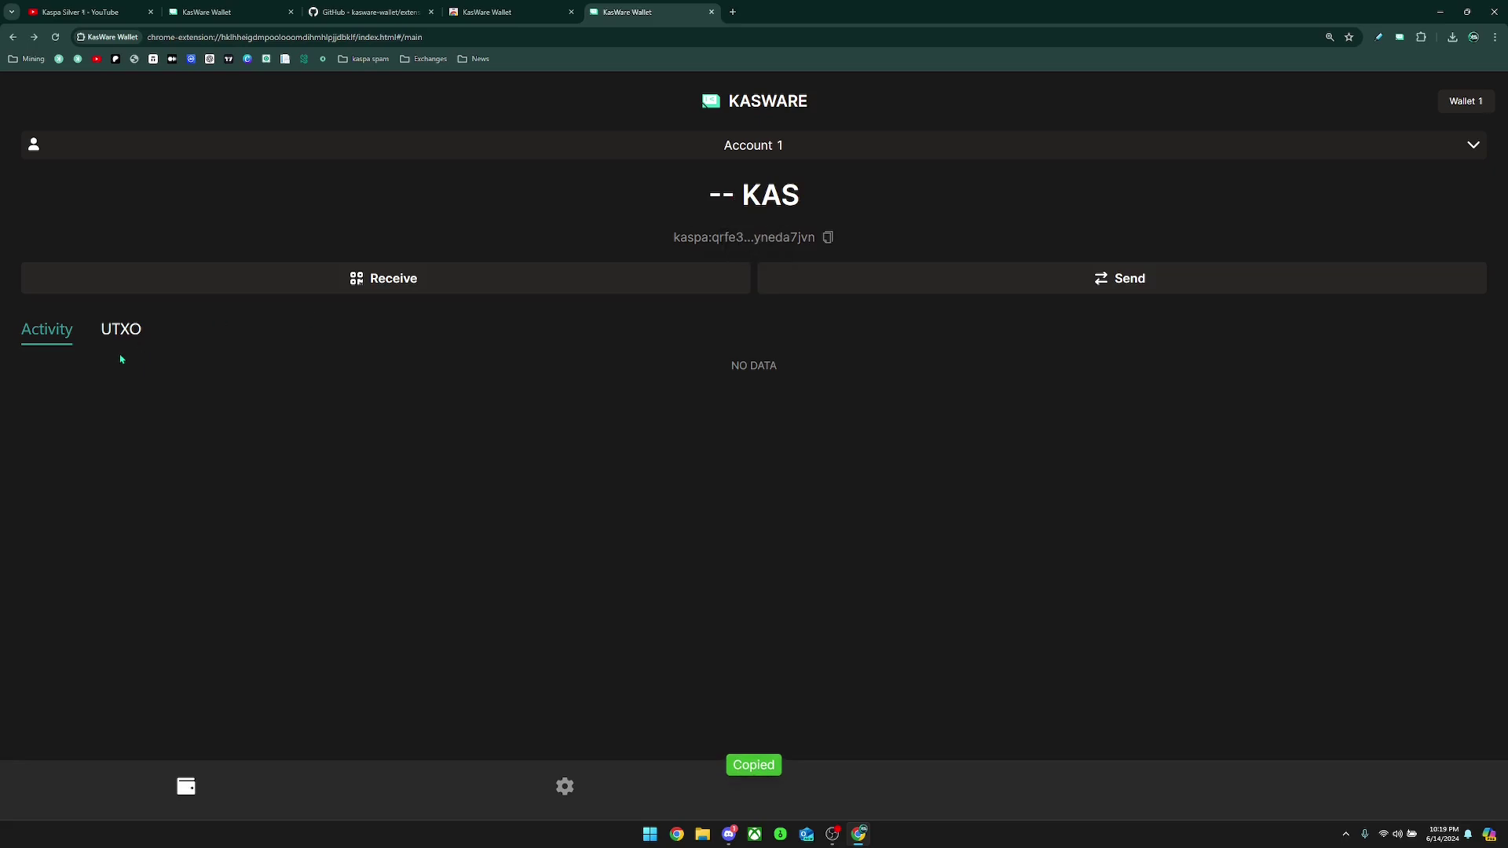
- View the UTXO list, copy the receiving address from the Receive screen, and return home
left_click(123, 330)
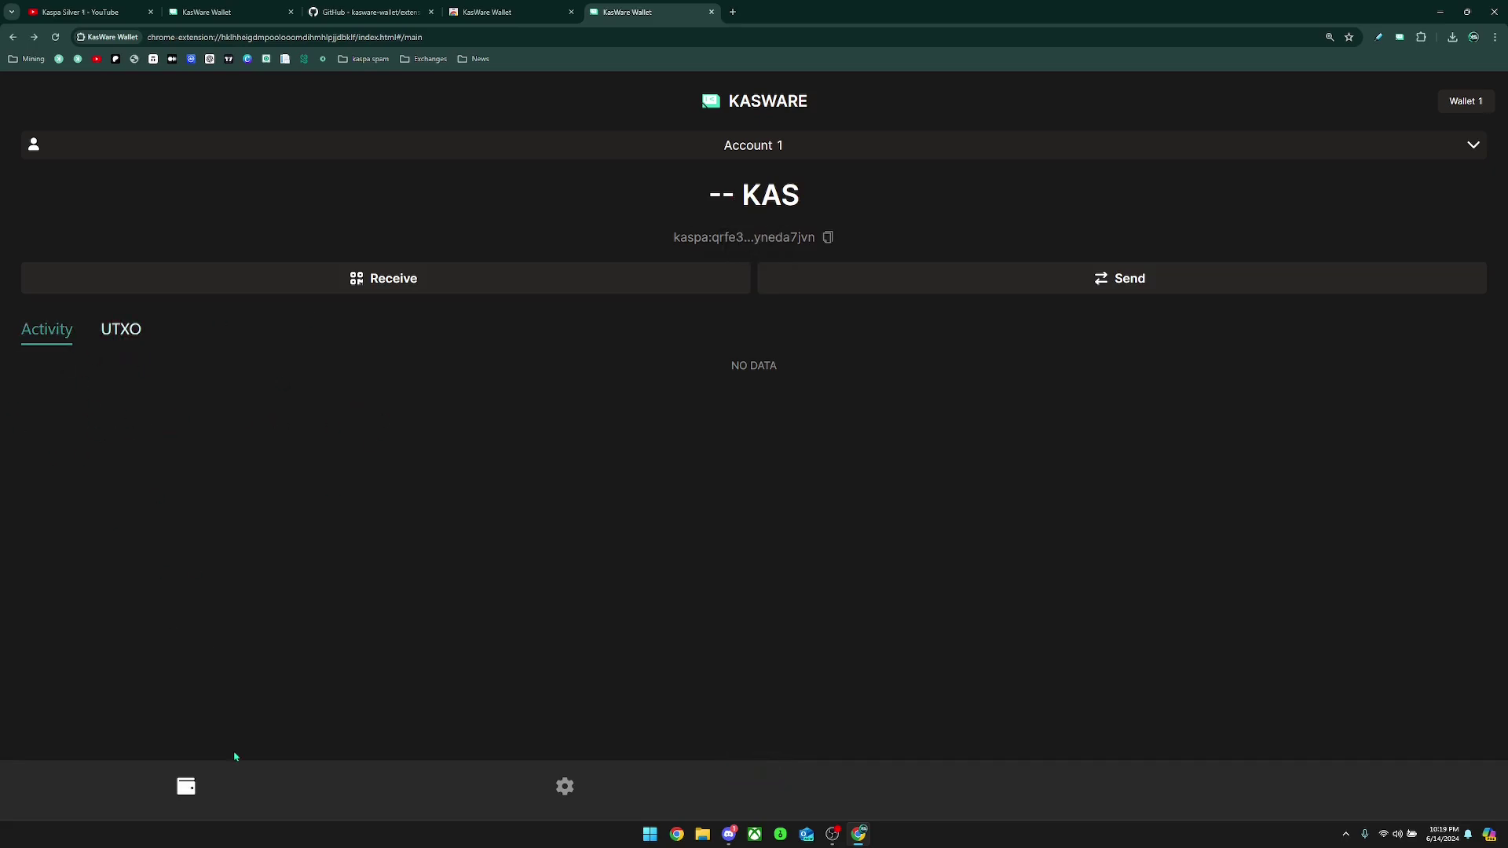
left_click(427, 285)
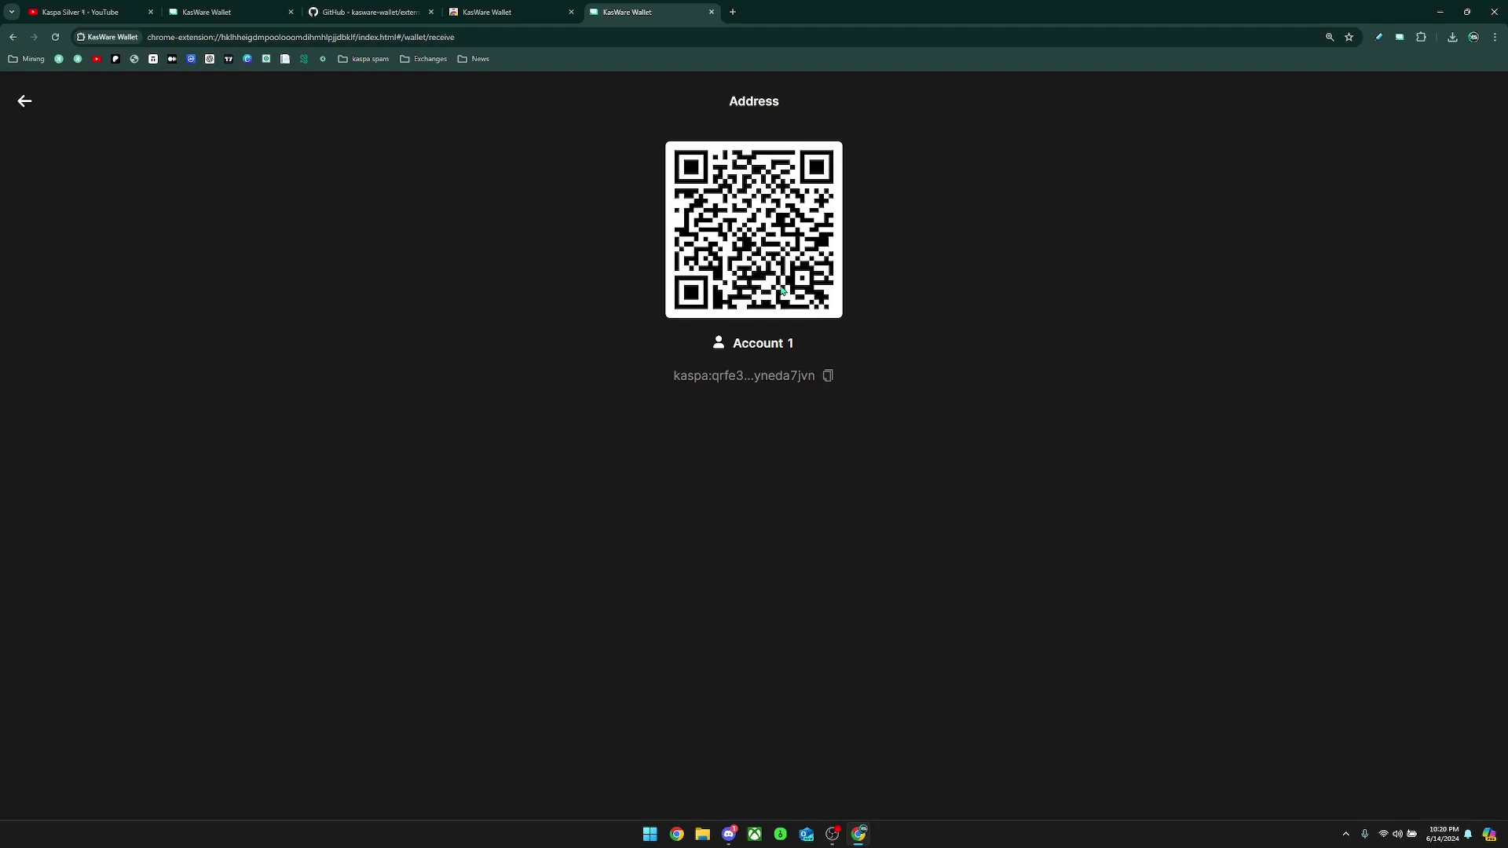
left_click(830, 379)
left_click(24, 103)
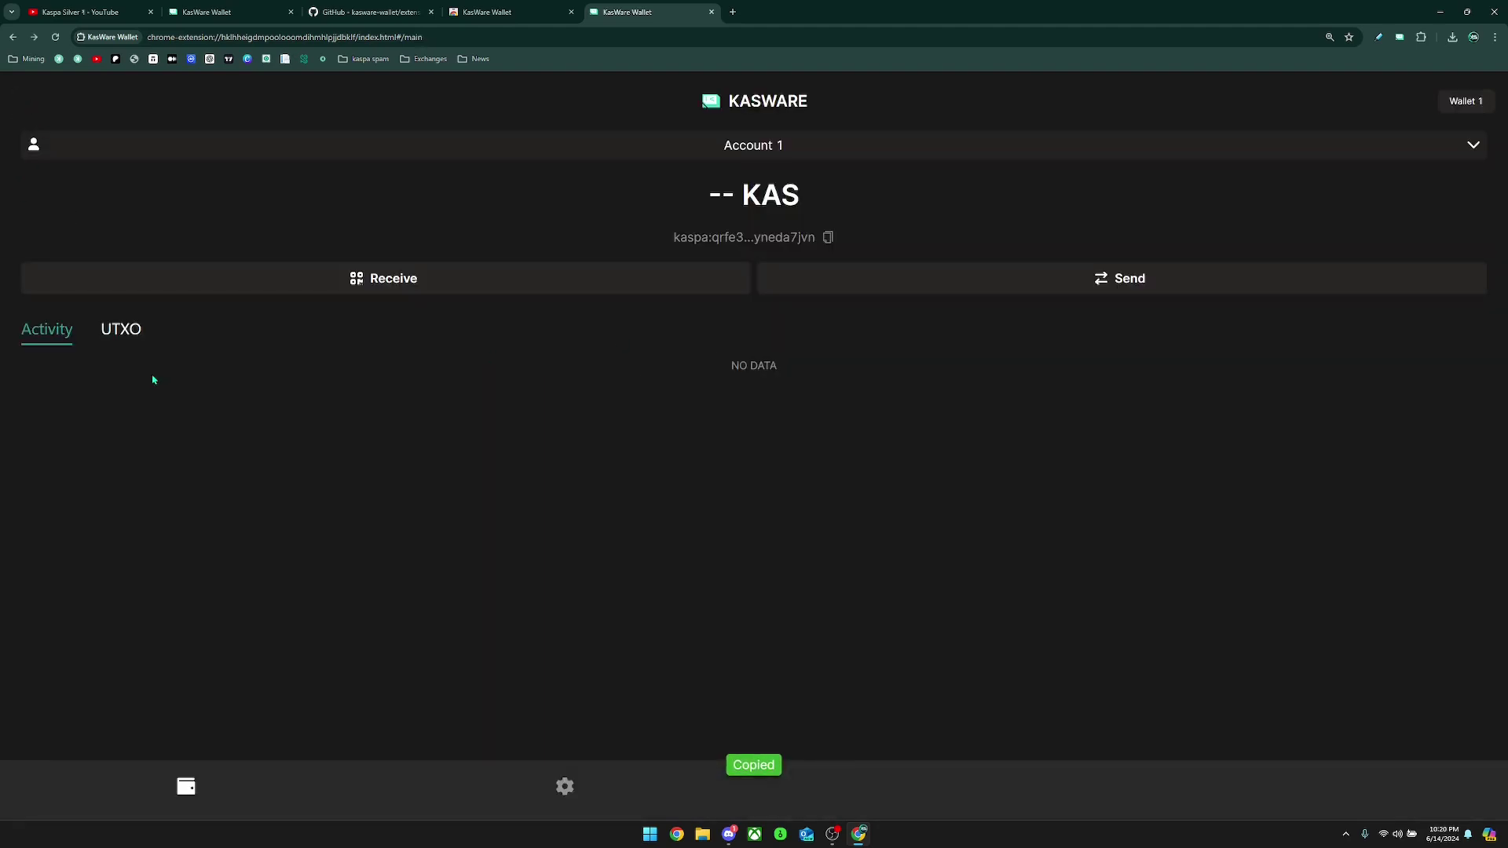